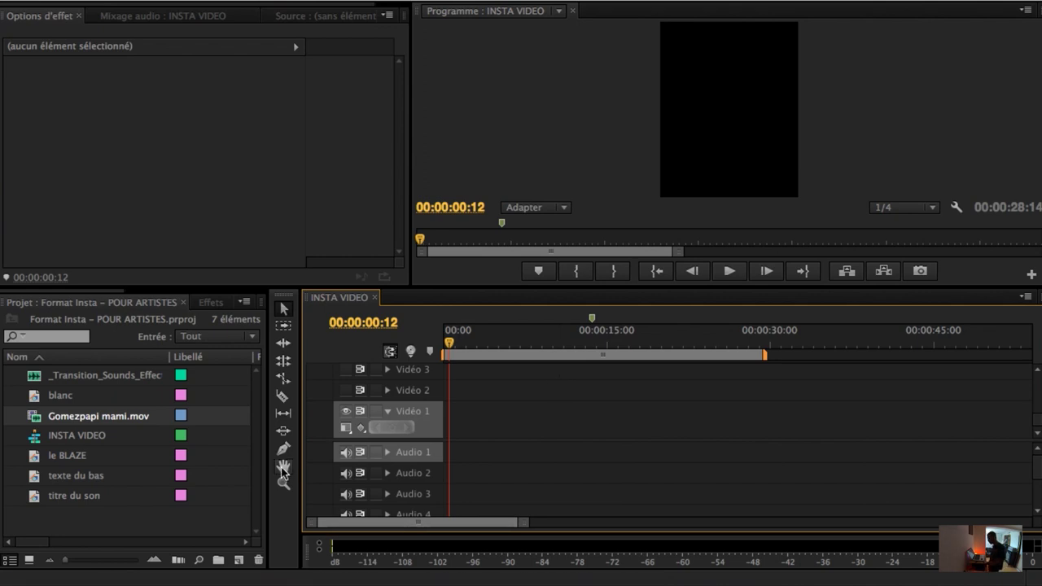
- Return the playhead to 0 and open INSTA VIDEO's sequence settings (1260 x 1600, 25 fps)
click(183, 514)
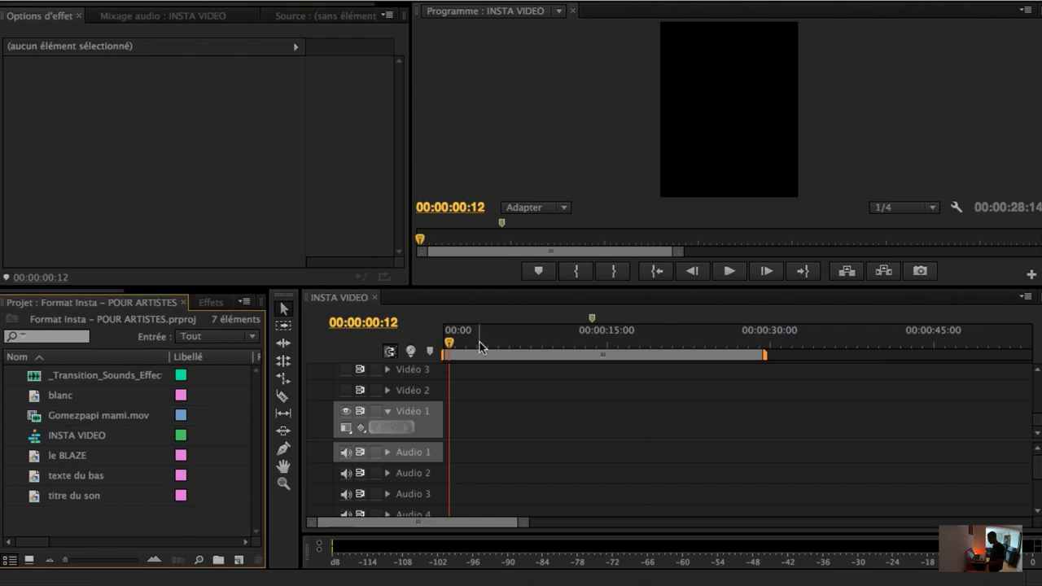
click(444, 346)
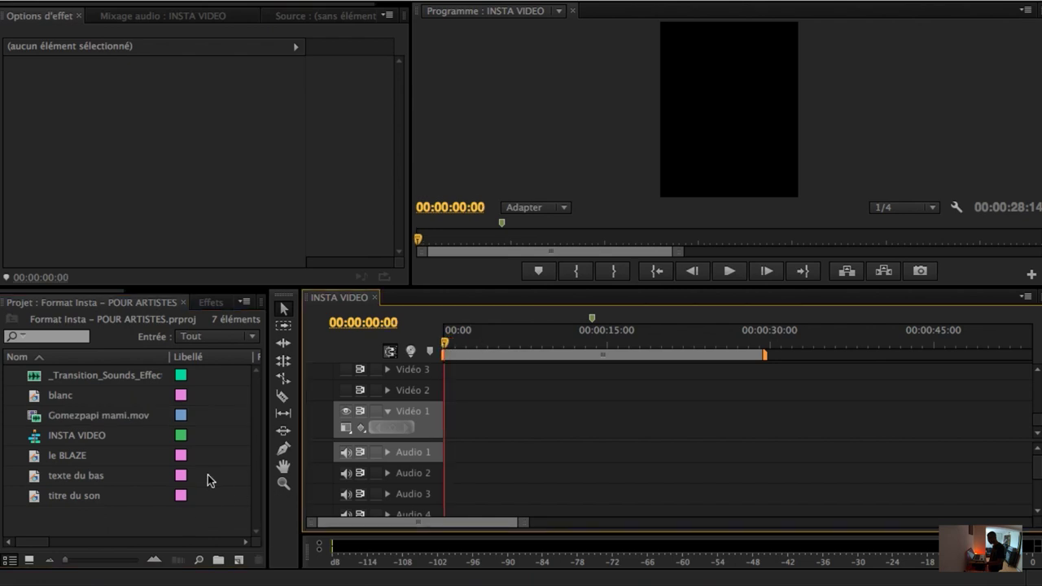
mouse_move(79, 440)
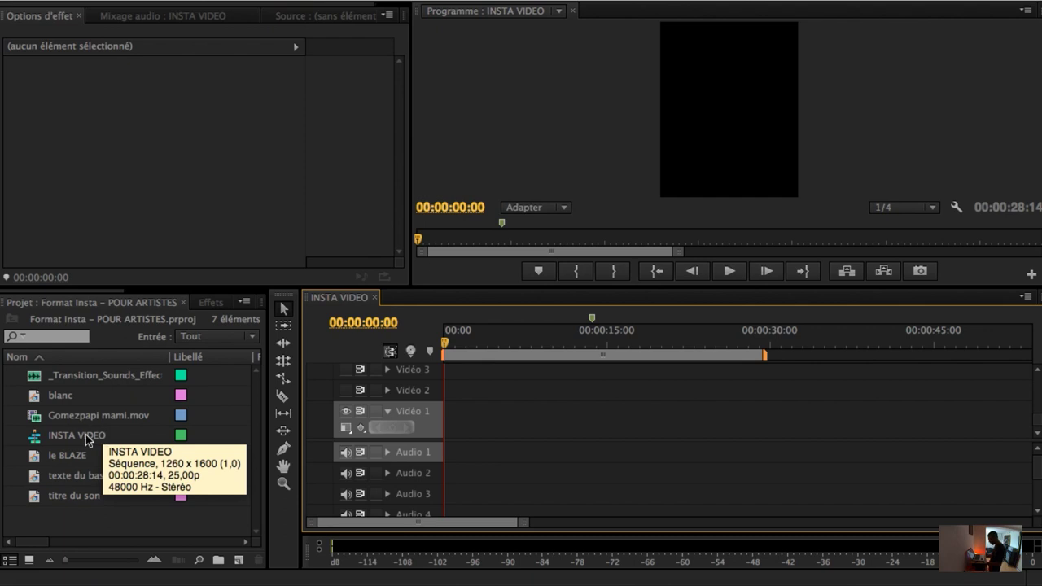
click(39, 437)
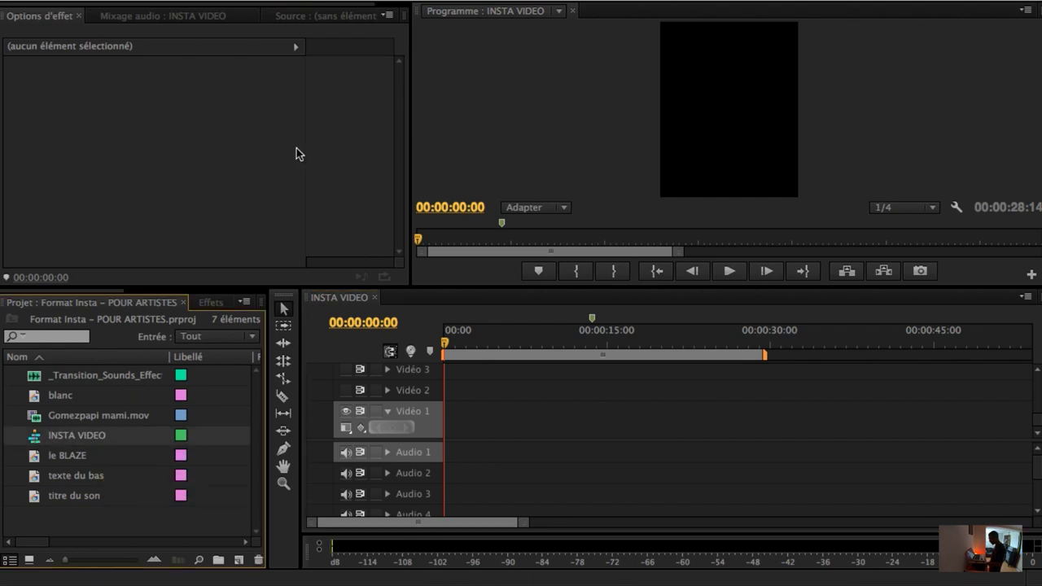
click(358, 2)
click(360, 6)
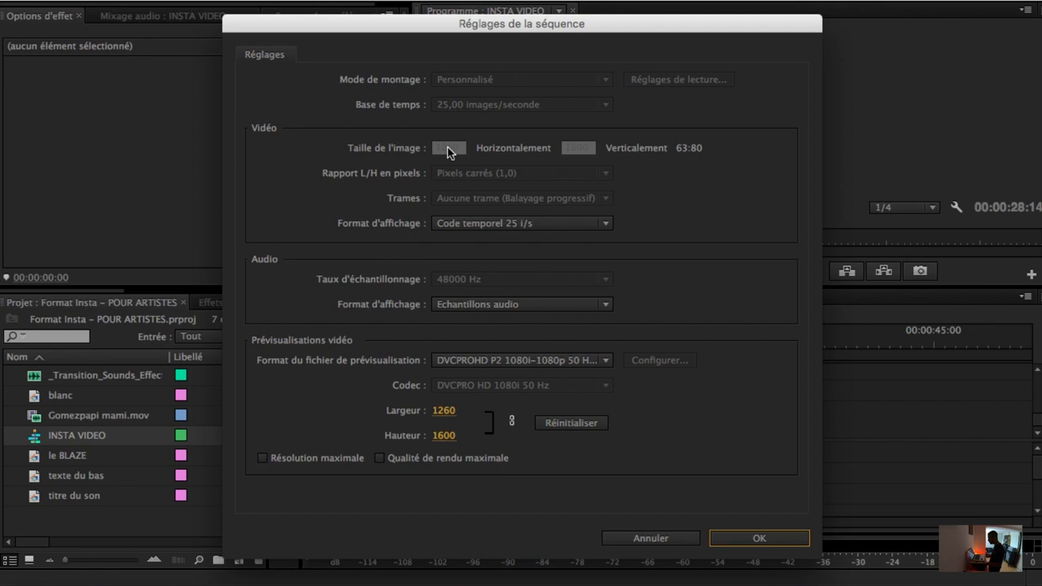
- Review the 1260 x 1600, 25 fps sequence settings and accept them with OK
drag(523, 29, 532, 24)
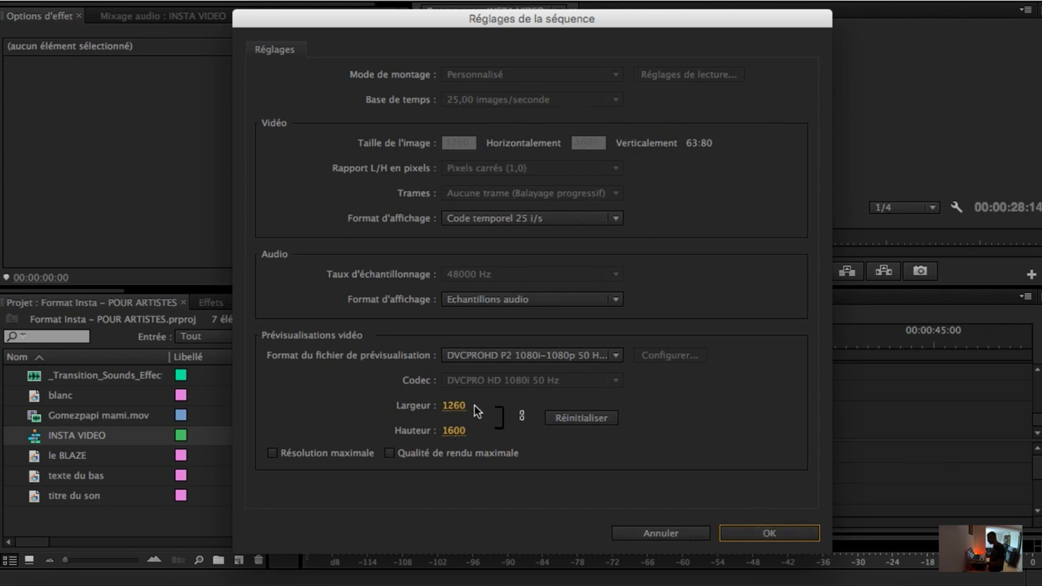
drag(600, 24, 403, 33)
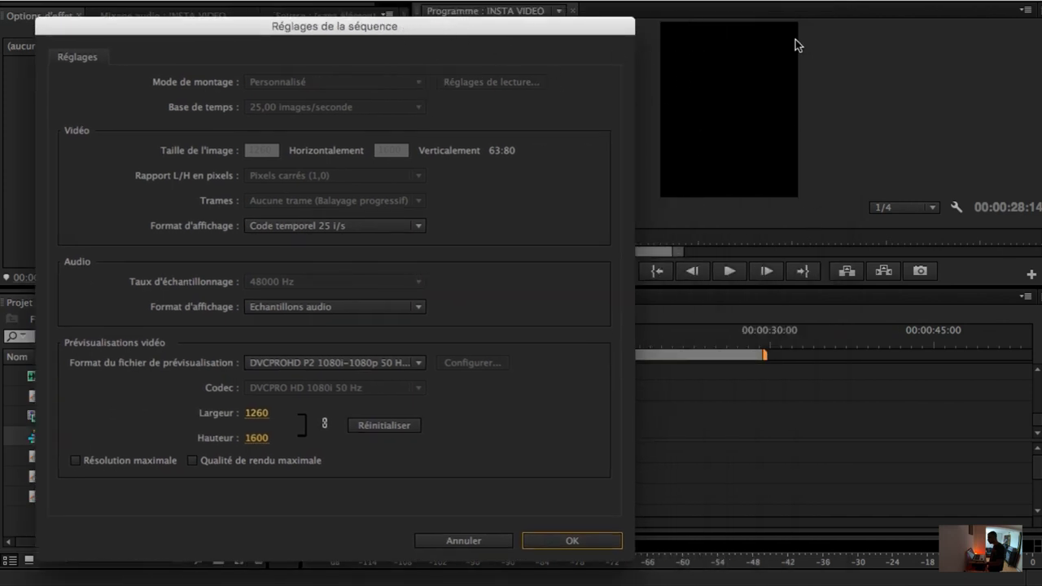
drag(469, 33, 538, 21)
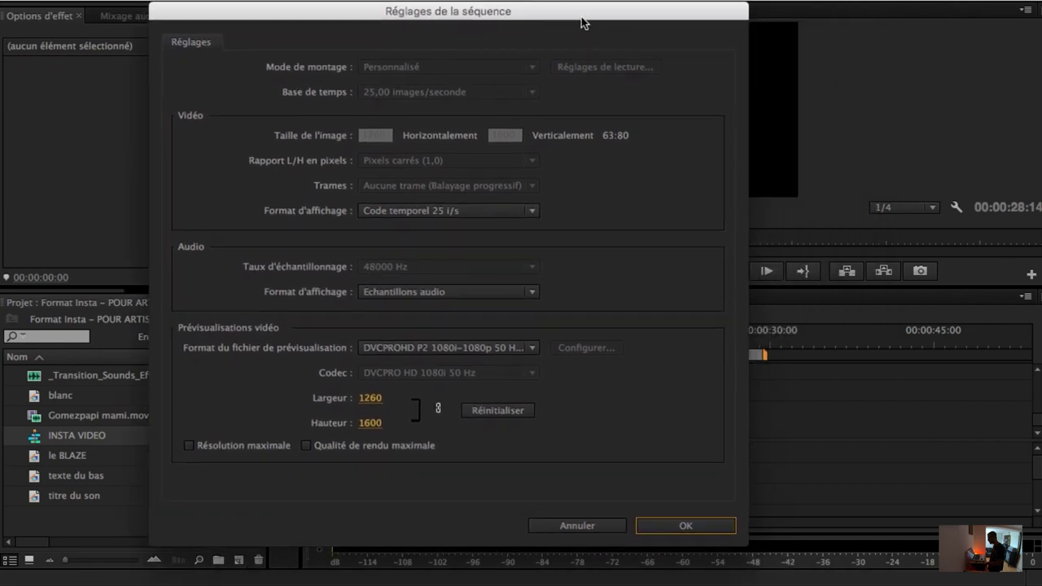
mouse_move(642, 17)
mouse_down()
mouse_move(546, 22)
mouse_move(729, 10)
mouse_up()
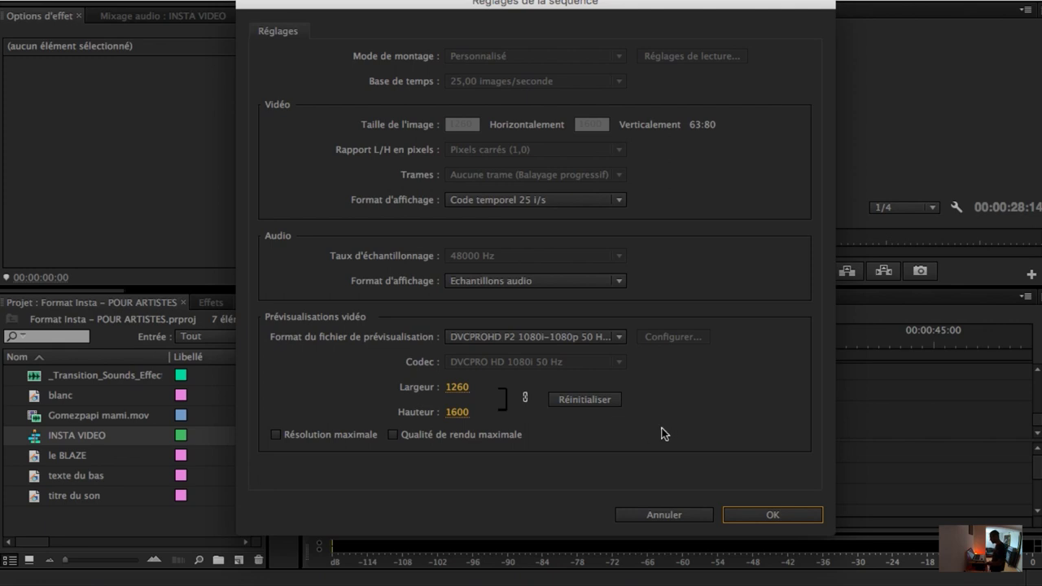
drag(530, 9, 539, 13)
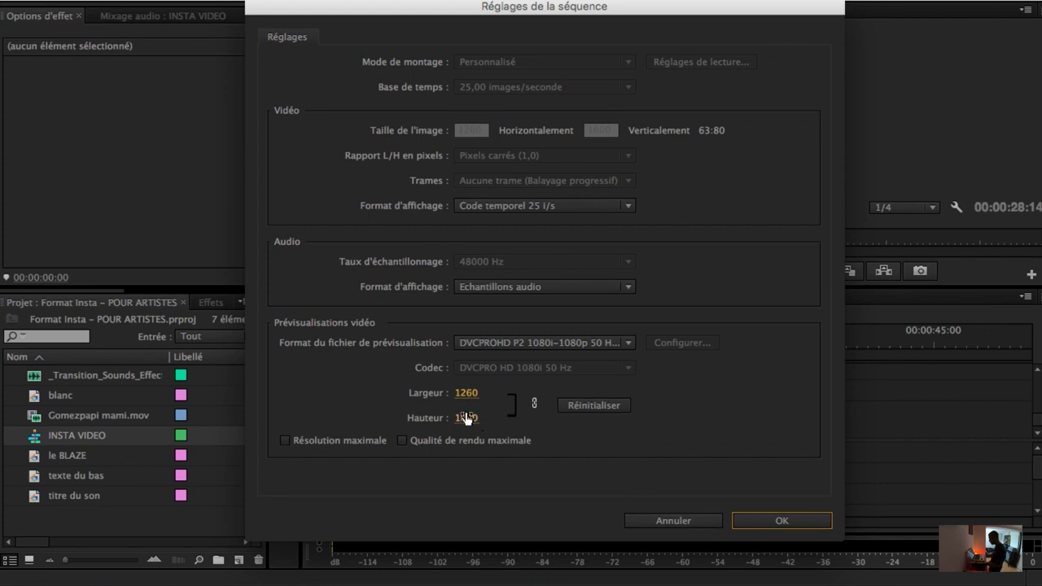
click(778, 521)
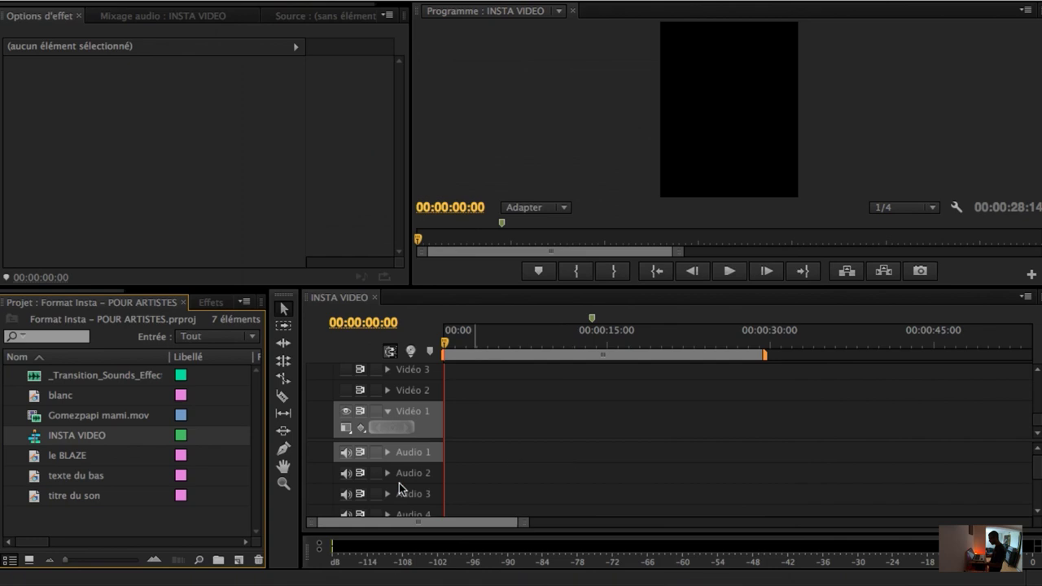
right_click(39, 440)
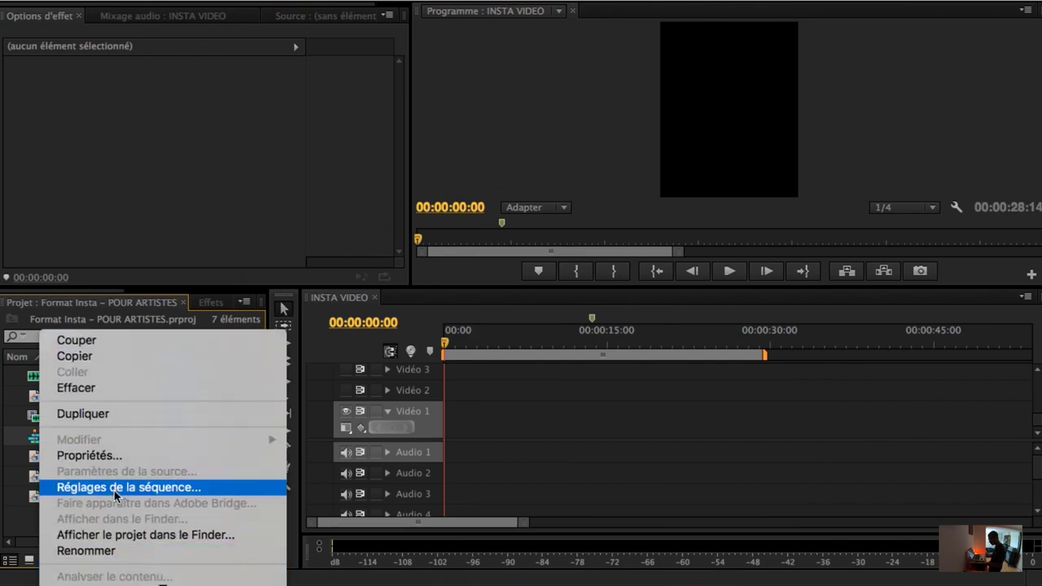
click(116, 488)
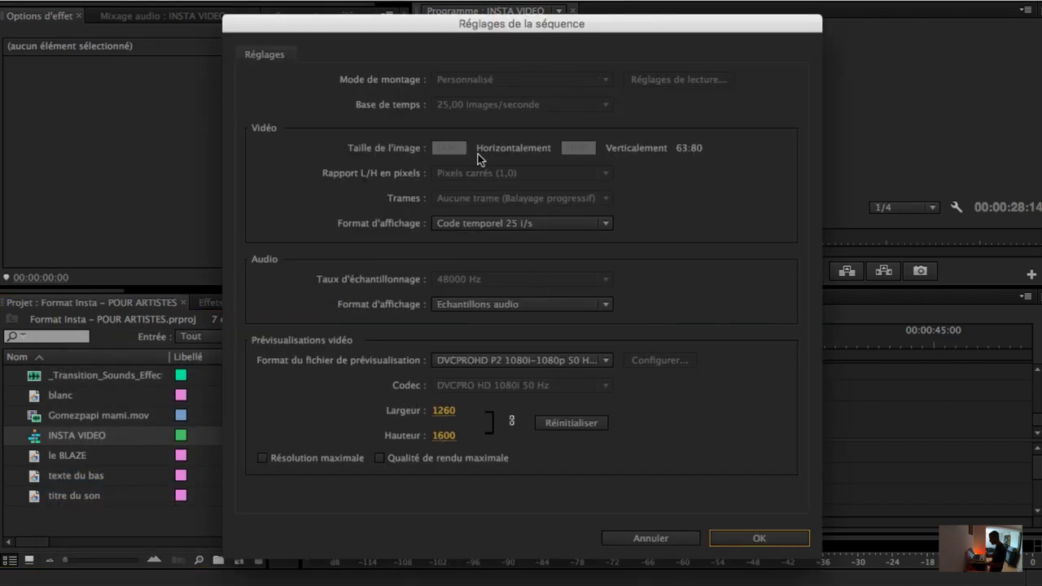
click(651, 538)
click(154, 3)
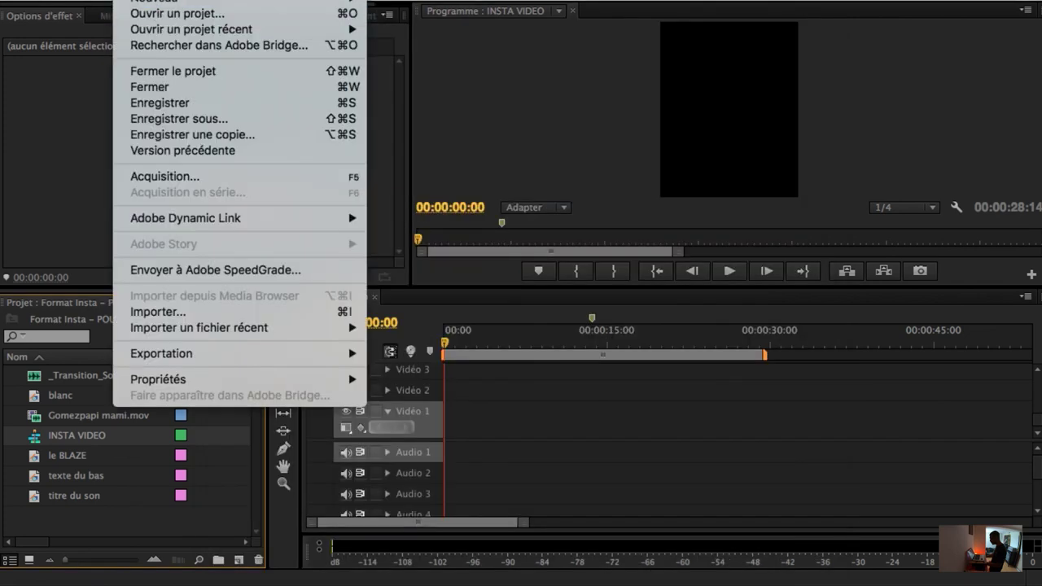
mouse_move(154, 2)
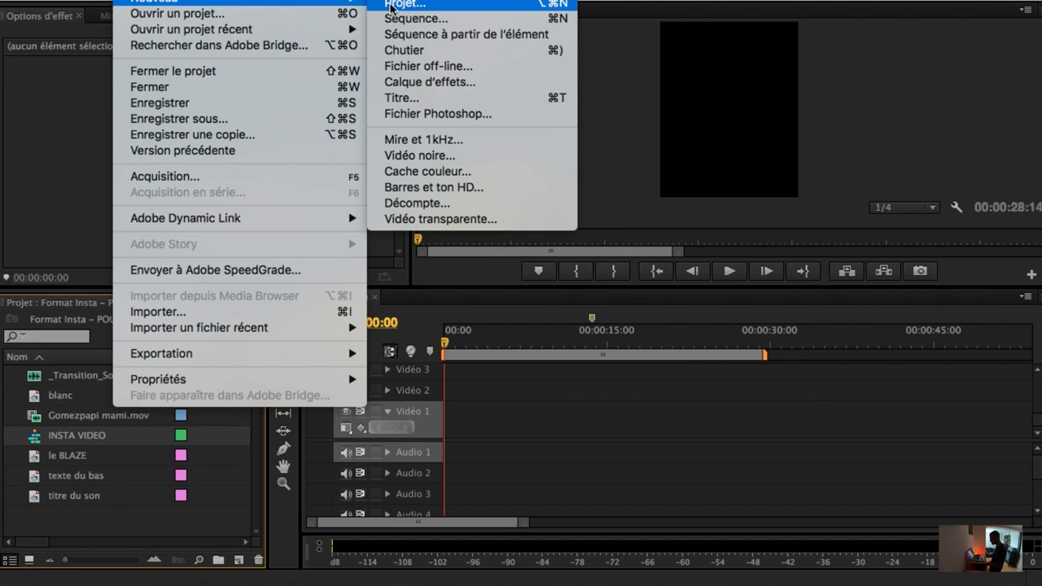
click(391, 5)
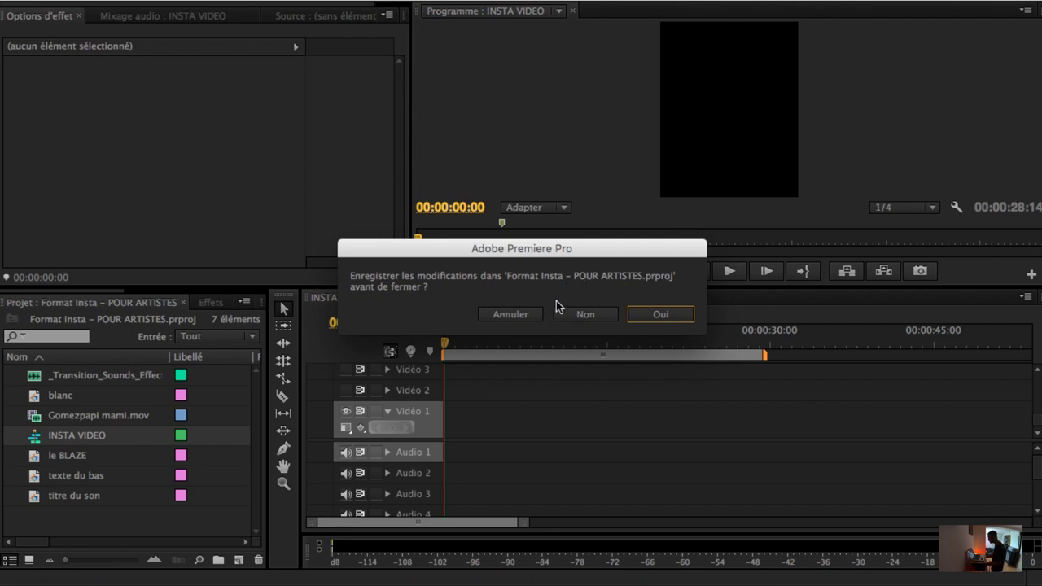
click(516, 312)
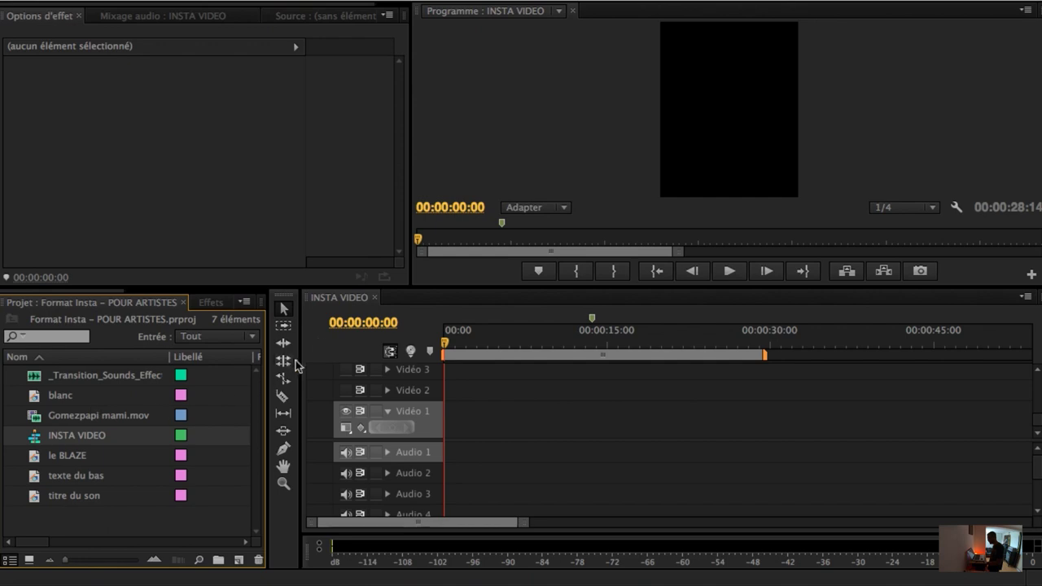
- Load Gomezpapi mami.mov in the Source monitor and preview it, marking a tentative In at 00:00:59:12
double_click(45, 417)
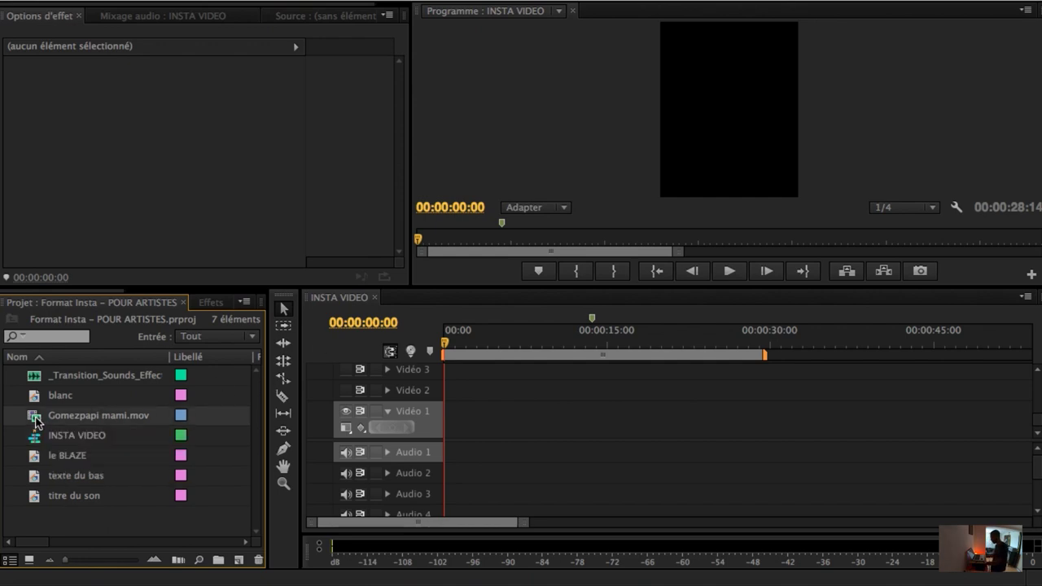
click(95, 239)
key(space)
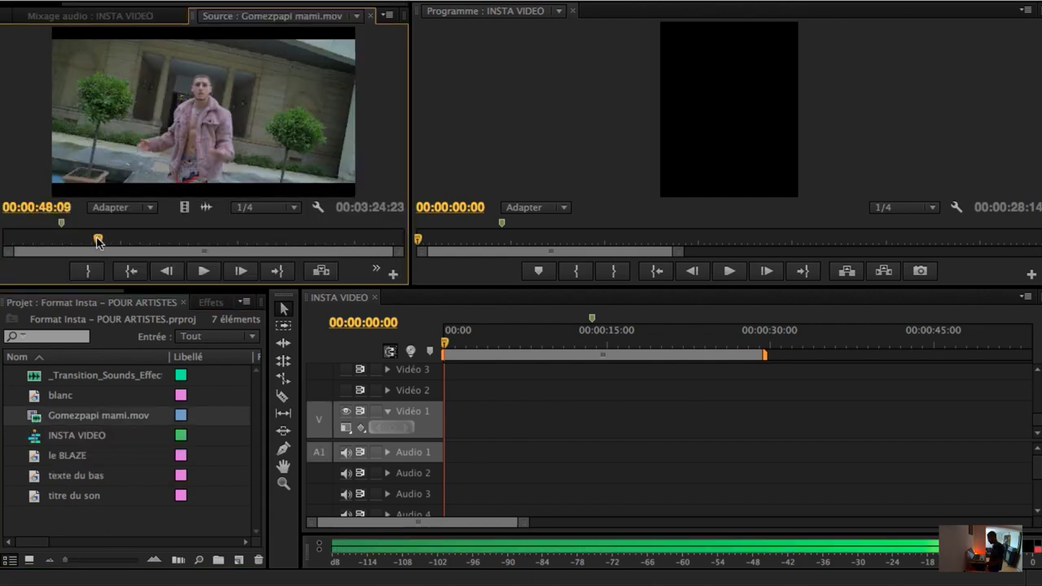
key(space)
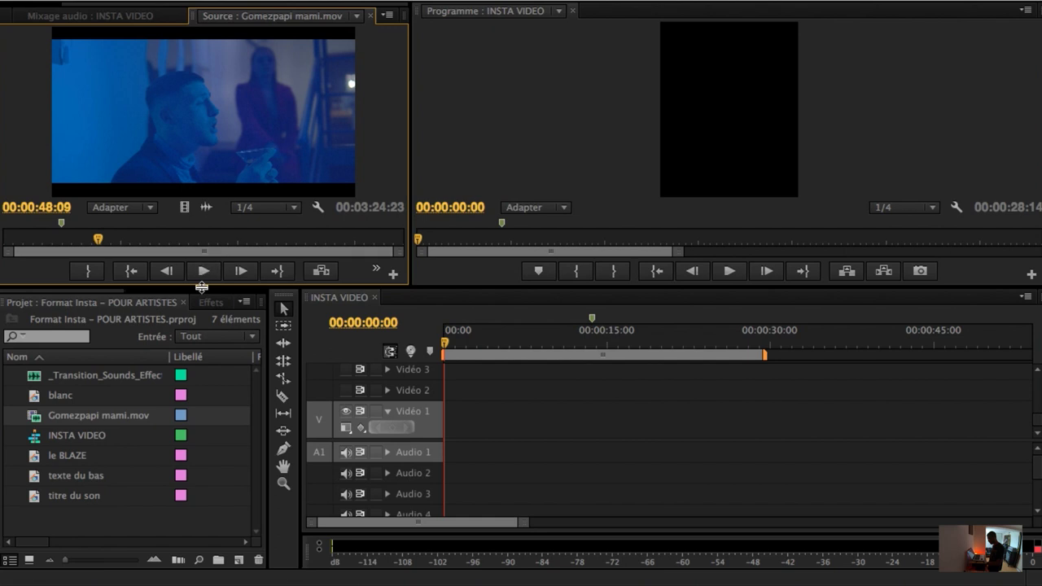
click(120, 239)
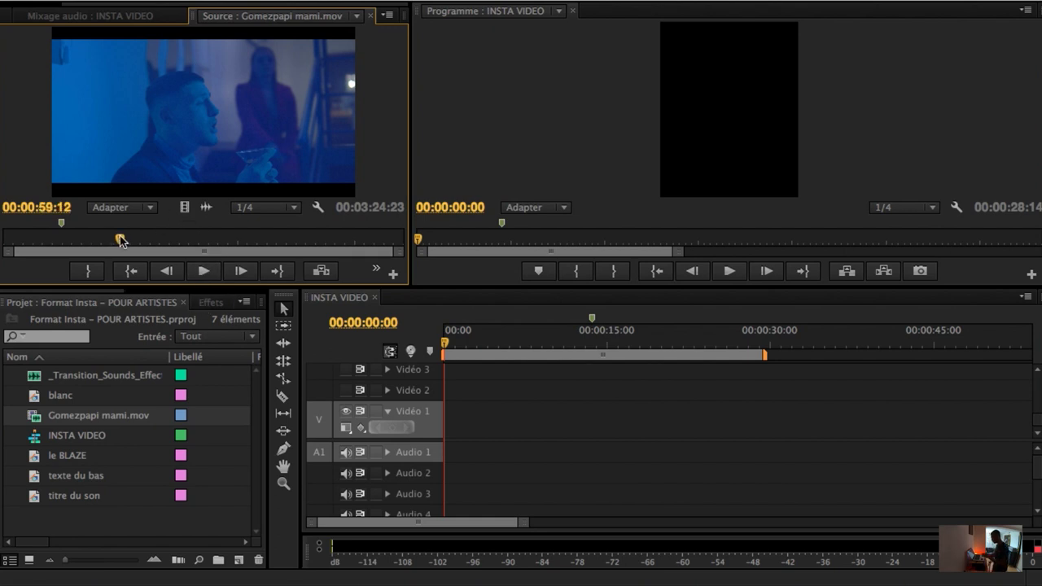
key(i)
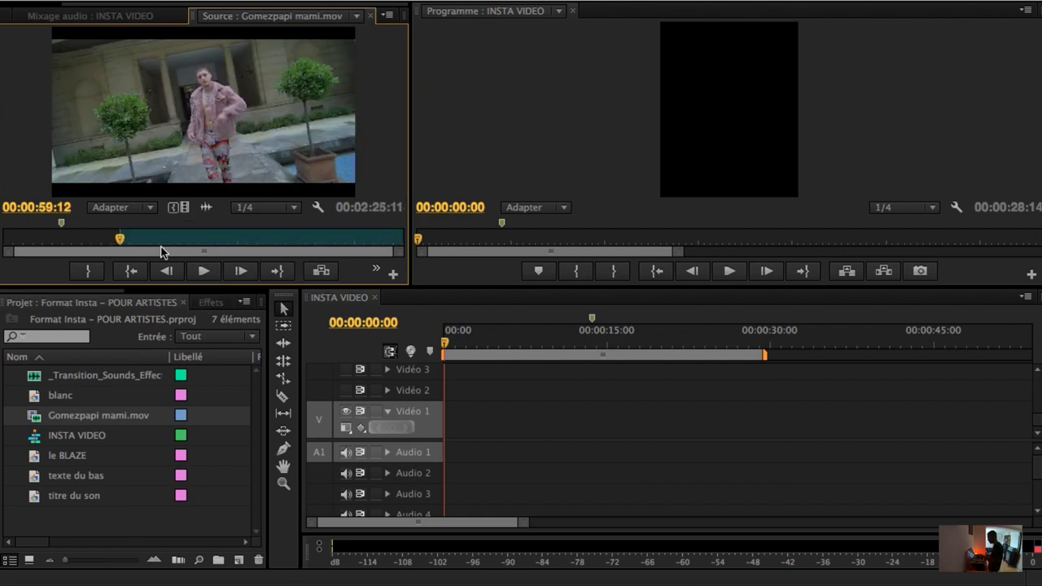
click(158, 243)
click(160, 241)
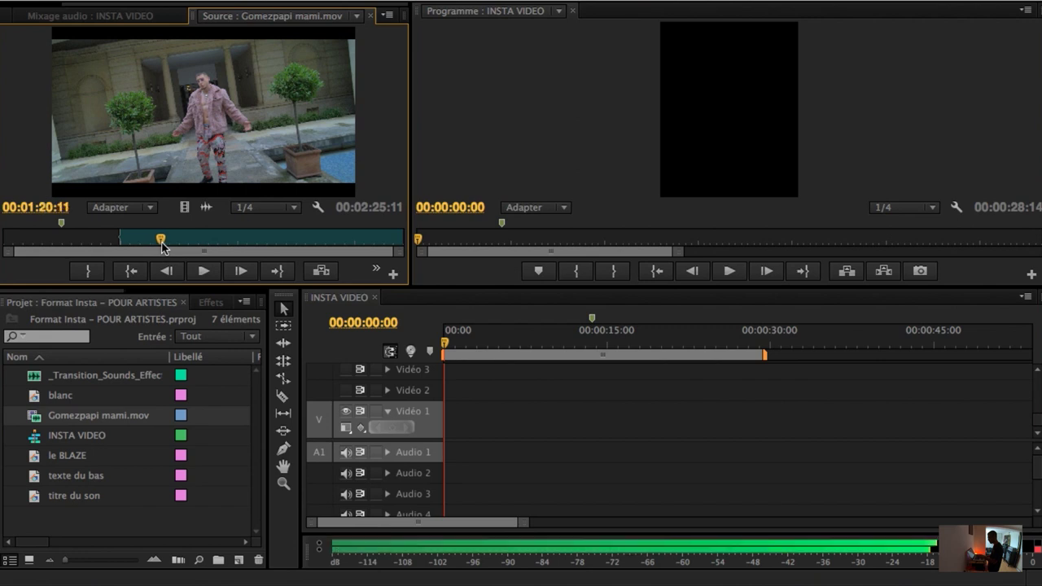
drag(161, 246, 123, 246)
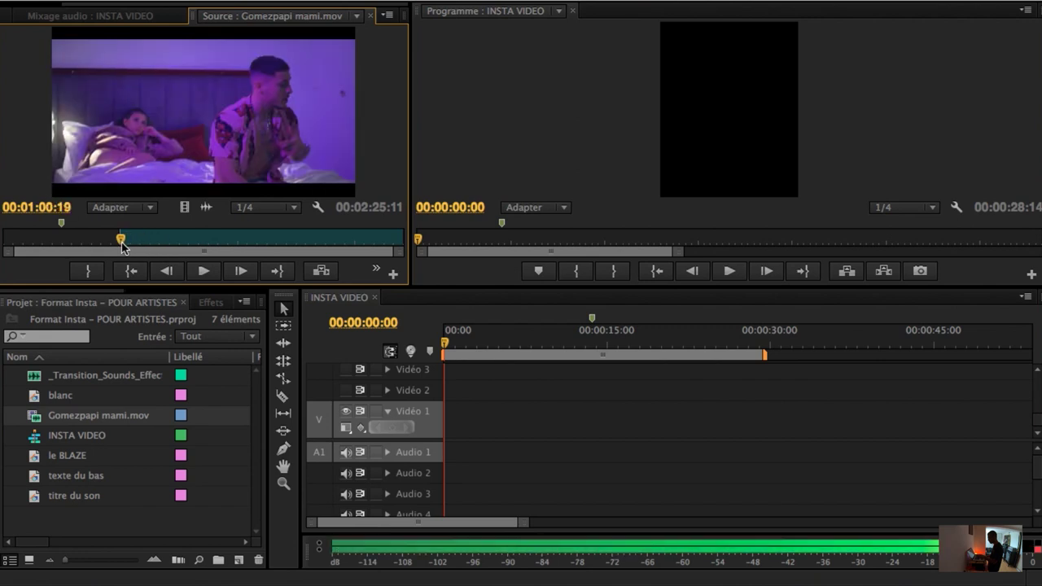
key(space)
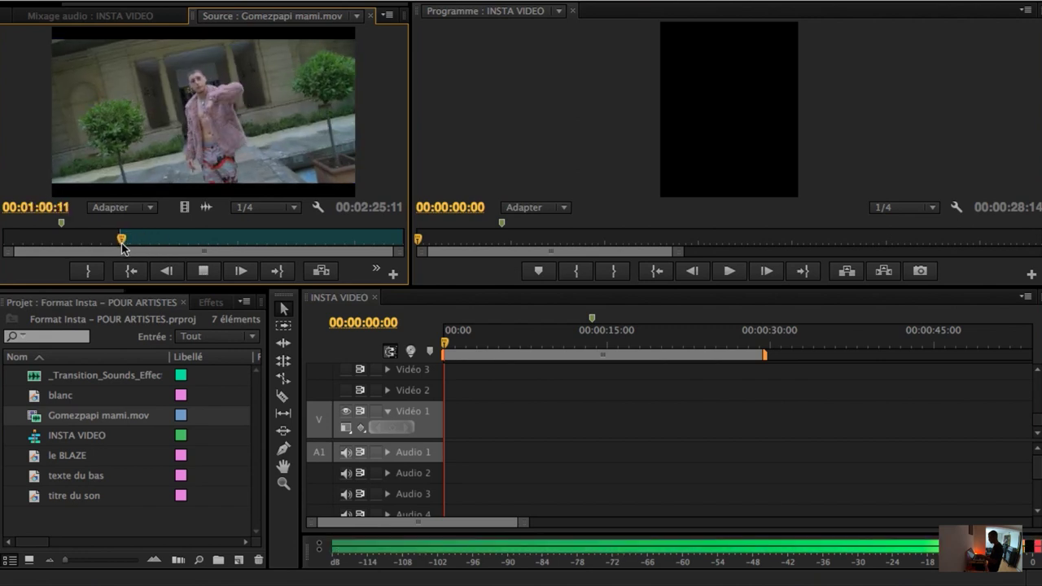
key(space)
- Review earlier passages, set the In point at 00:00:36:23 and move to 00:00:47:01
click(110, 242)
key(space)
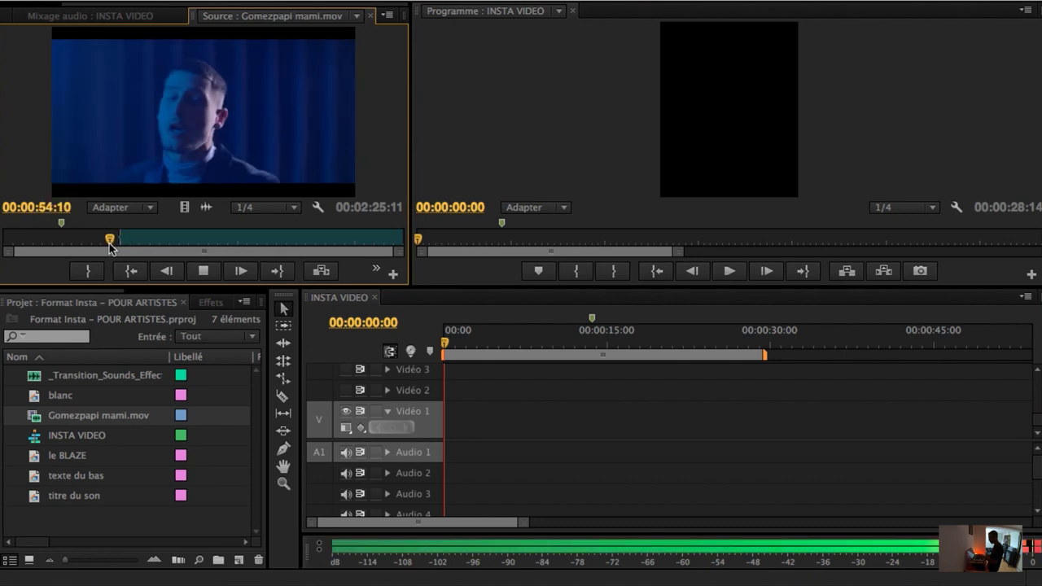
drag(110, 245, 90, 246)
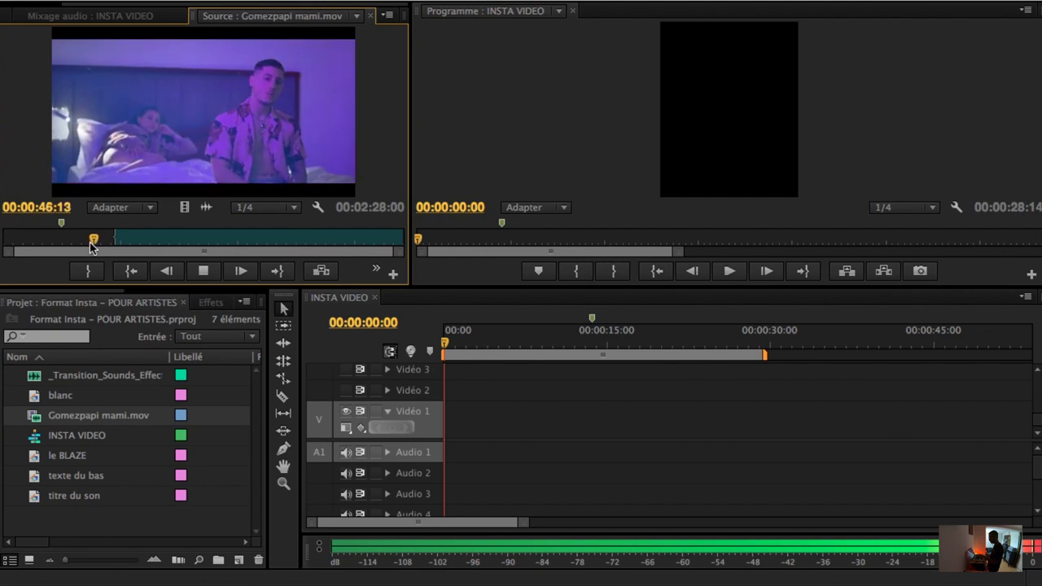
click(97, 242)
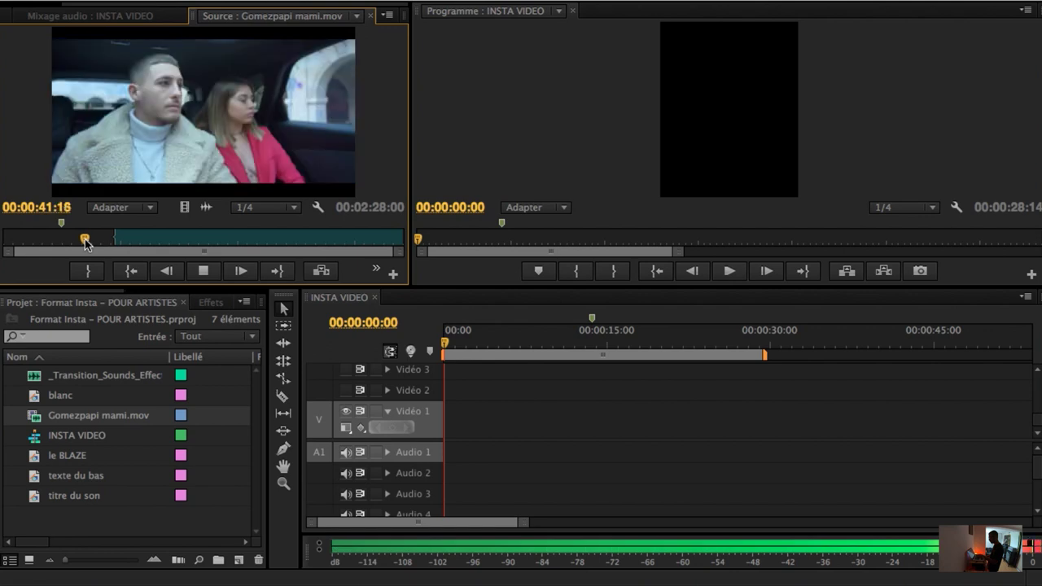
key(space)
key(space)
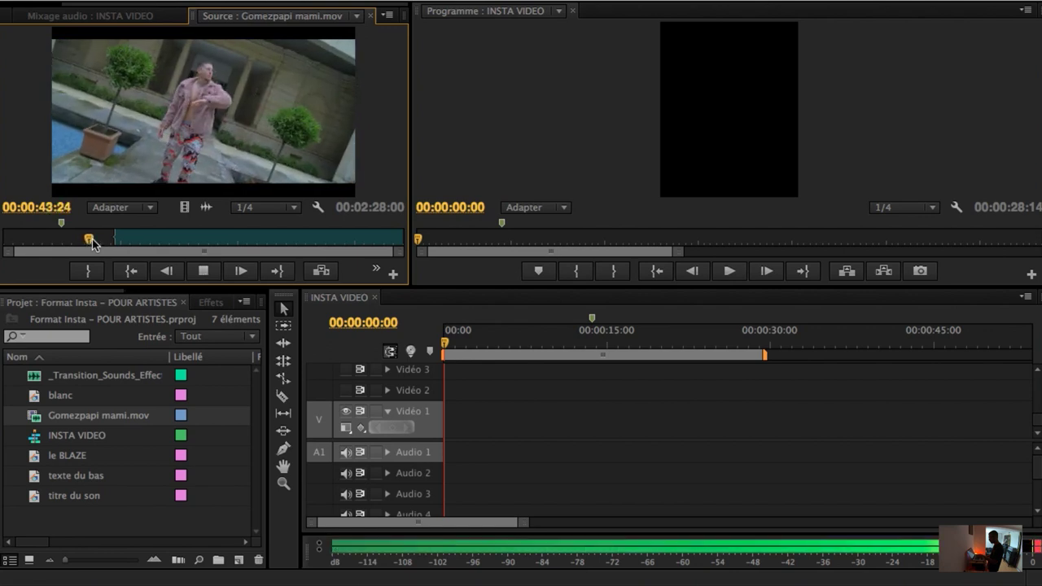
key(space)
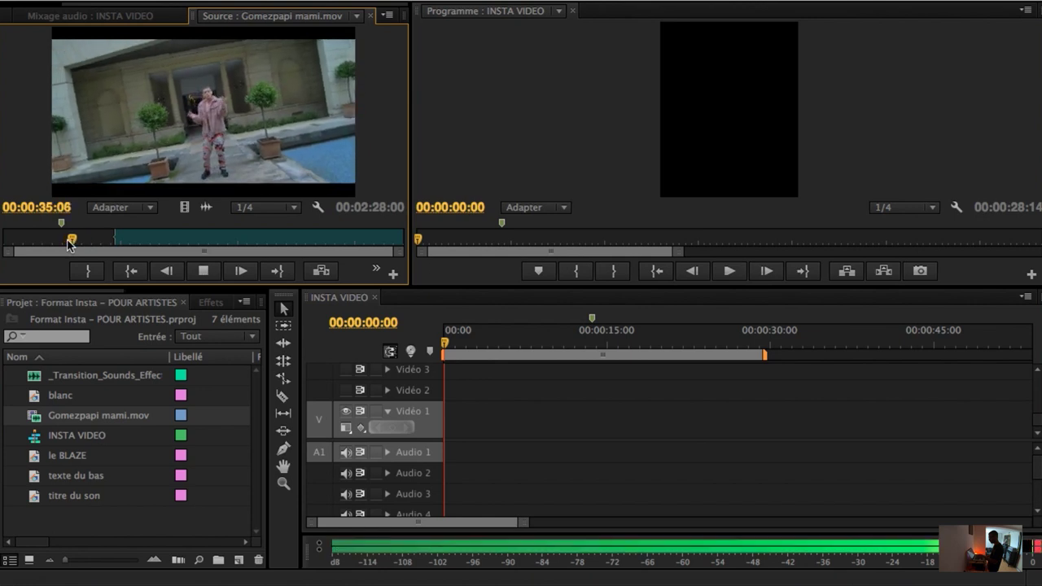
key(space)
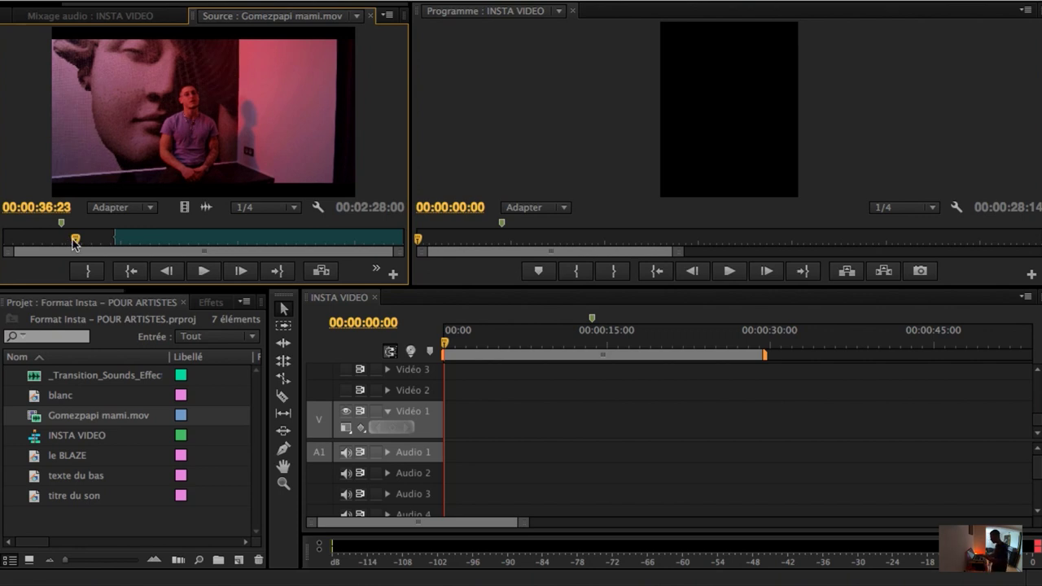
key(i)
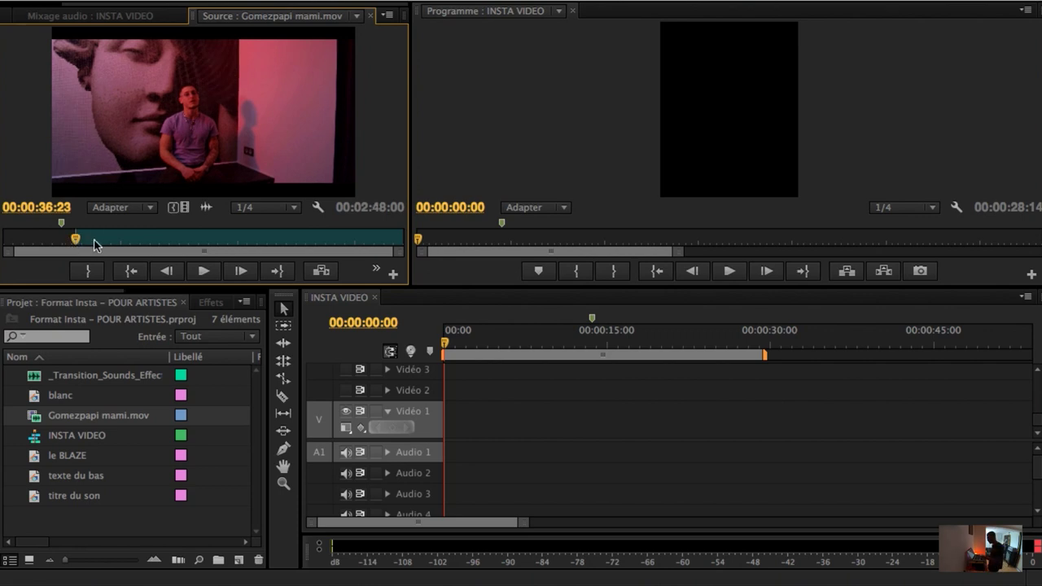
click(95, 239)
- Mark the Out at 00:00:47:01 and place the excerpt on Video 1/Audio 1 at the sequence start
key(o)
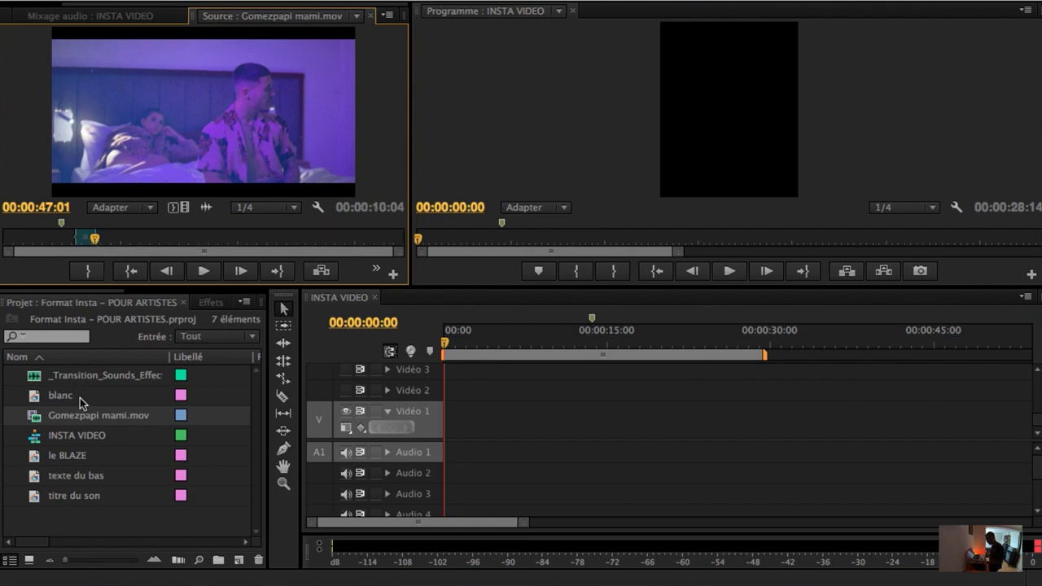
drag(34, 419, 456, 417)
drag(555, 415, 726, 414)
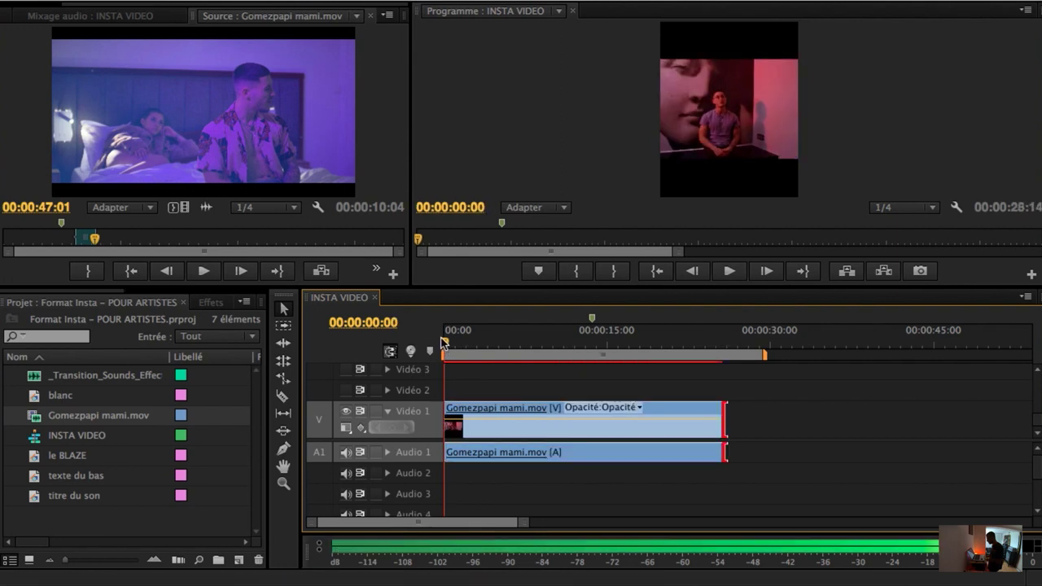
- Trim the clip's head to the chosen frame and close the gap so it starts at 00:00
key(space)
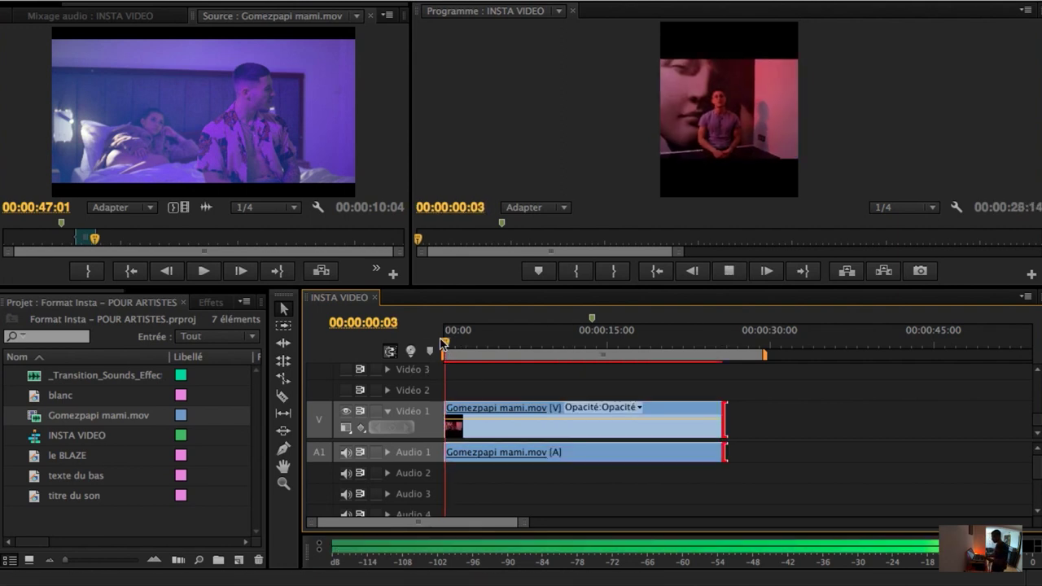
key(space)
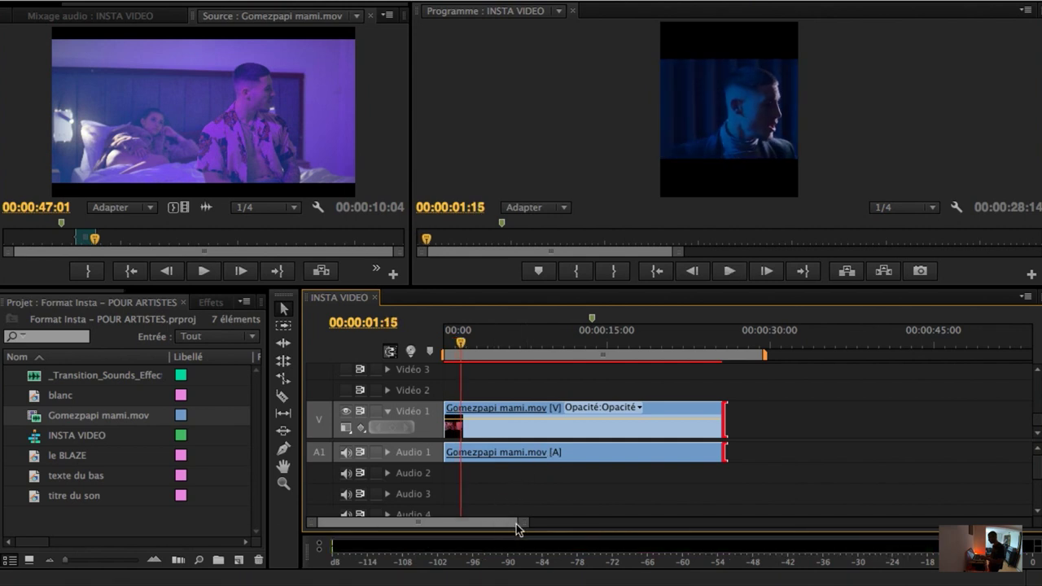
drag(525, 522, 463, 522)
drag(478, 345, 475, 346)
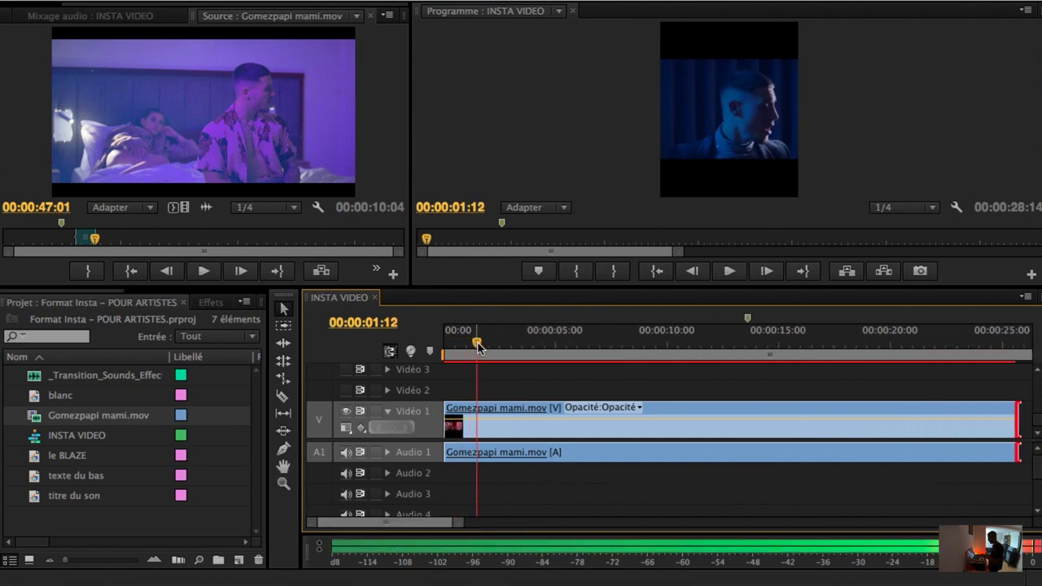
drag(445, 411, 471, 407)
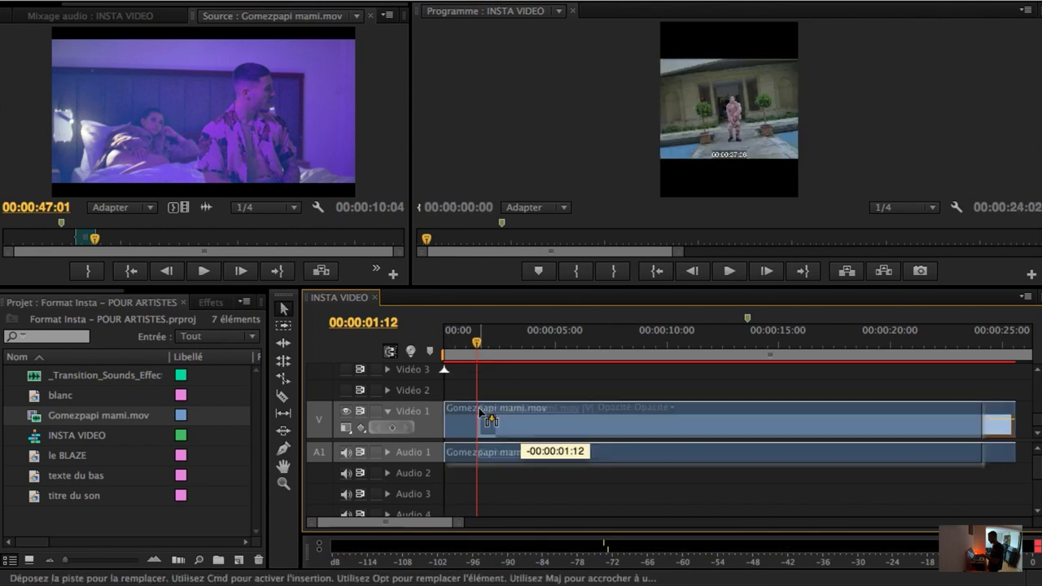
key(Home)
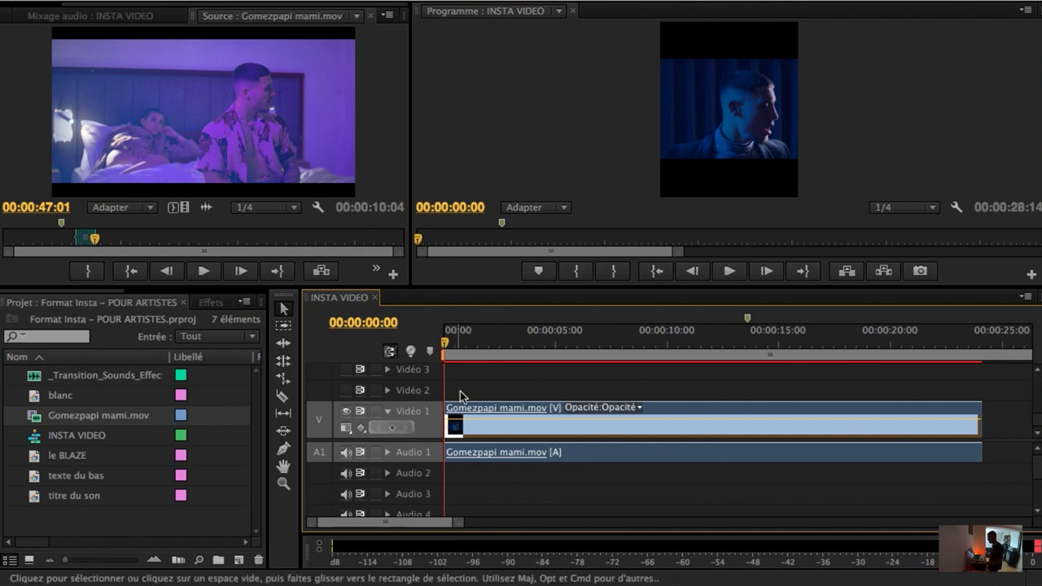
- Trim the clip's end near 13 seconds, then lengthen it back out
key(space)
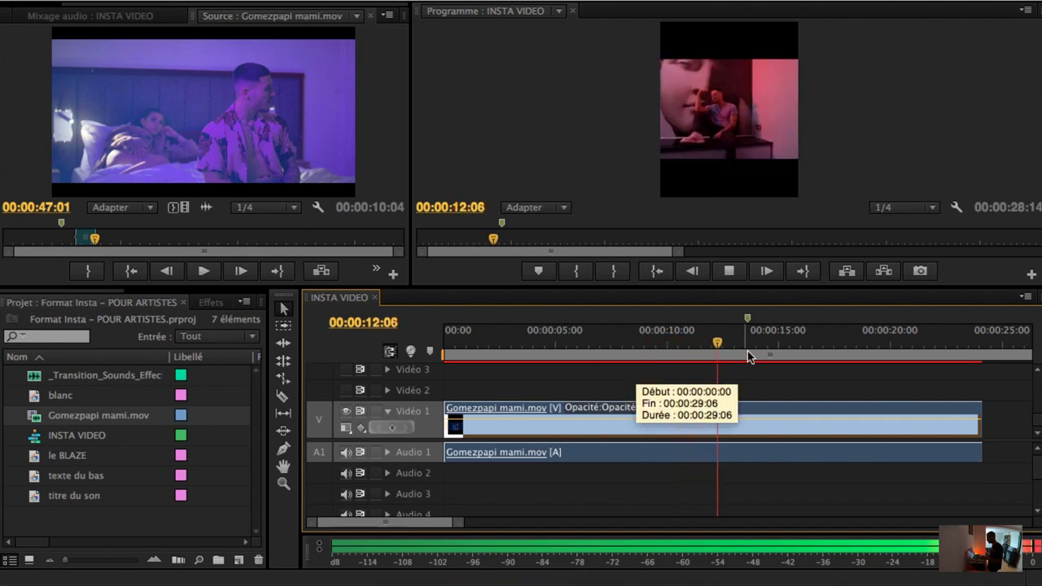
key(space)
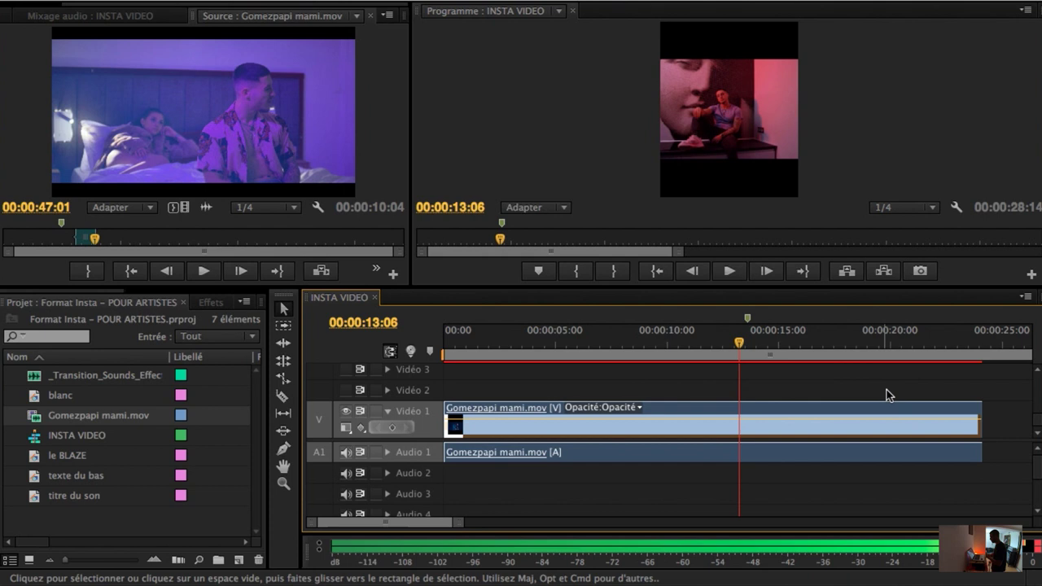
drag(977, 415, 735, 419)
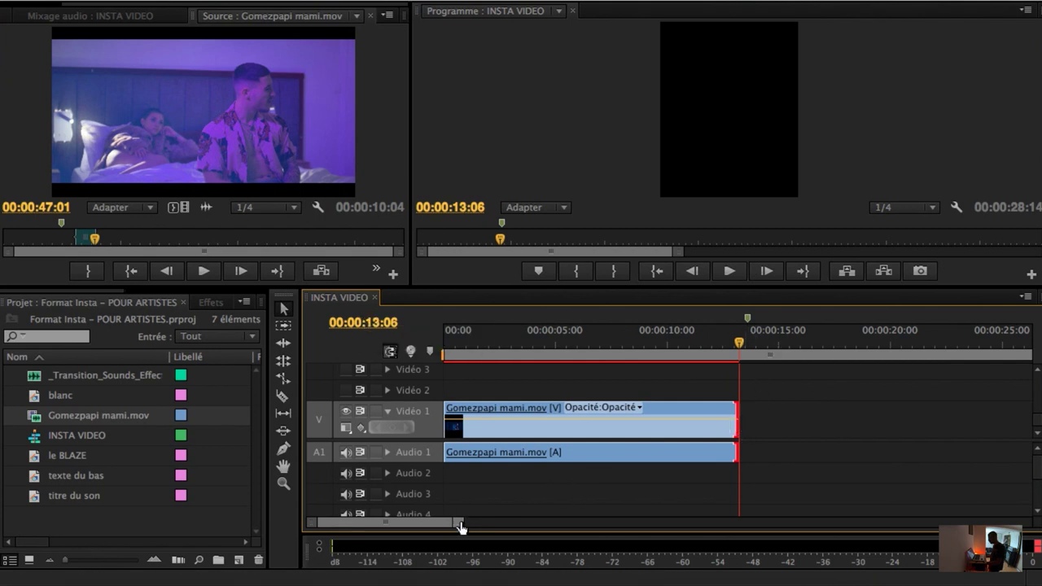
drag(460, 528, 543, 528)
drag(562, 413, 686, 413)
drag(589, 342, 610, 337)
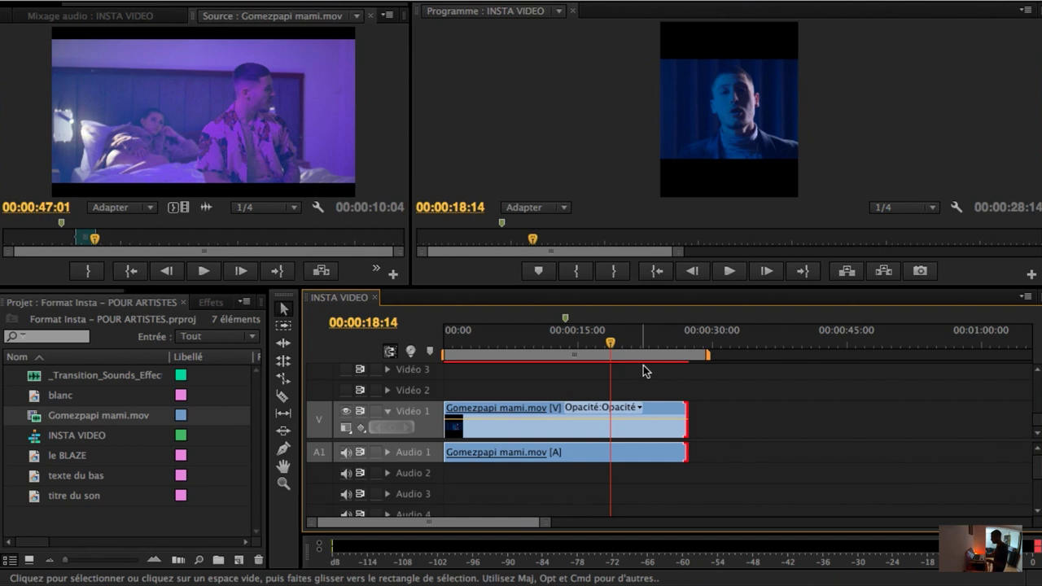
- Shorten the clip end to about 00:00:26:05 and end the work area there
key(space)
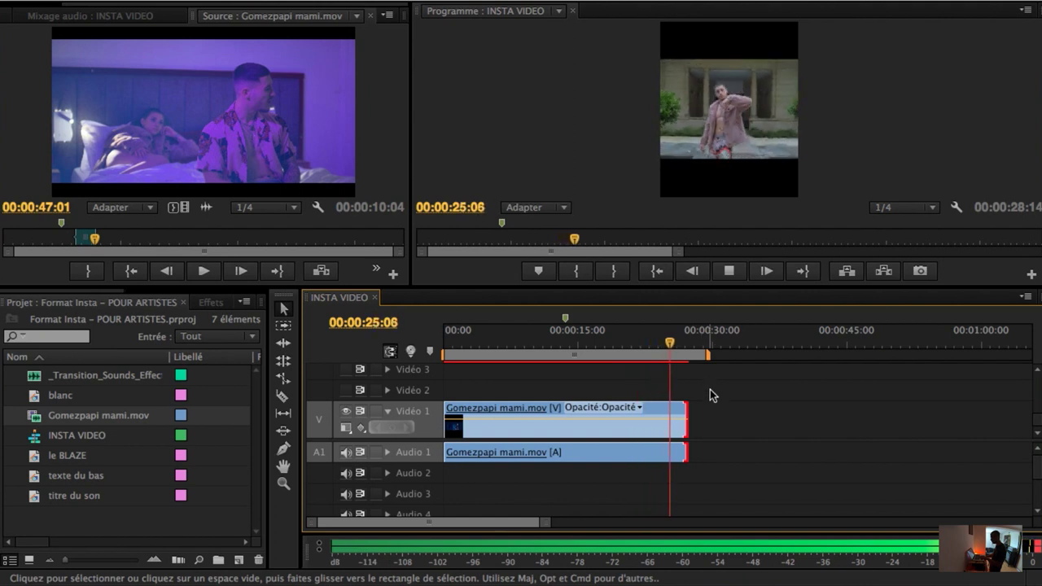
key(space)
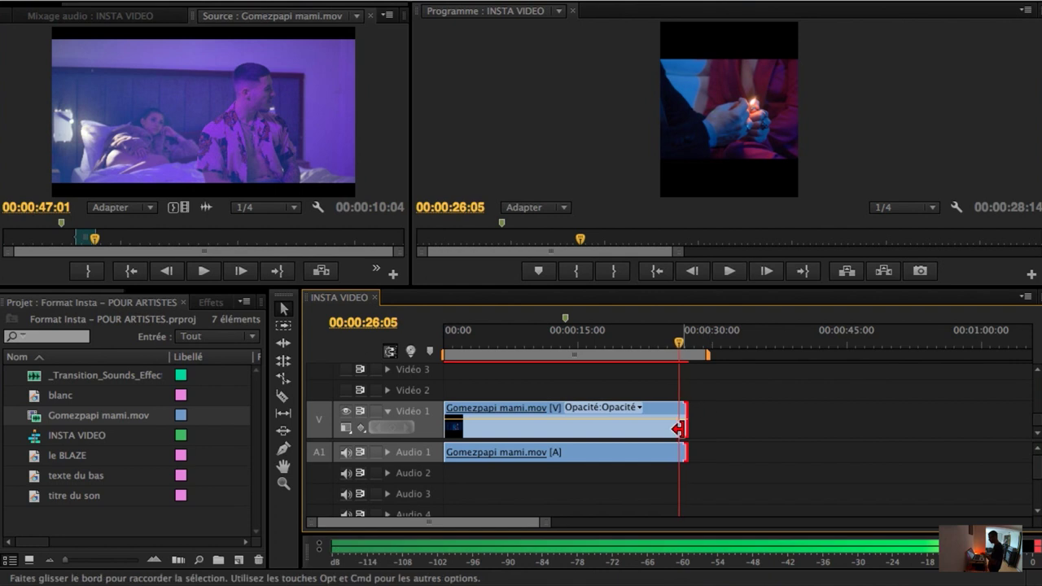
drag(677, 429, 667, 429)
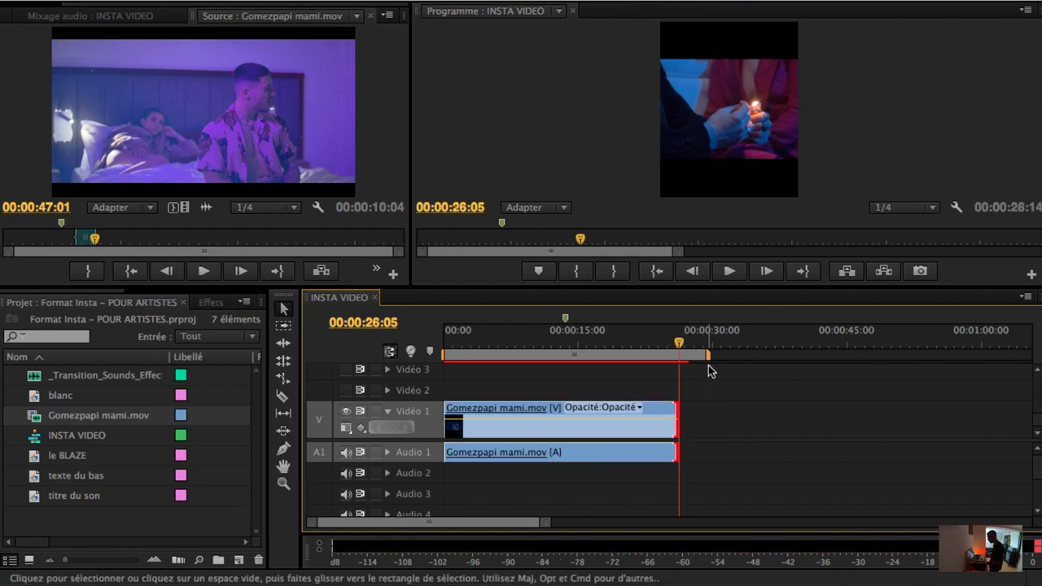
drag(707, 358, 690, 363)
click(474, 333)
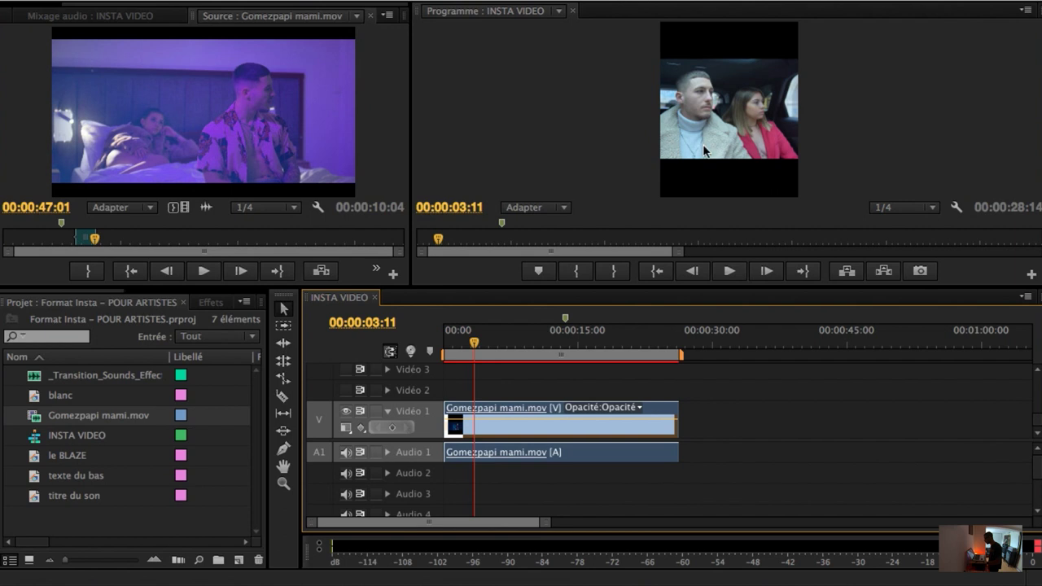
- In Effect Options, try Motion scale values around 61% and 183% and nudge the position
double_click(502, 409)
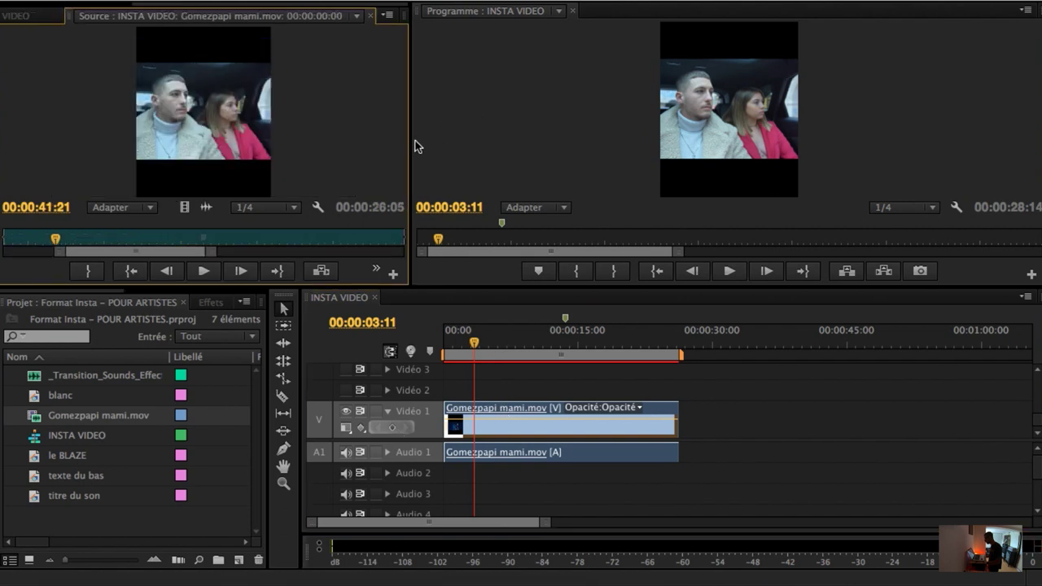
drag(411, 143, 580, 143)
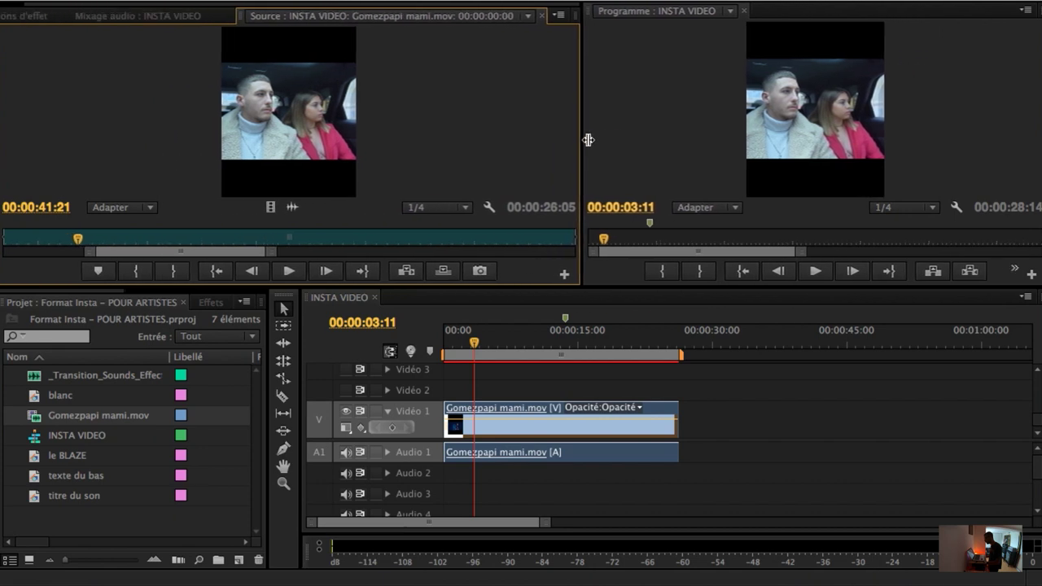
click(25, 13)
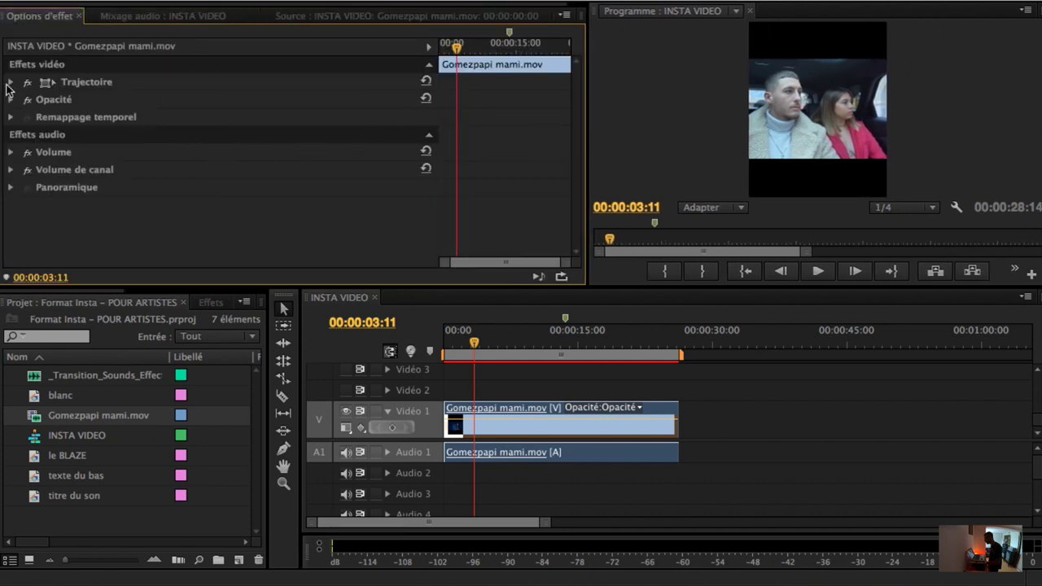
click(10, 82)
drag(231, 117, 207, 117)
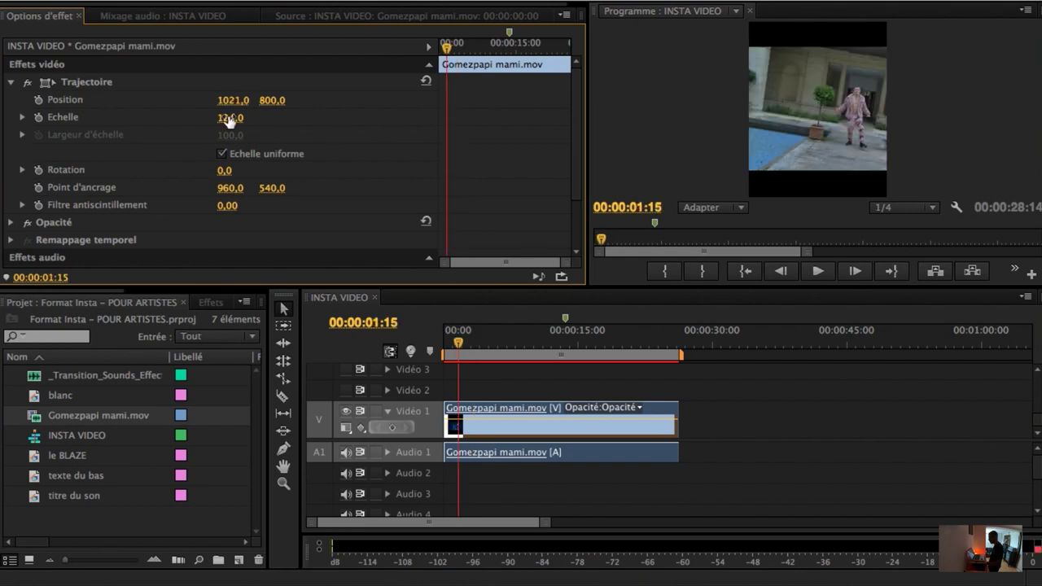
drag(231, 117, 245, 117)
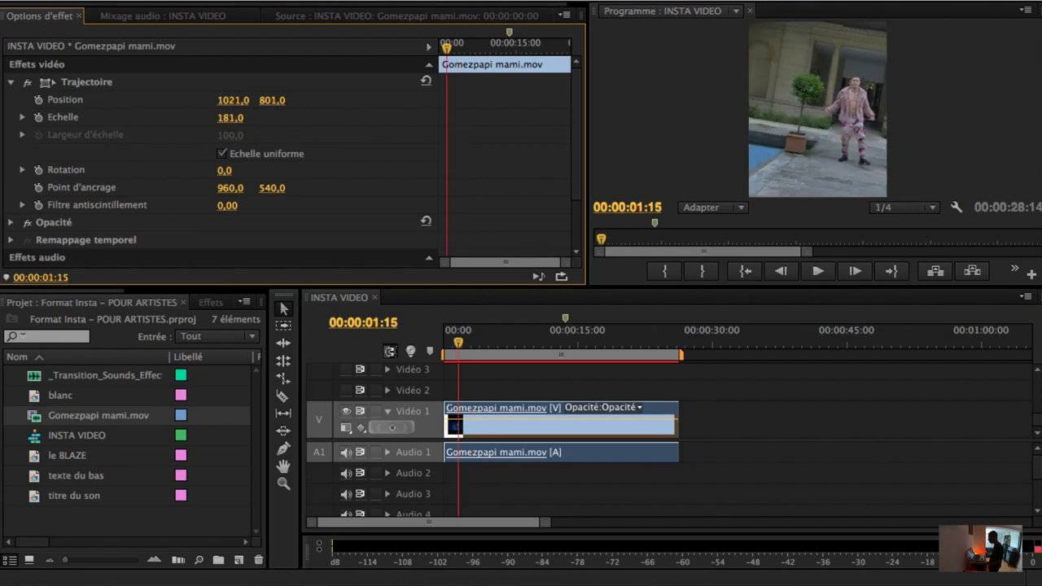
drag(272, 99, 179, 99)
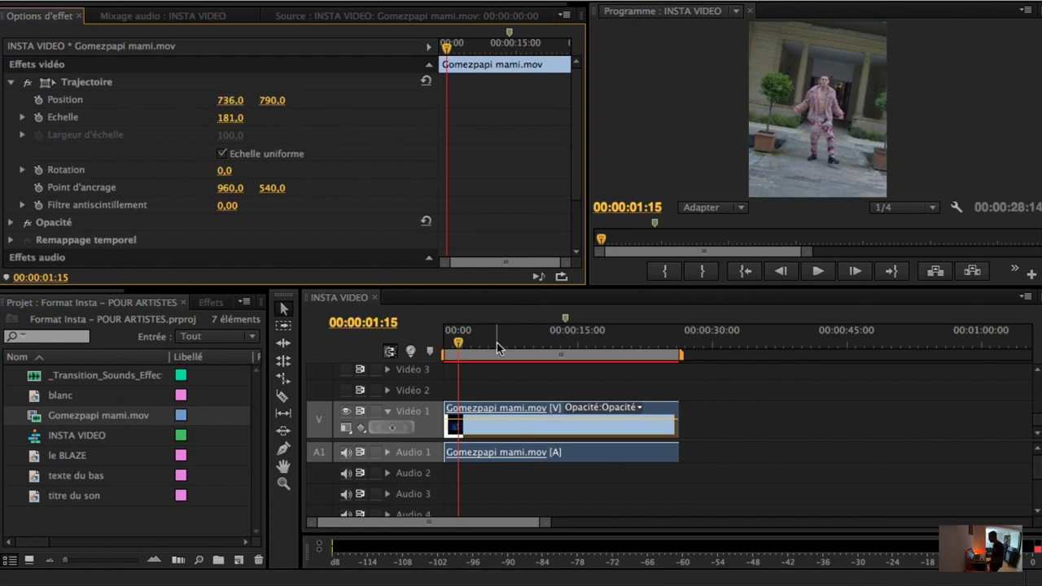
- Preview the framing, undo the scale change back to 100, then set Scale to 98
drag(497, 343, 507, 343)
click(822, 273)
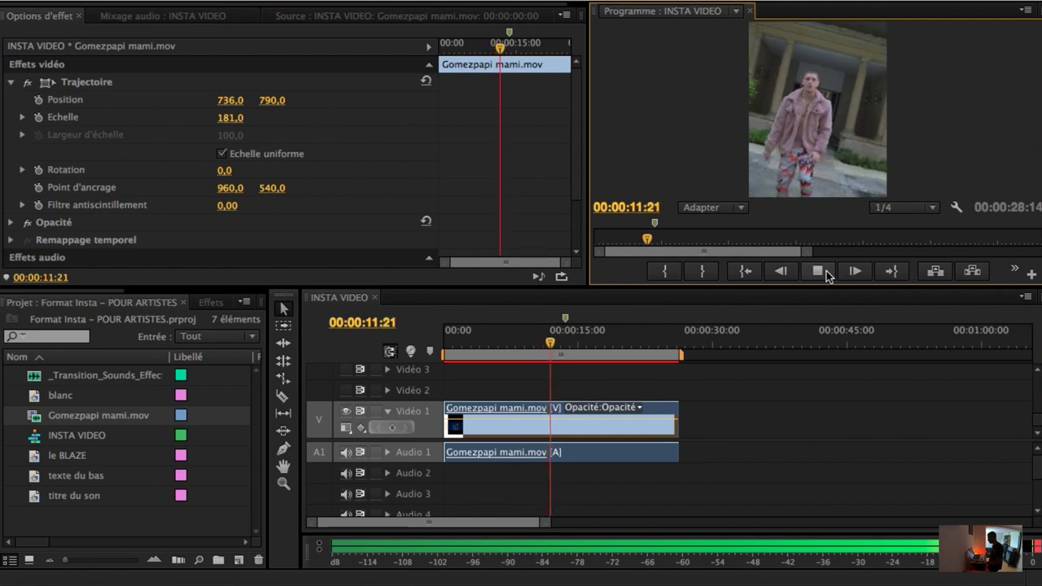
click(826, 271)
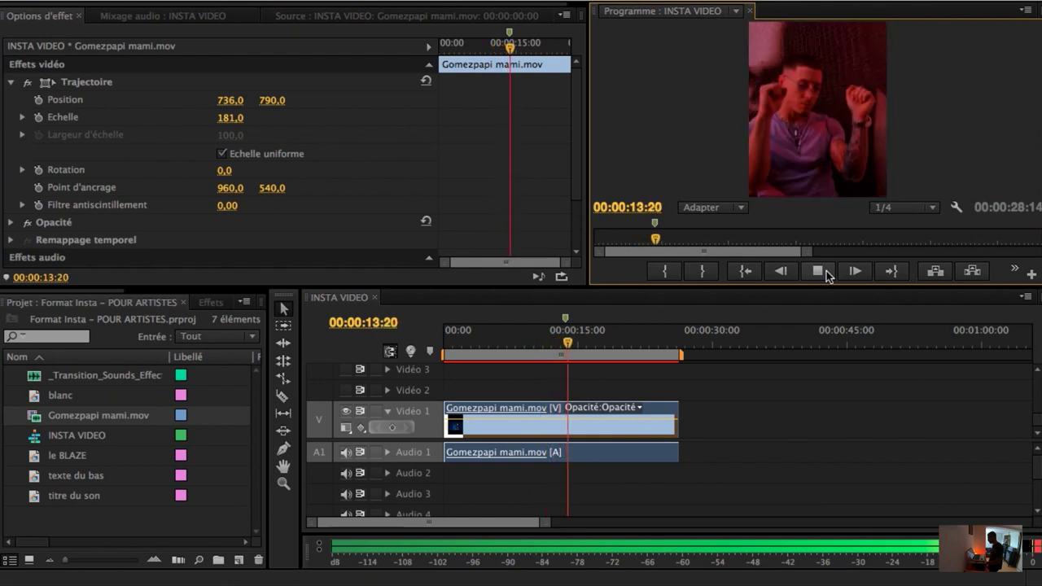
click(470, 346)
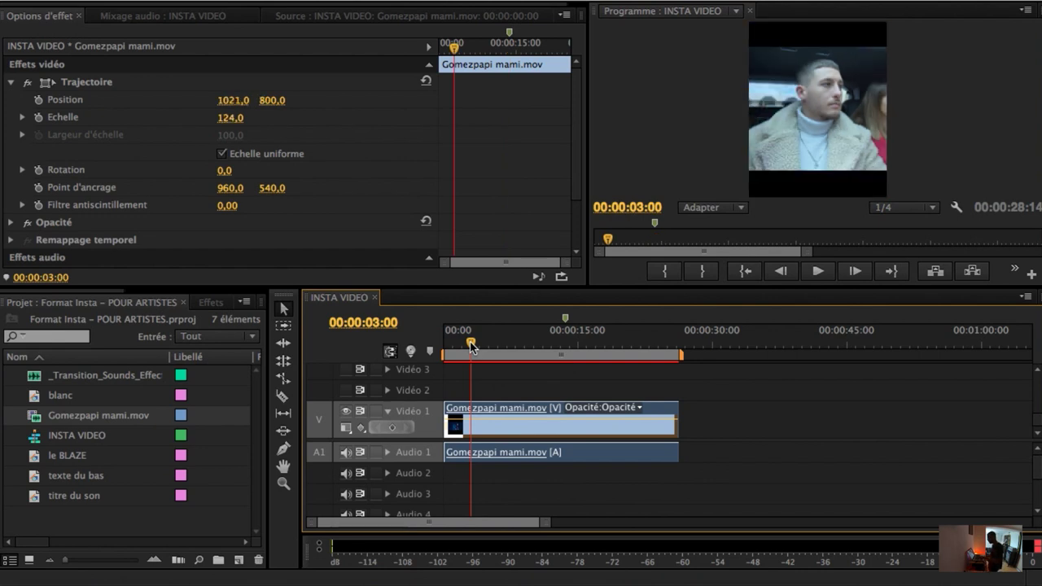
key(ctrl+z)
key(ctrl+z)
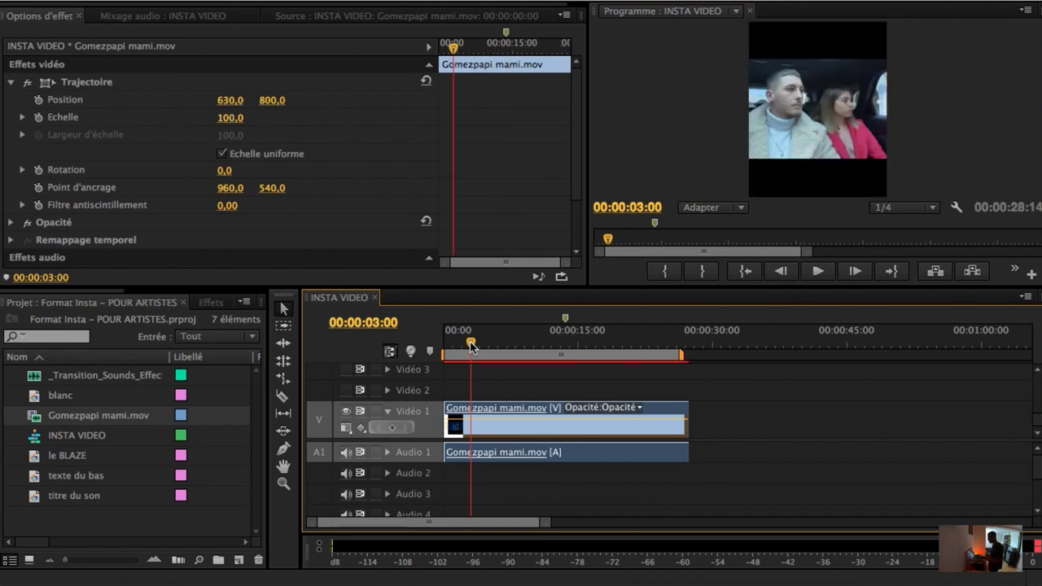
click(453, 347)
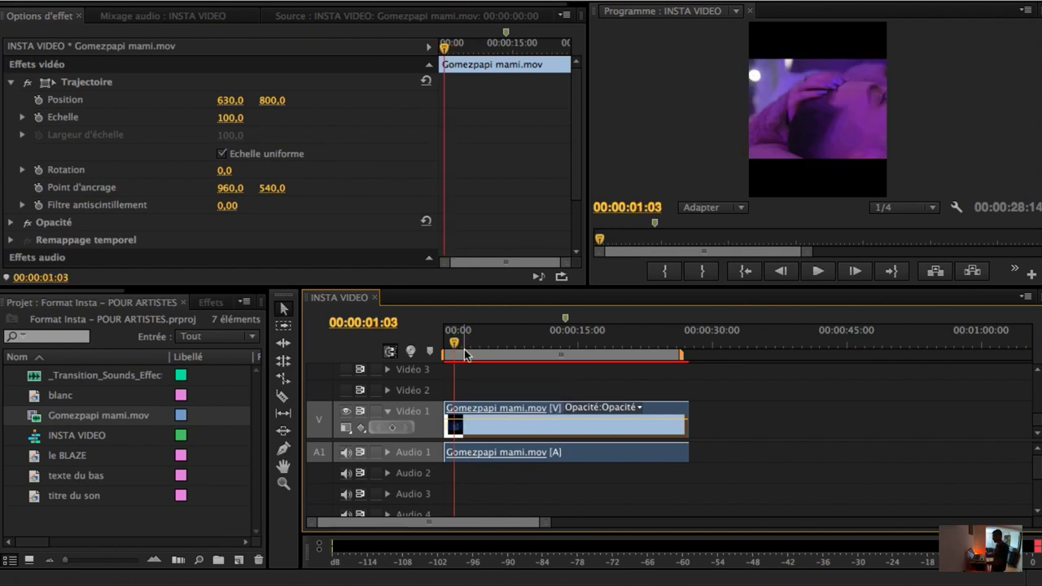
drag(488, 350, 603, 345)
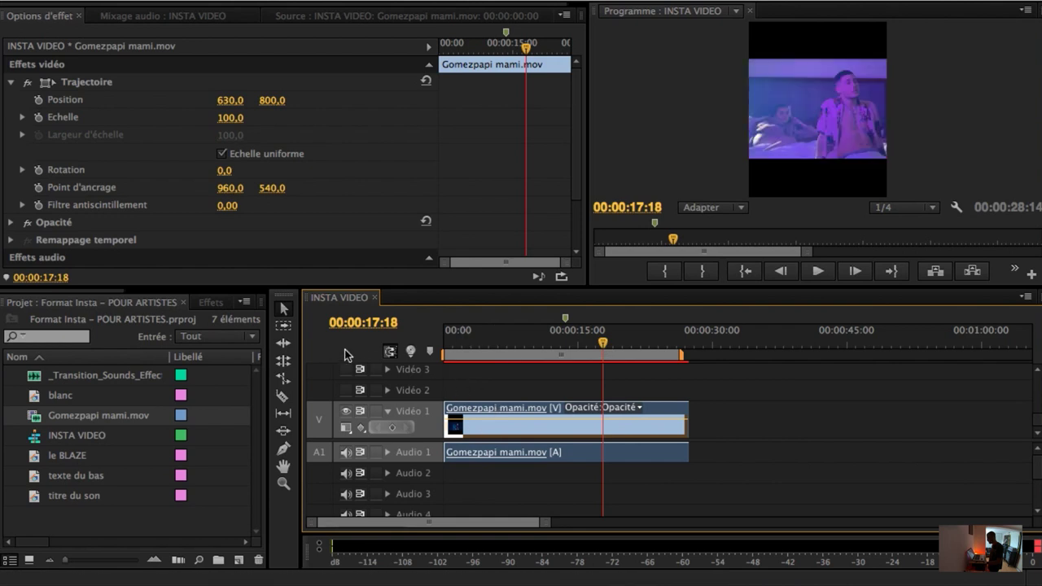
drag(231, 117, 216, 117)
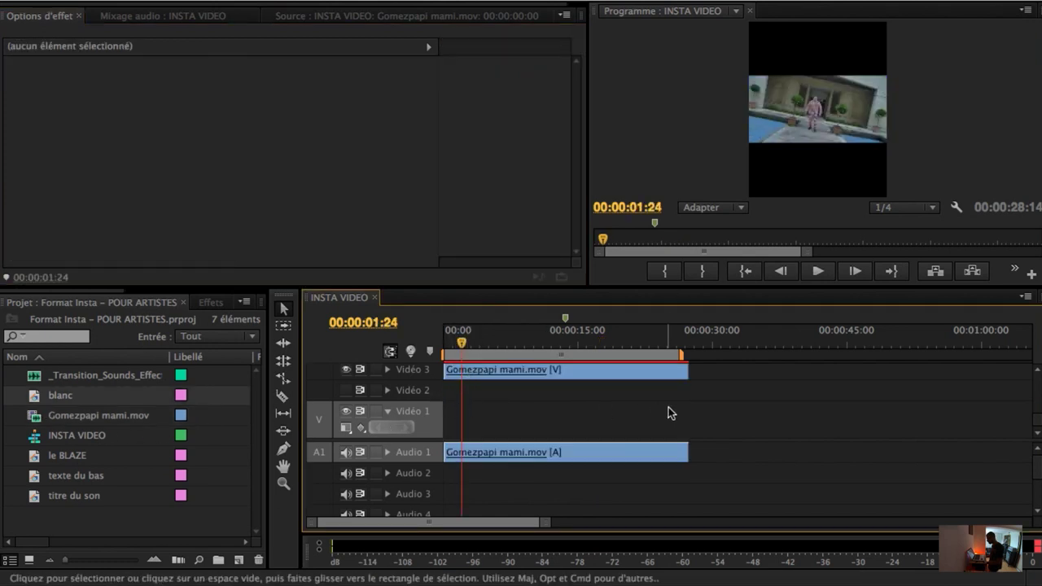
- Lay the blanc still on Vidéo 1 as a white background, then switch to MPEG Streamclip
mouse_move(32, 398)
mouse_down()
mouse_move(465, 417)
mouse_move(686, 411)
mouse_up()
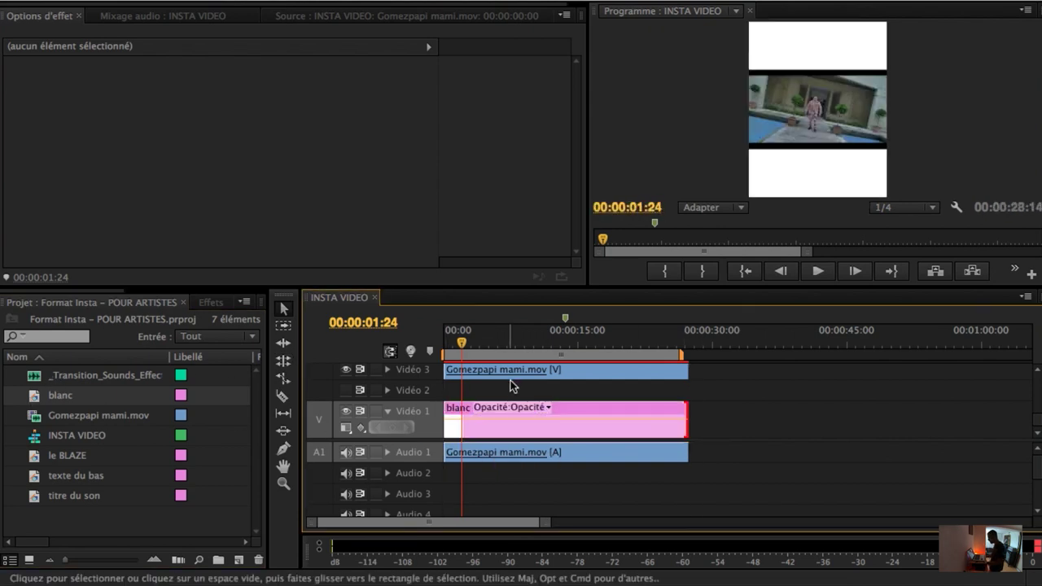
click(558, 344)
click(460, 335)
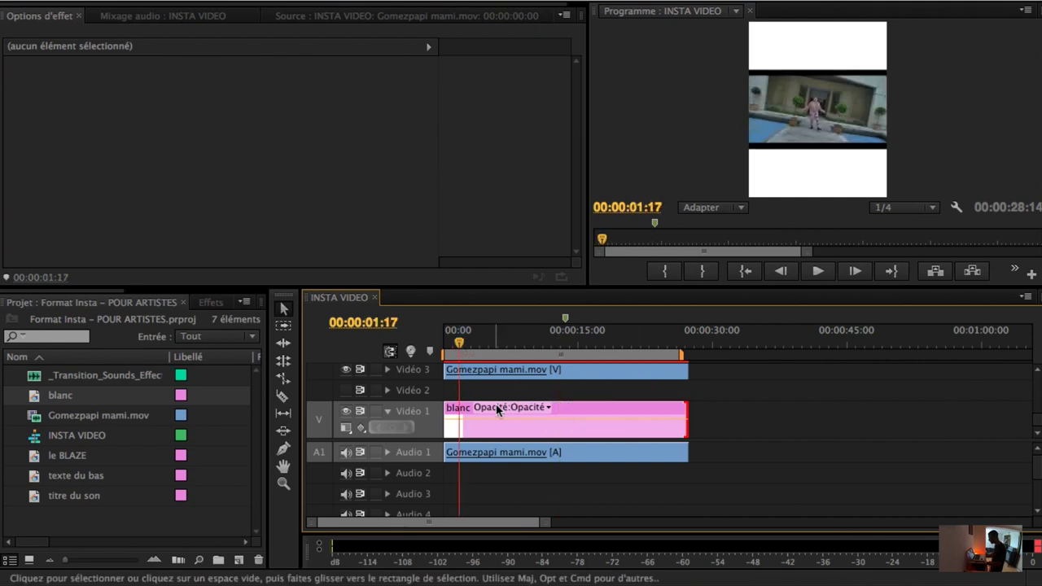
click(459, 416)
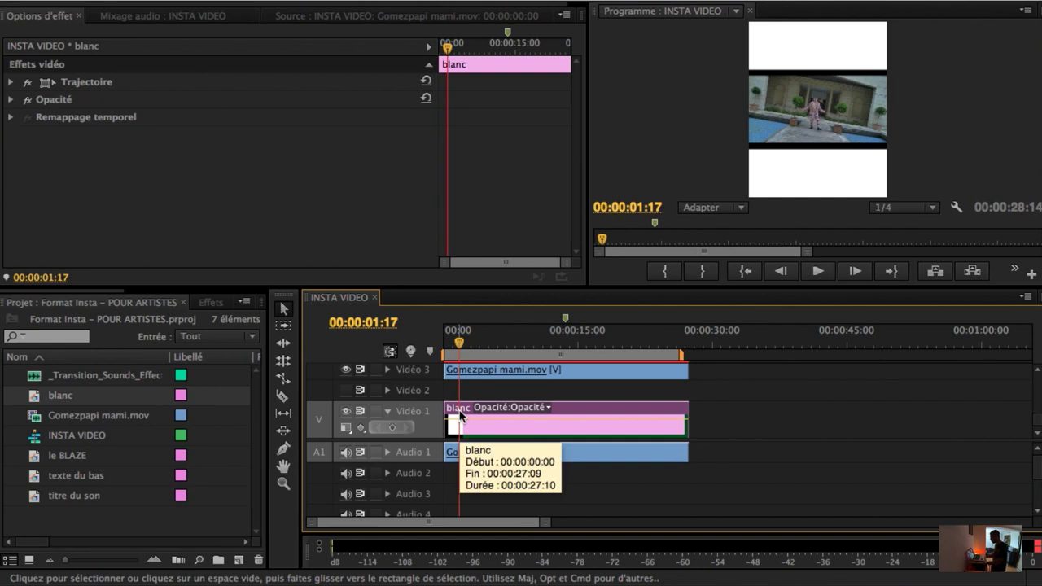
click(747, 582)
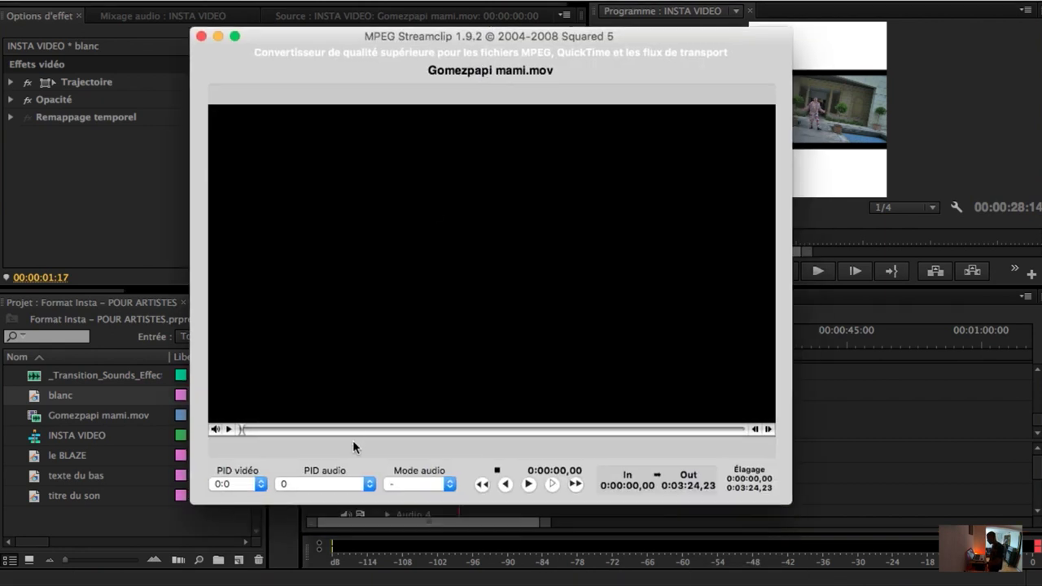
- Scrub Gomezpapi mami.mov for a shot, marking a tentative In at 0:00:09,06
click(355, 429)
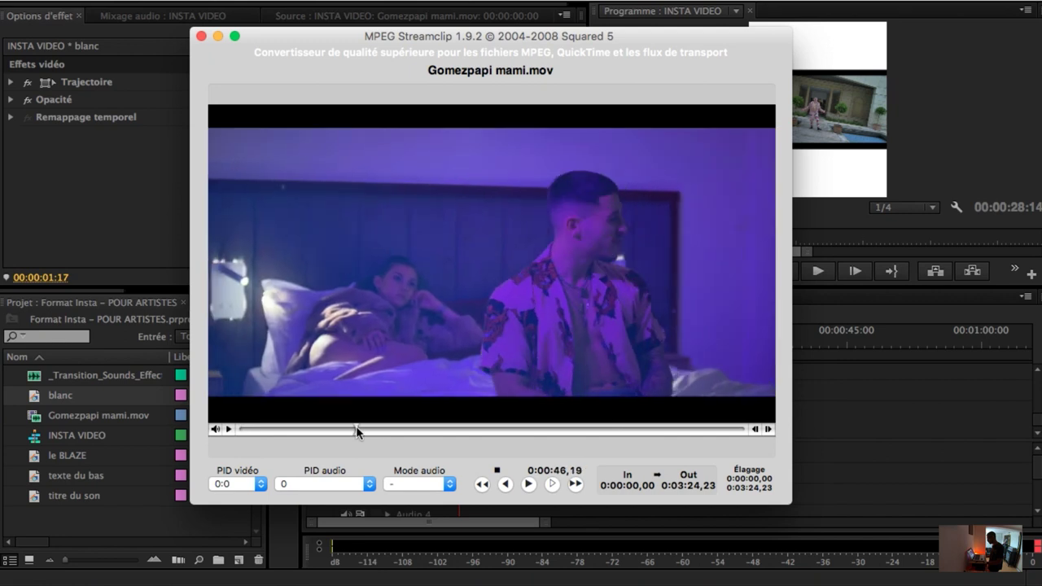
click(308, 429)
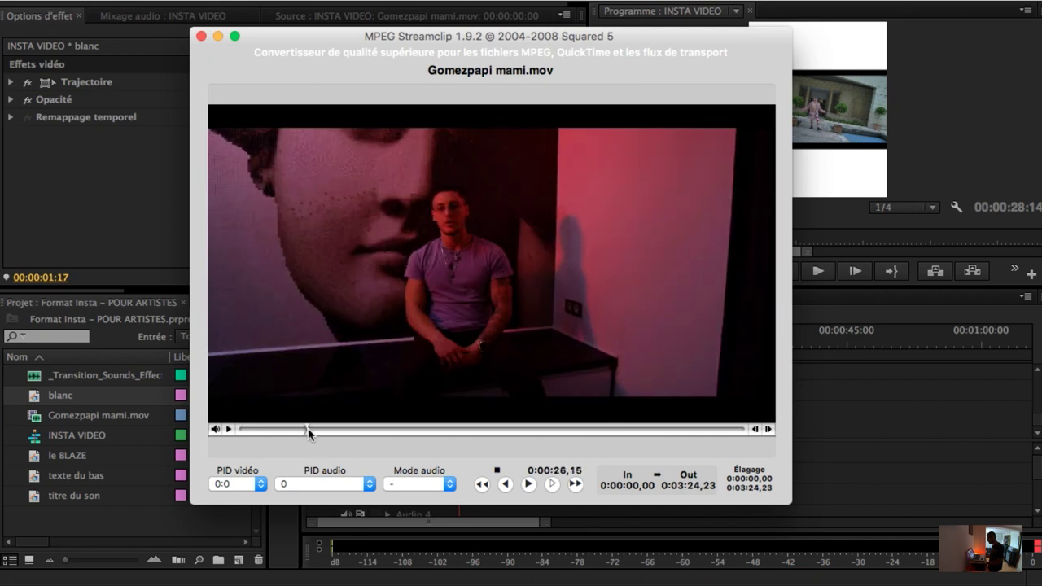
click(310, 429)
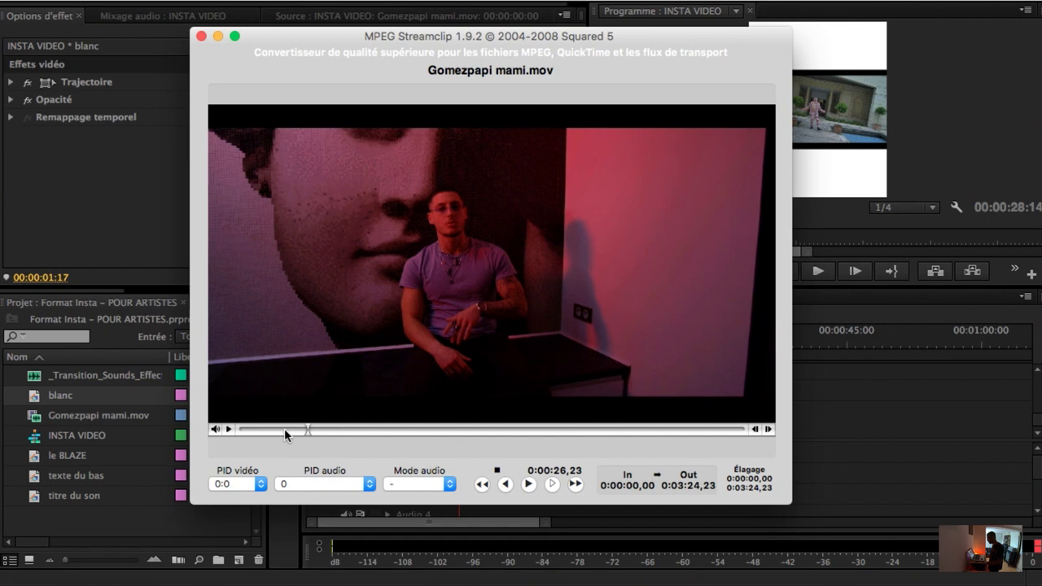
drag(291, 429, 266, 432)
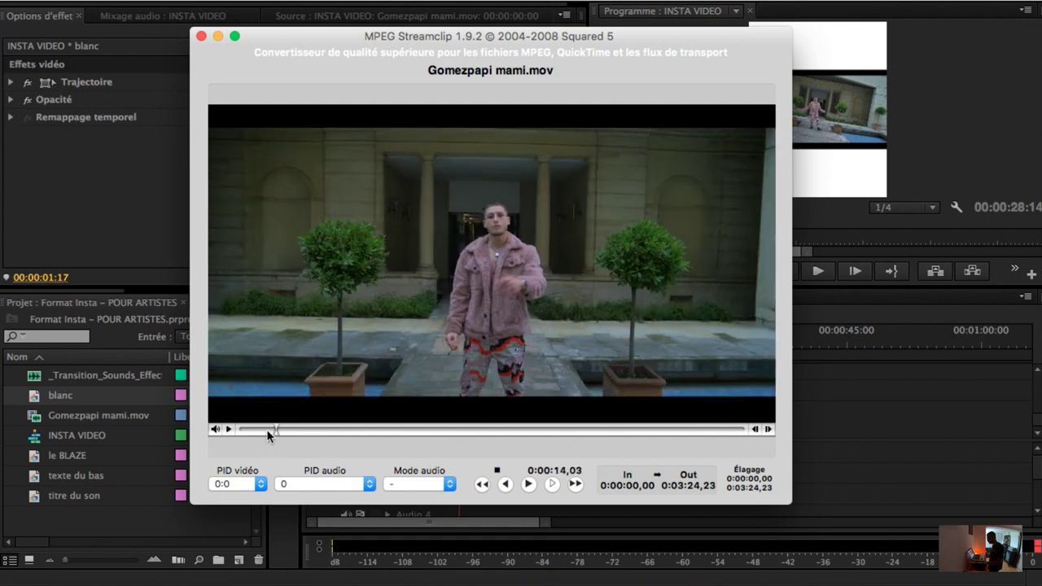
click(263, 429)
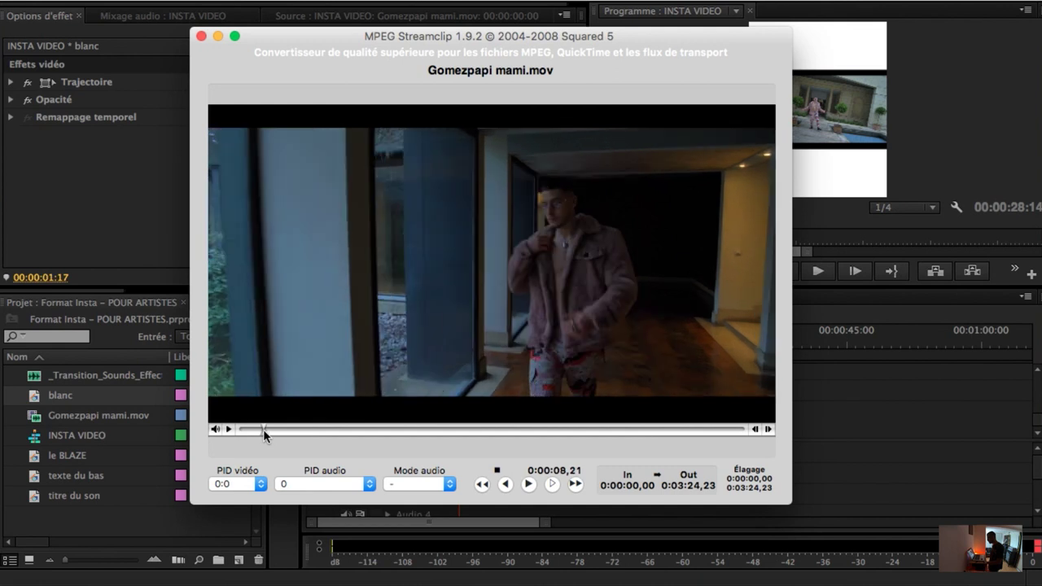
key(space)
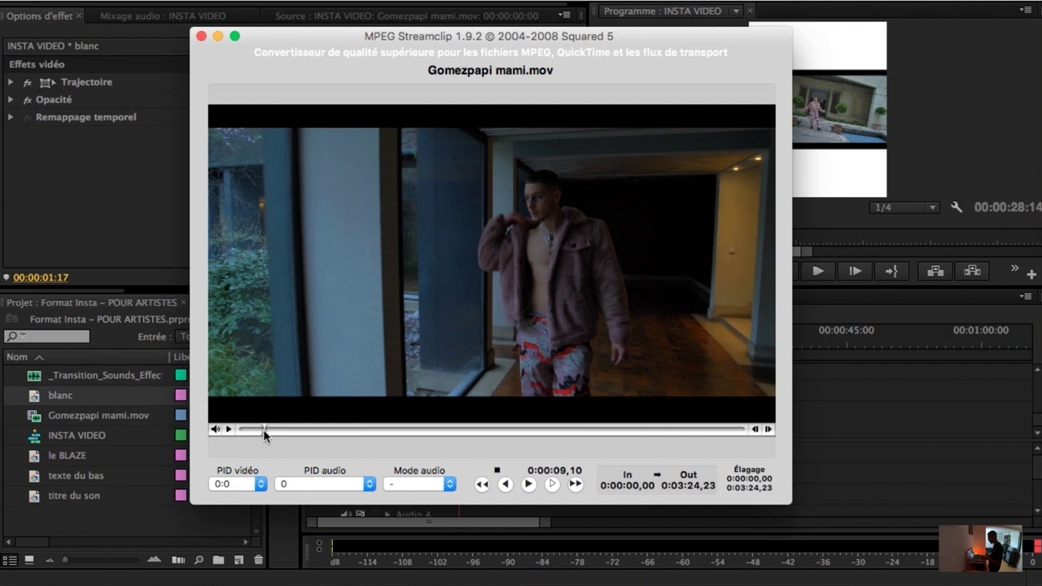
key(Left)
key(Left)
key(Left)
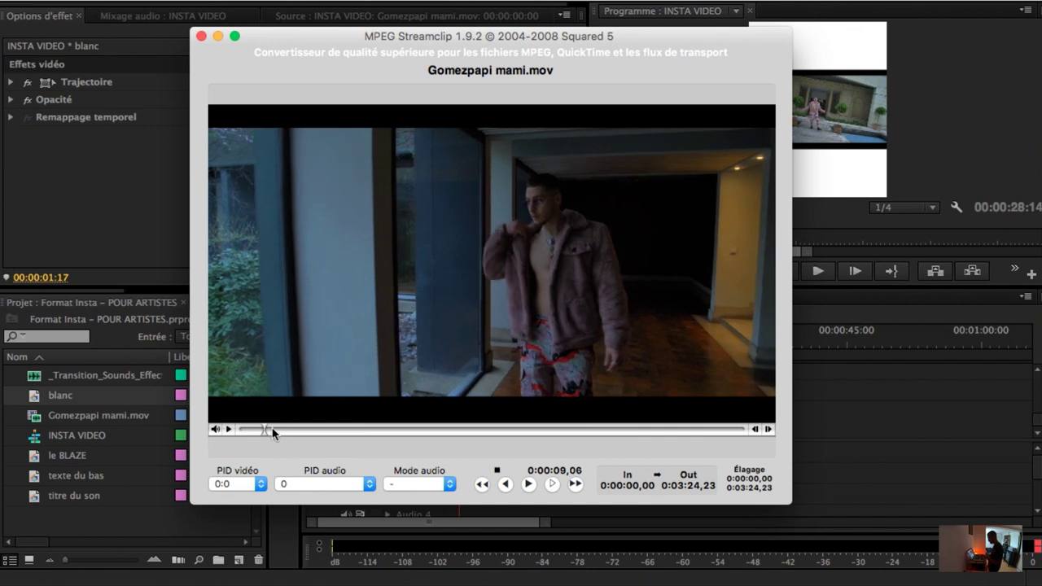
key(i)
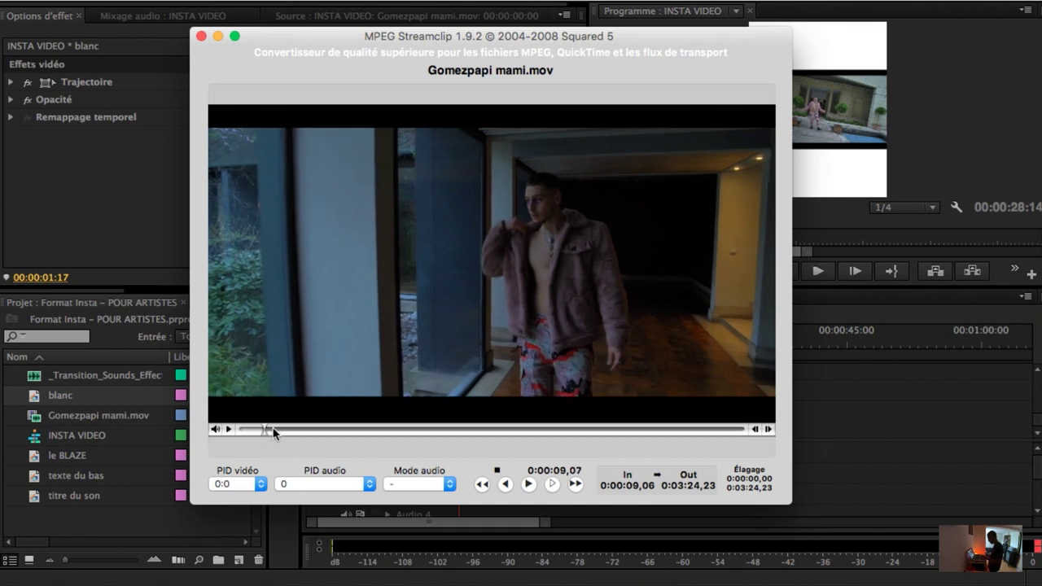
- Mark In 0:00:14,23 and Out 0:00:14,24 on the courtyard frame and choose Exporter en d'autres formats
click(279, 429)
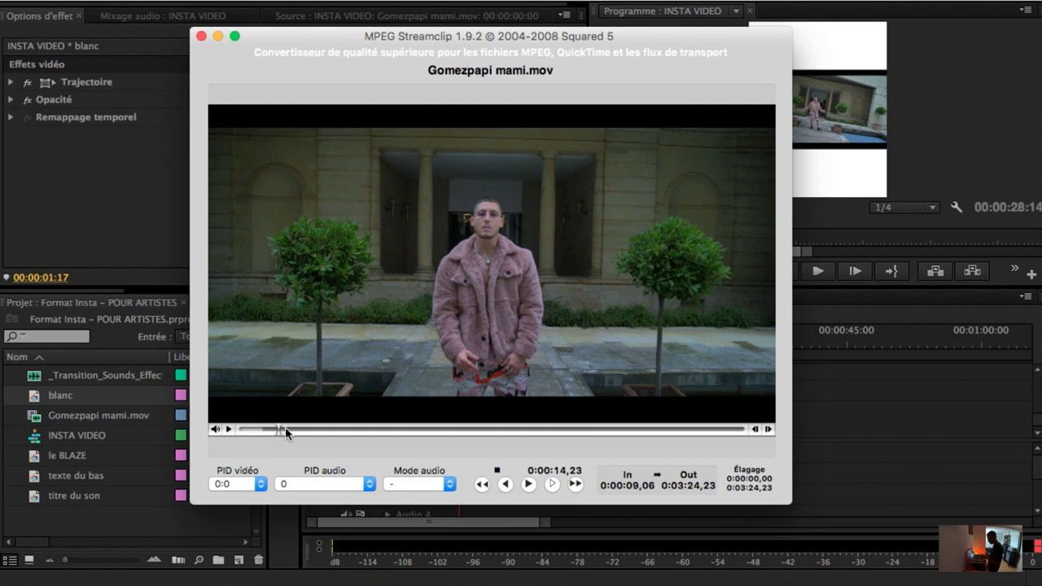
key(Right)
key(o)
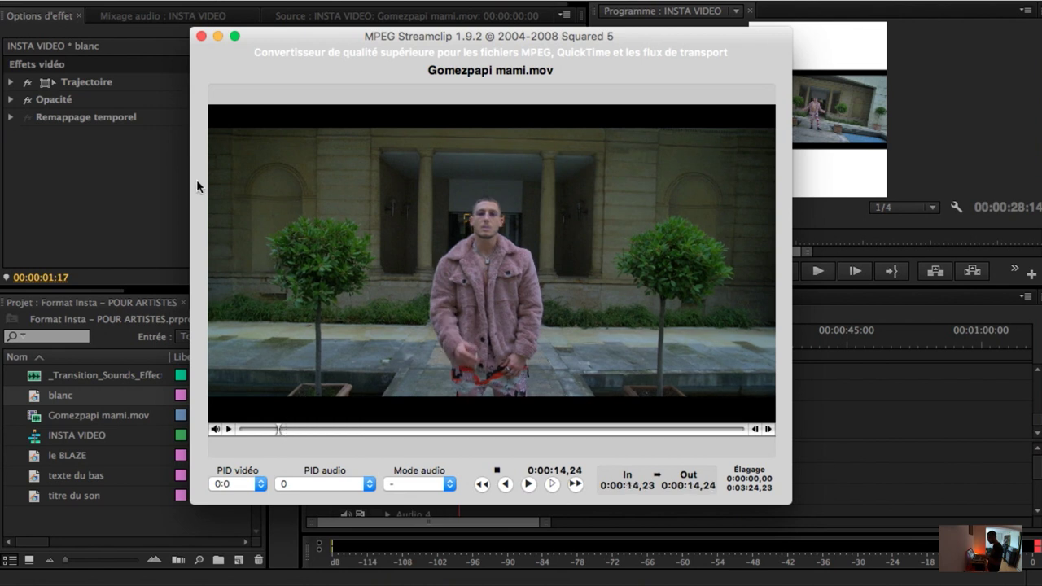
click(172, 2)
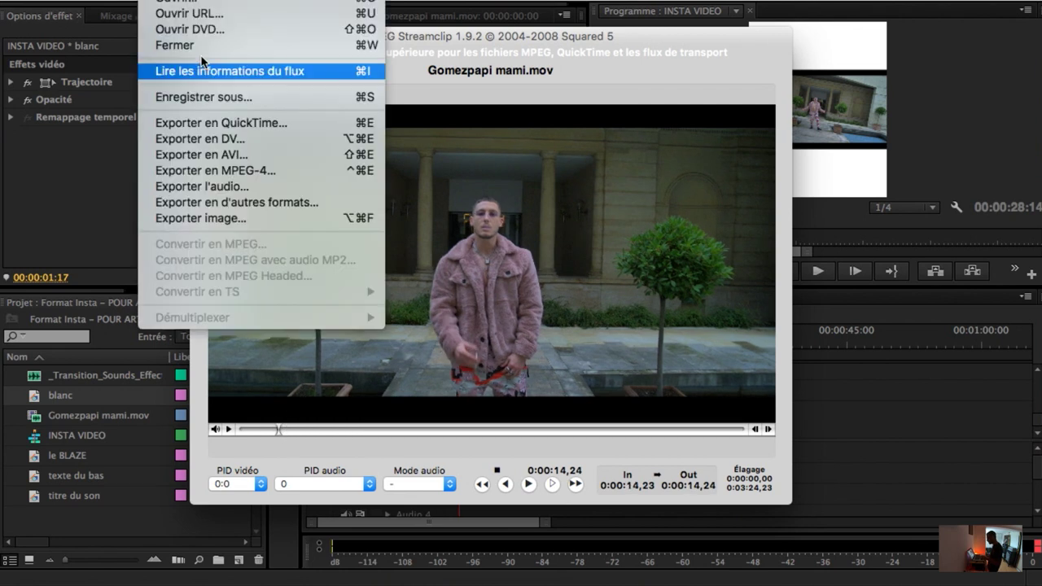
click(358, 202)
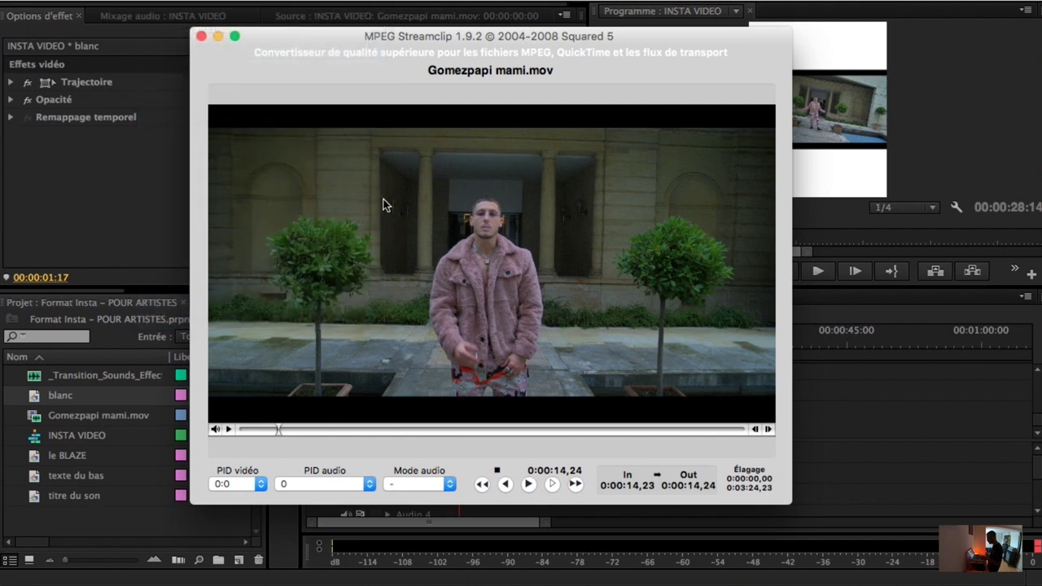
- Set the export format to Suite d'images as JPEG at Optimale quality
click(544, 71)
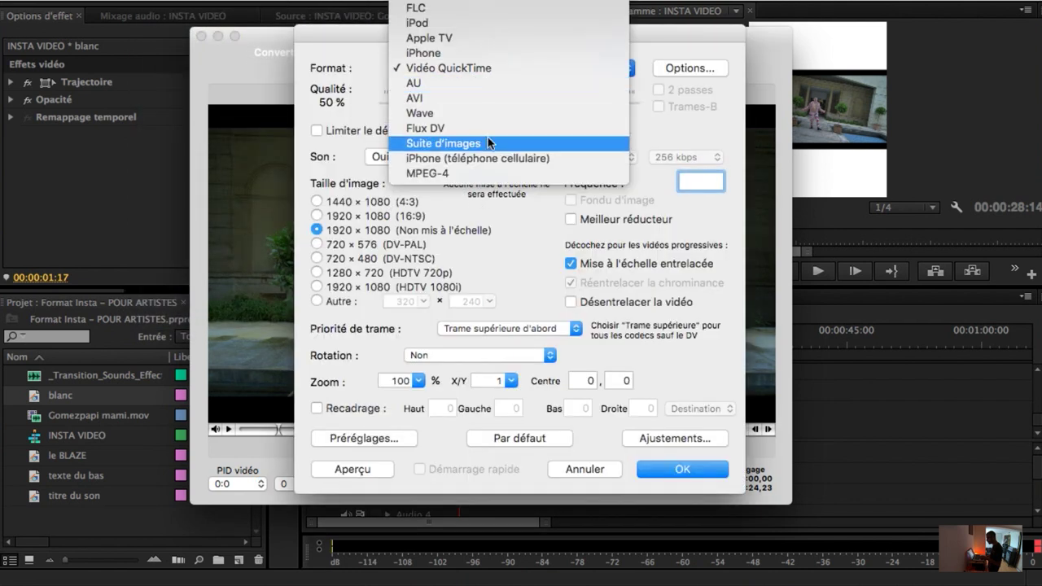
click(488, 140)
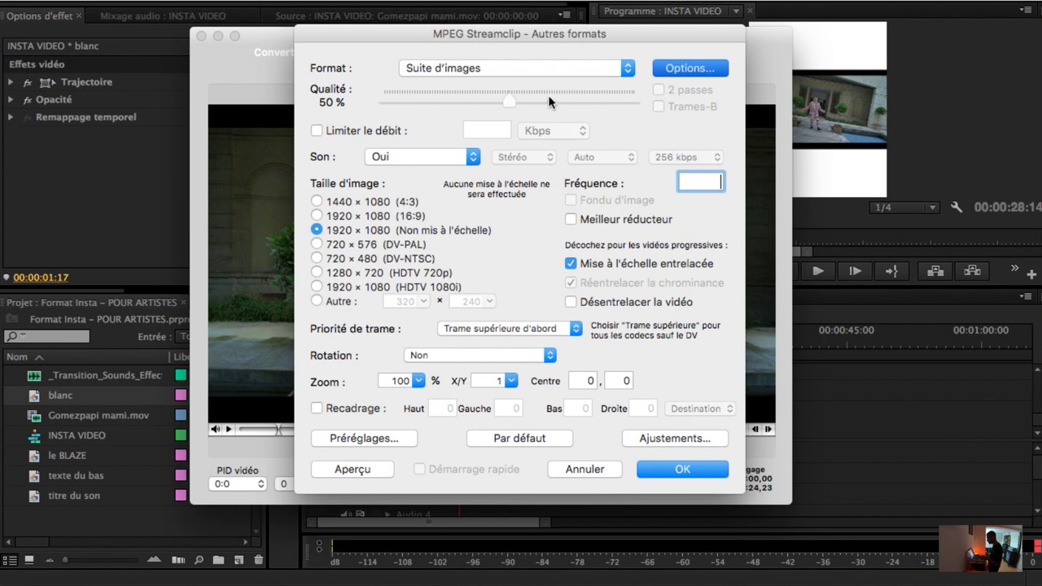
click(682, 67)
click(523, 117)
click(506, 57)
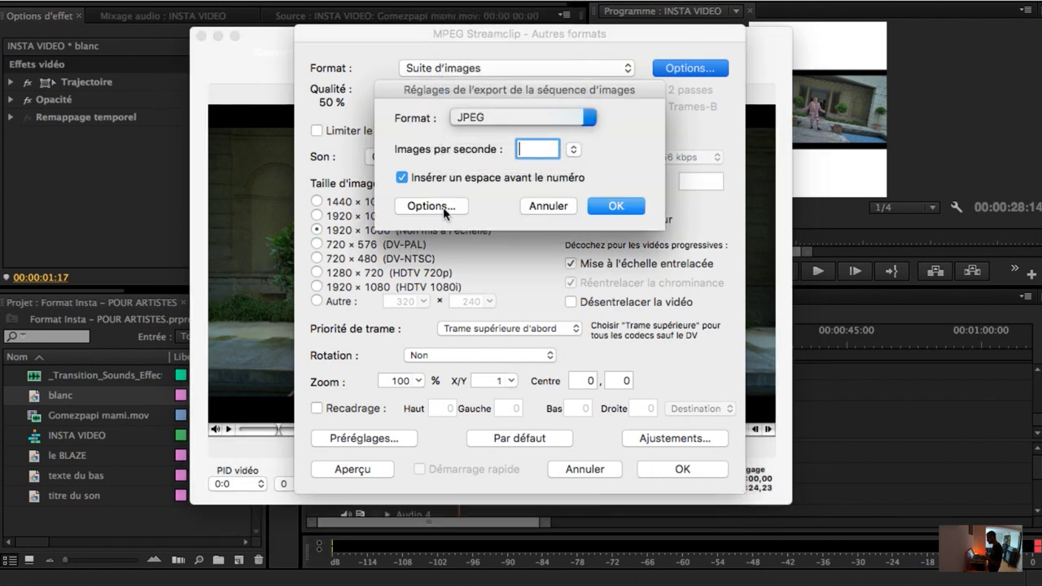
click(440, 207)
drag(540, 195, 609, 195)
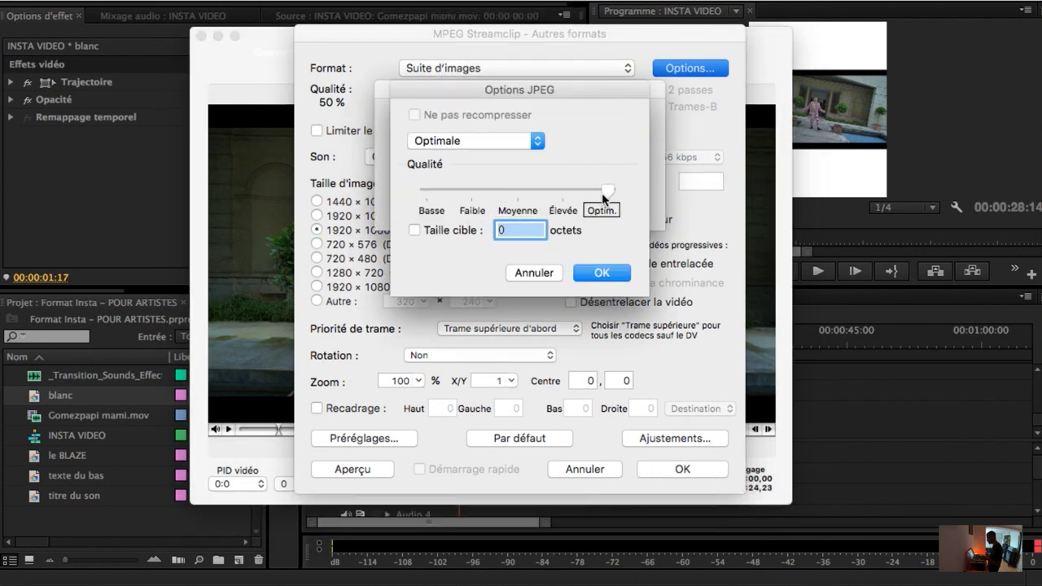
click(584, 276)
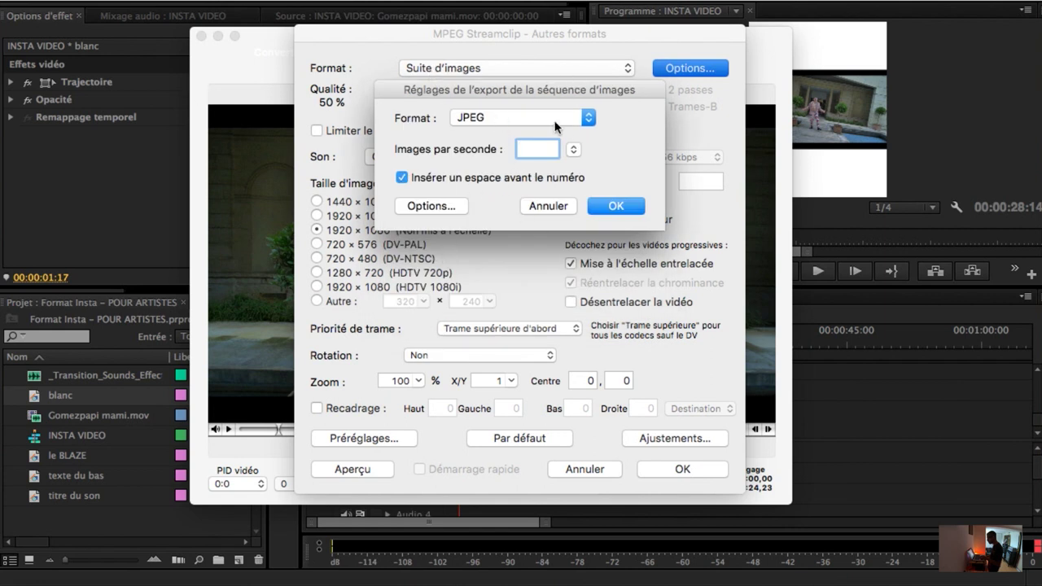
- Confirm the JPEG and export settings and save the frame as 'haut' on Bureau
click(446, 207)
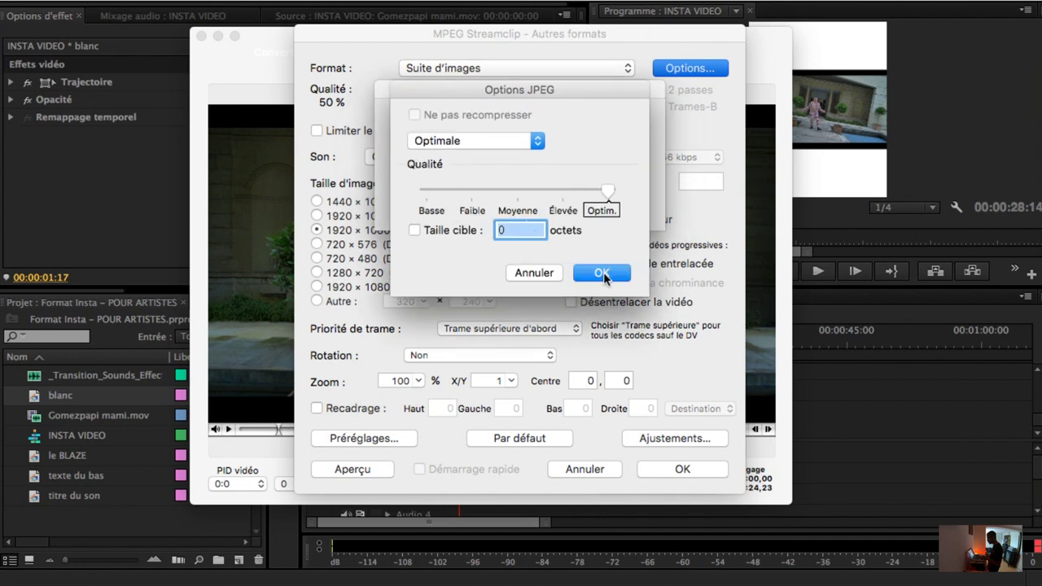
click(603, 277)
click(611, 204)
click(669, 476)
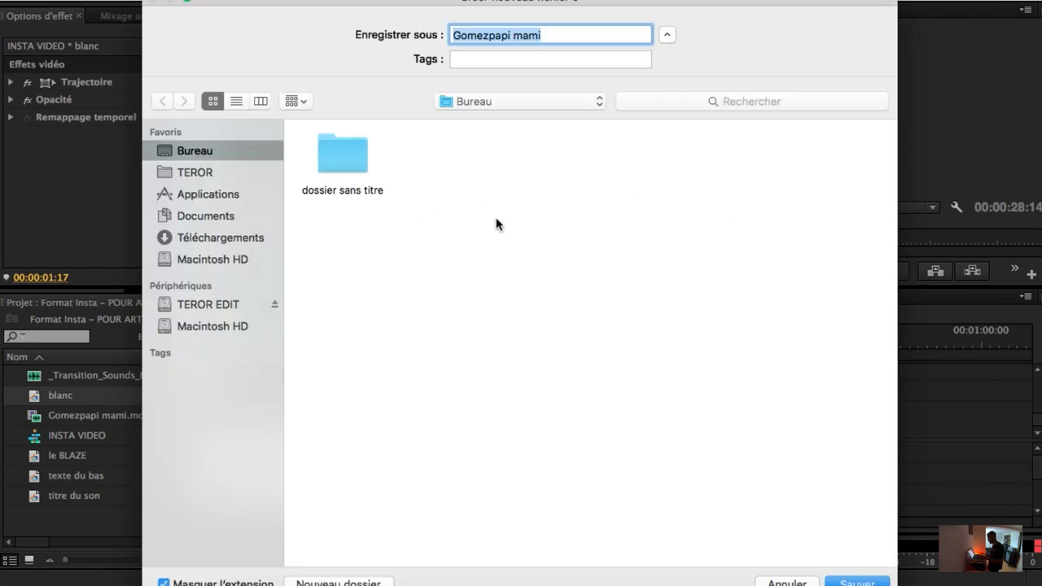
text(haut)
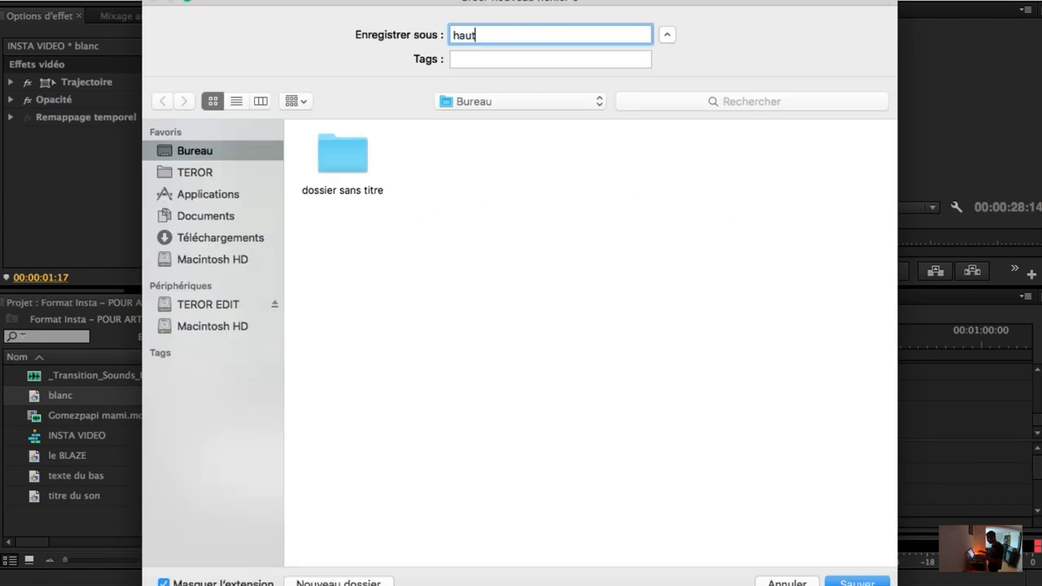
key(Return)
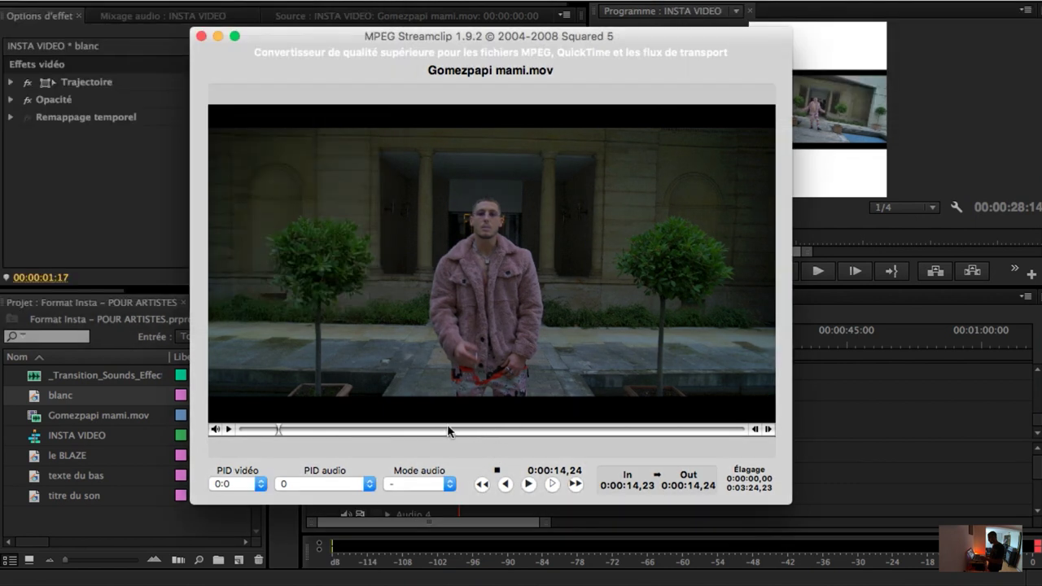
- Mark a single frame at 0:02:06,22 in Gomezpapi mami.mov
click(446, 429)
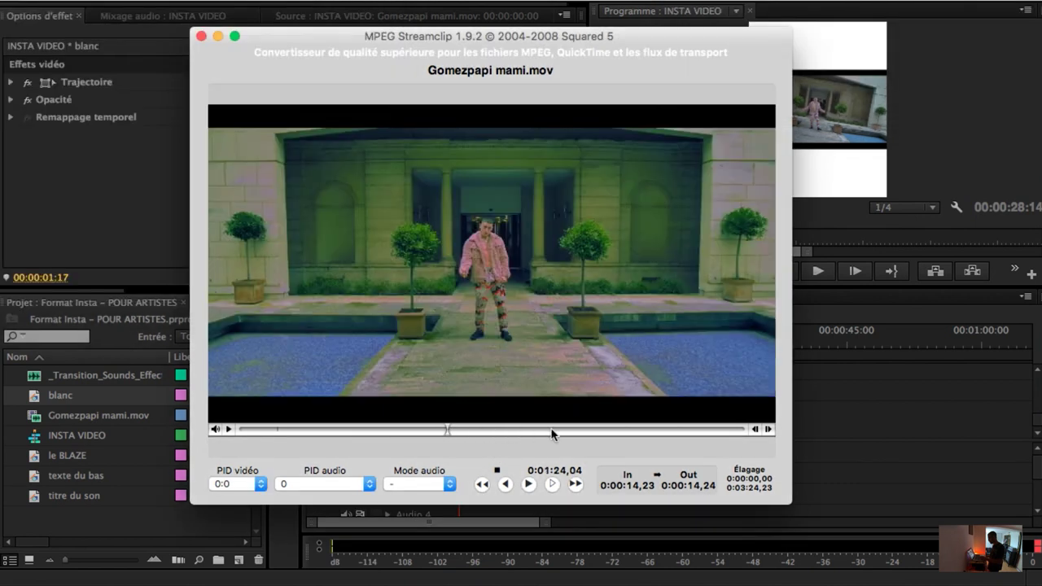
click(551, 429)
key(i)
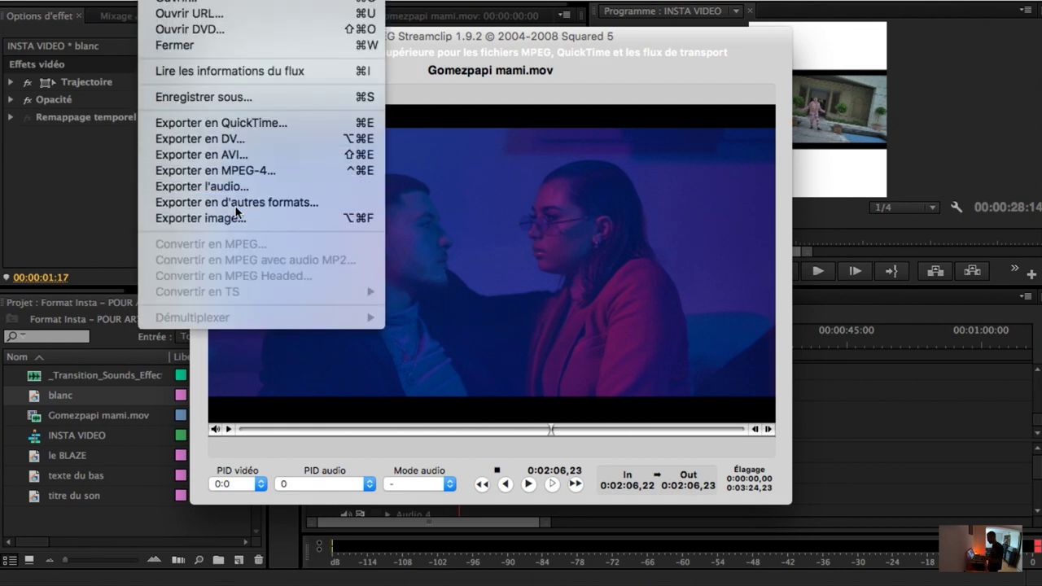
- Export that frame as image 'bas', quit Streamclip and open a new Finder window
click(236, 202)
click(697, 469)
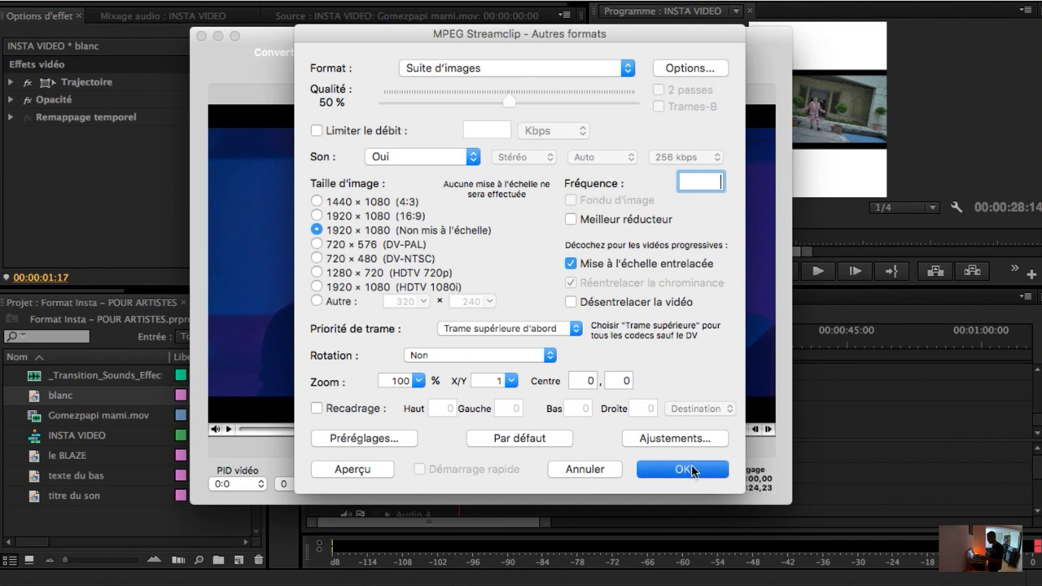
text(bas)
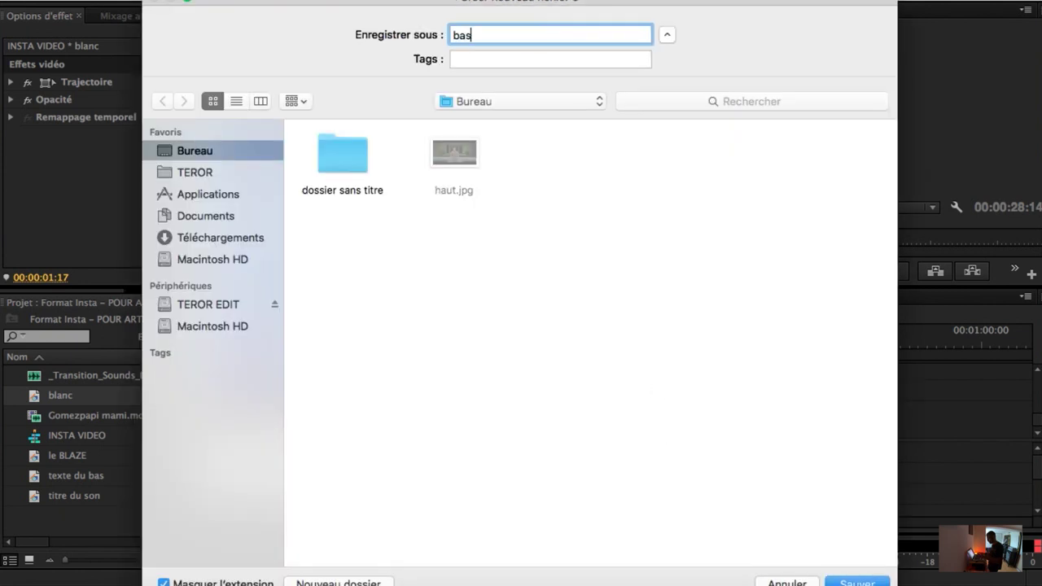
key(Return)
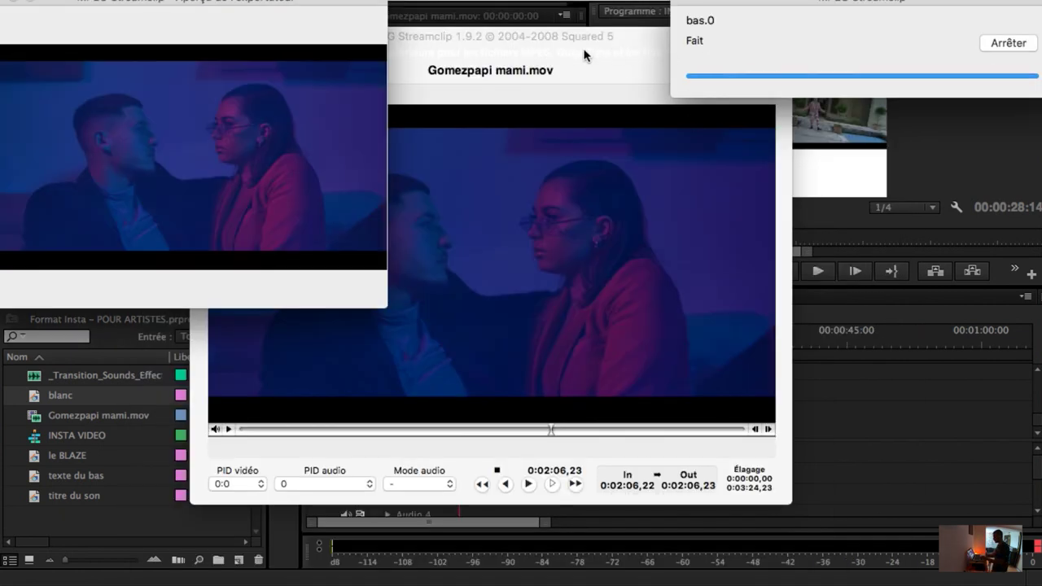
key(super+q)
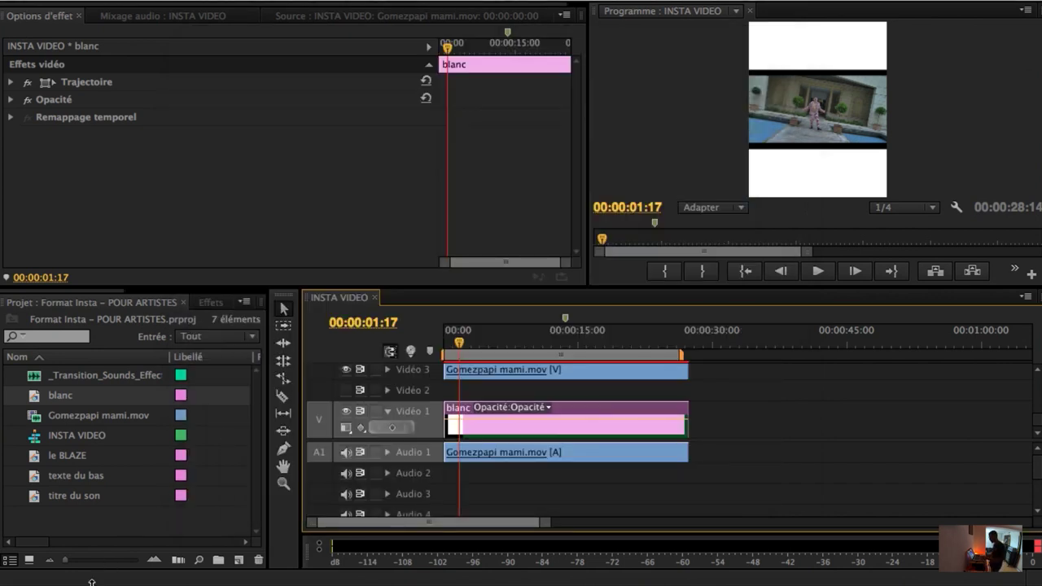
key(super+n)
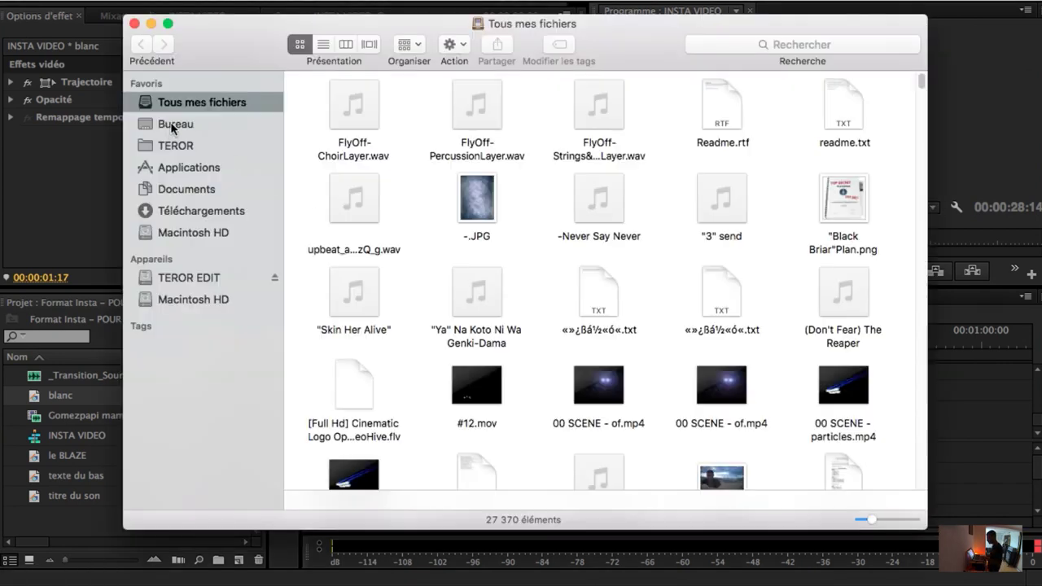
- Import haut.jpg and bas.jpg from the Bureau folder into the Project panel, close Finder, then select haut.jpg
click(176, 126)
click(583, 124)
super+click(339, 128)
drag(339, 128, 78, 533)
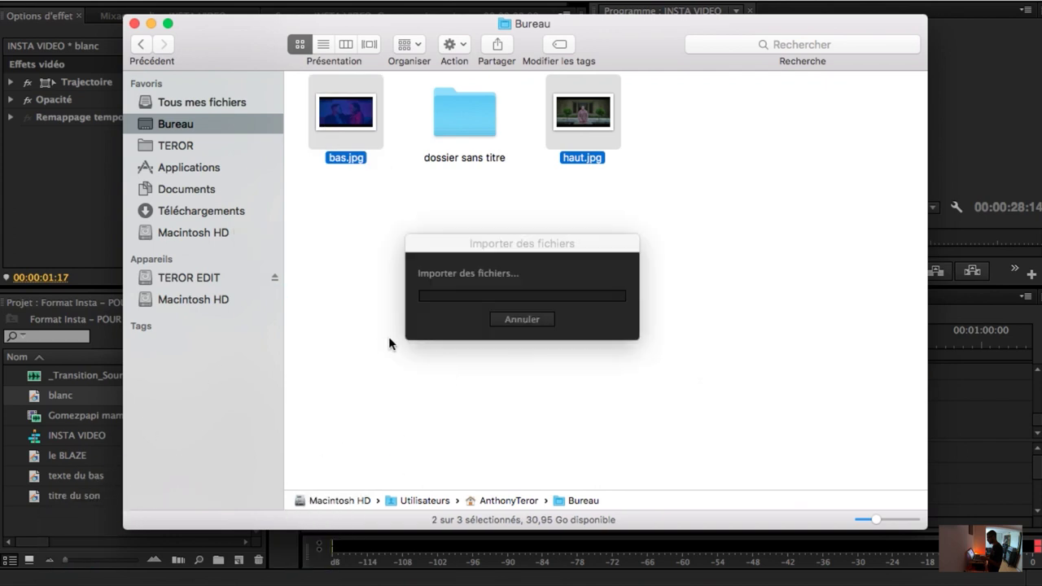
click(134, 23)
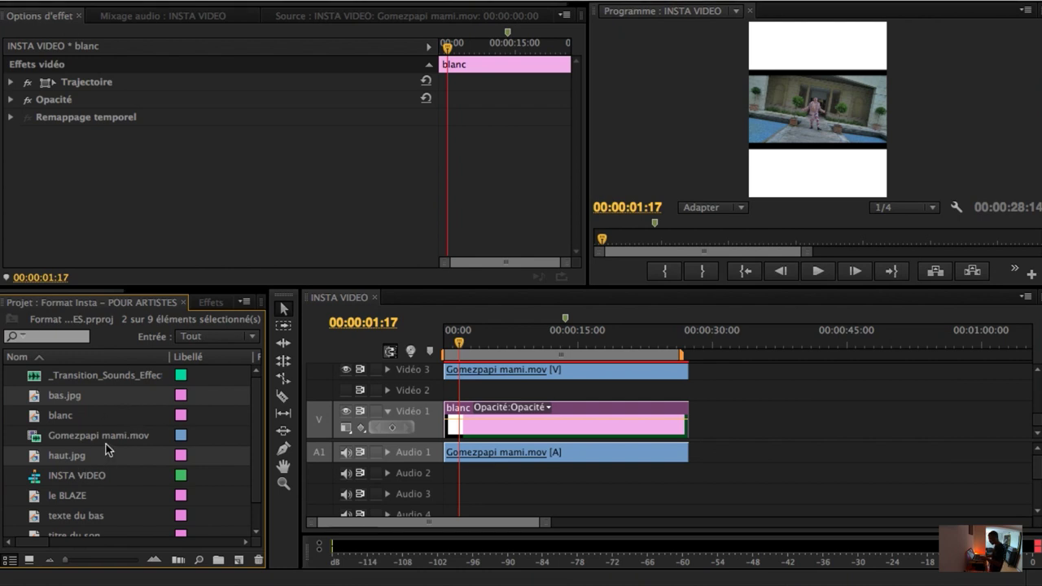
key(ctrl+shift+a)
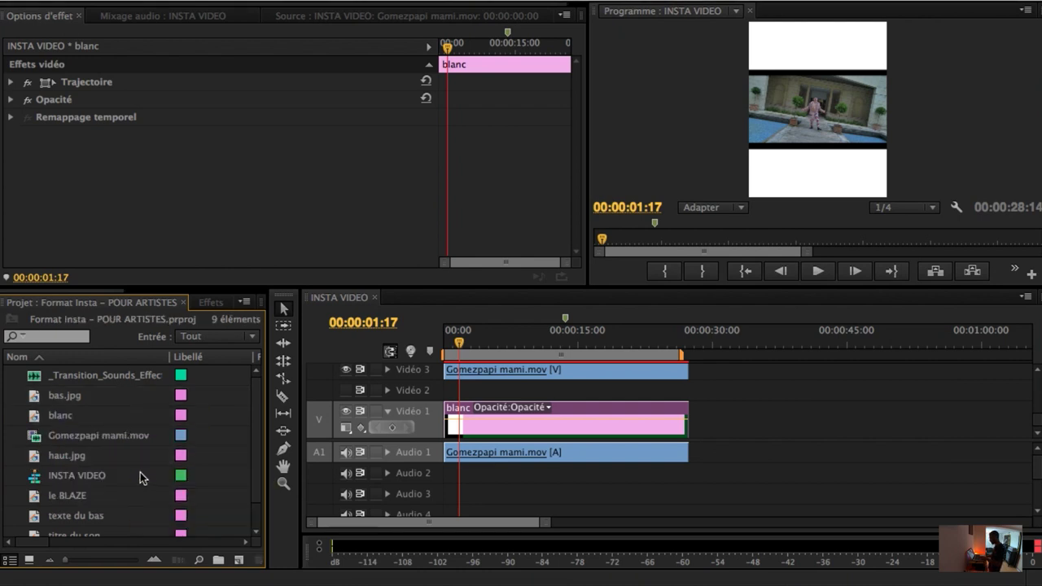
click(39, 460)
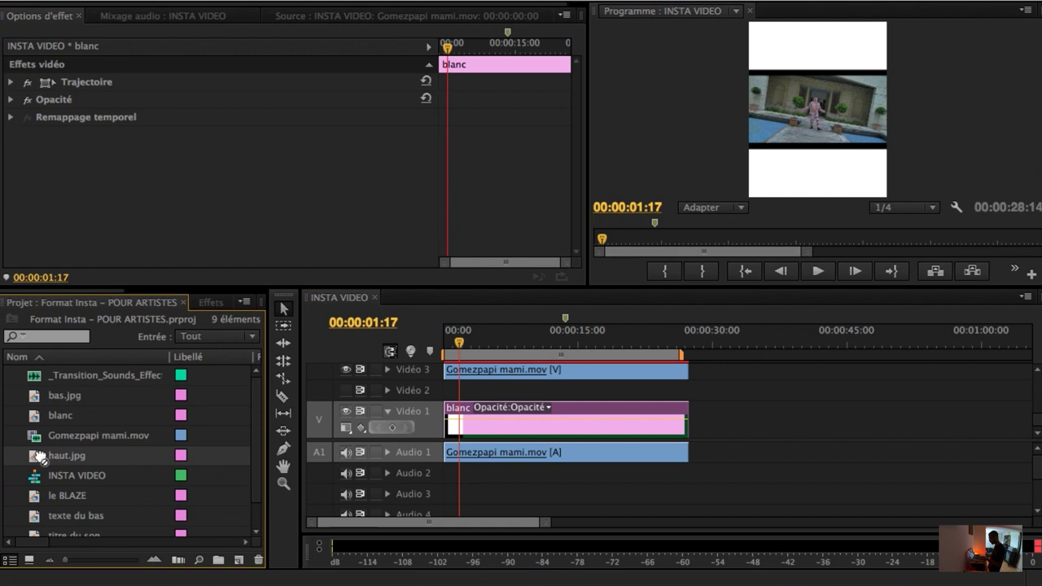
- Delete the blanc clip and put haut.jpg on Vidéo 2, moved up to the top of the frame
click(469, 409)
key(Delete)
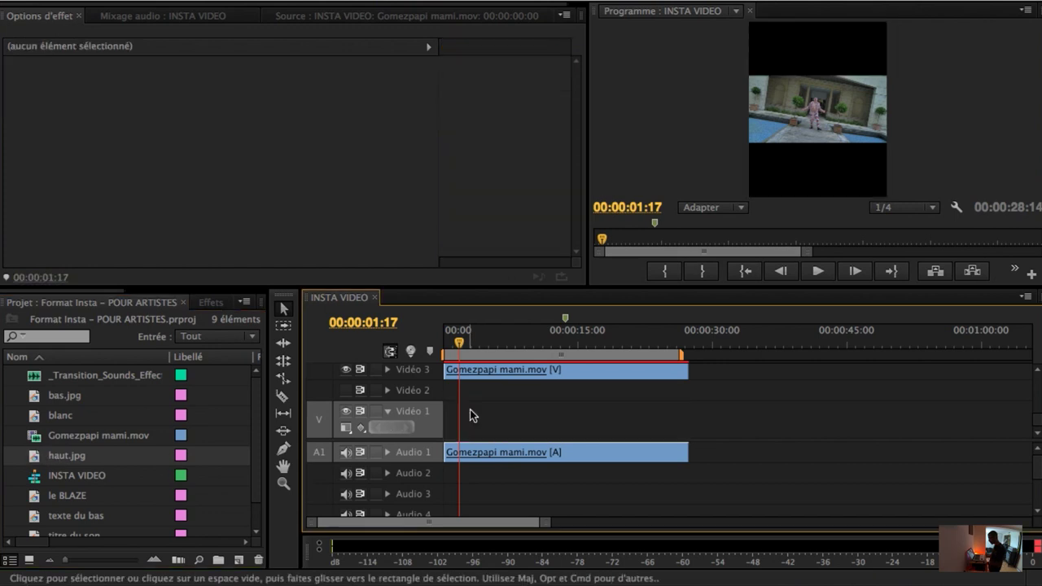
mouse_move(30, 461)
mouse_down()
mouse_move(431, 390)
mouse_move(676, 391)
mouse_up()
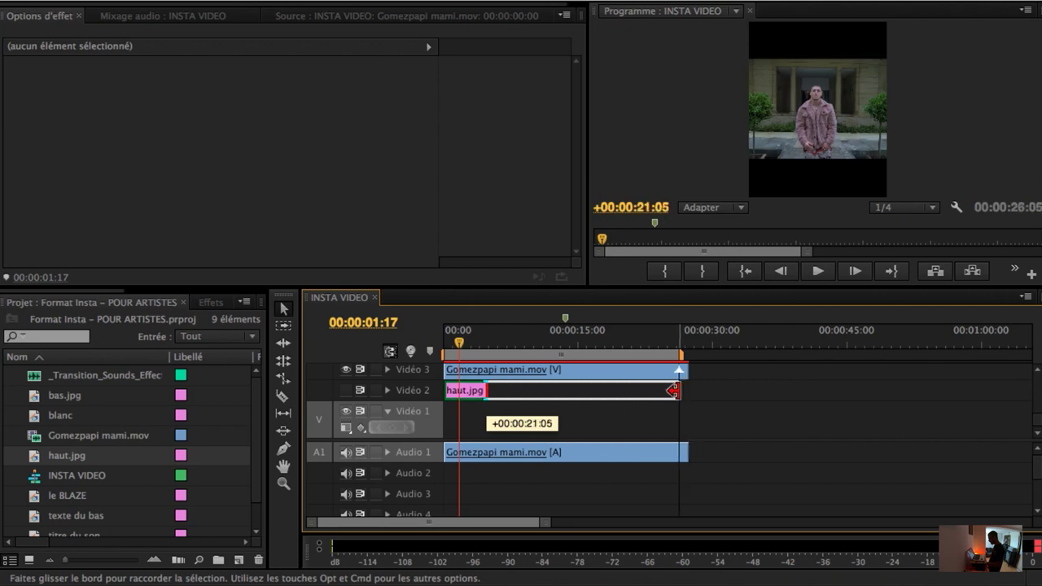
scroll(495, 394, up, 1)
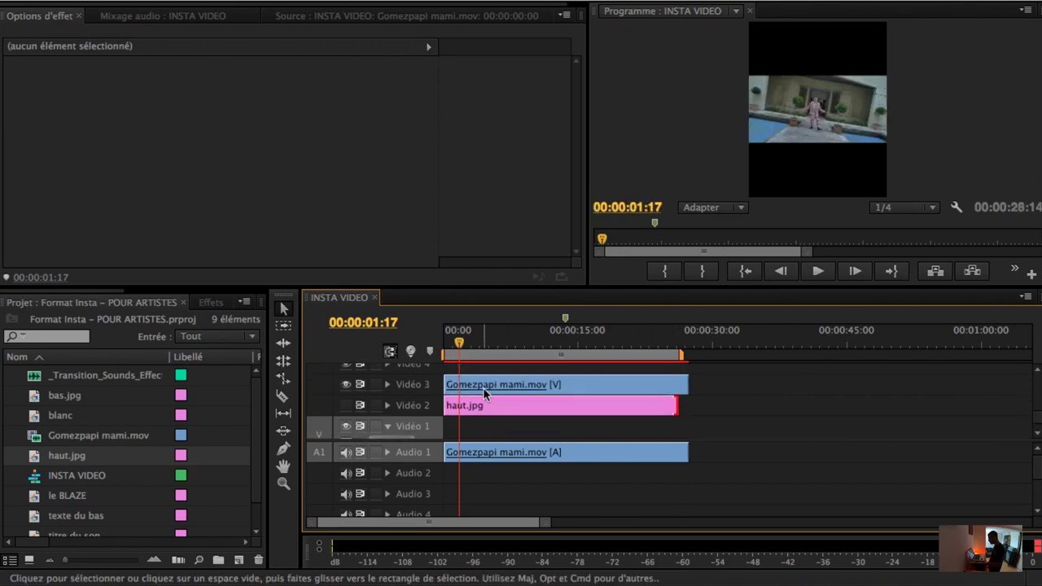
click(483, 407)
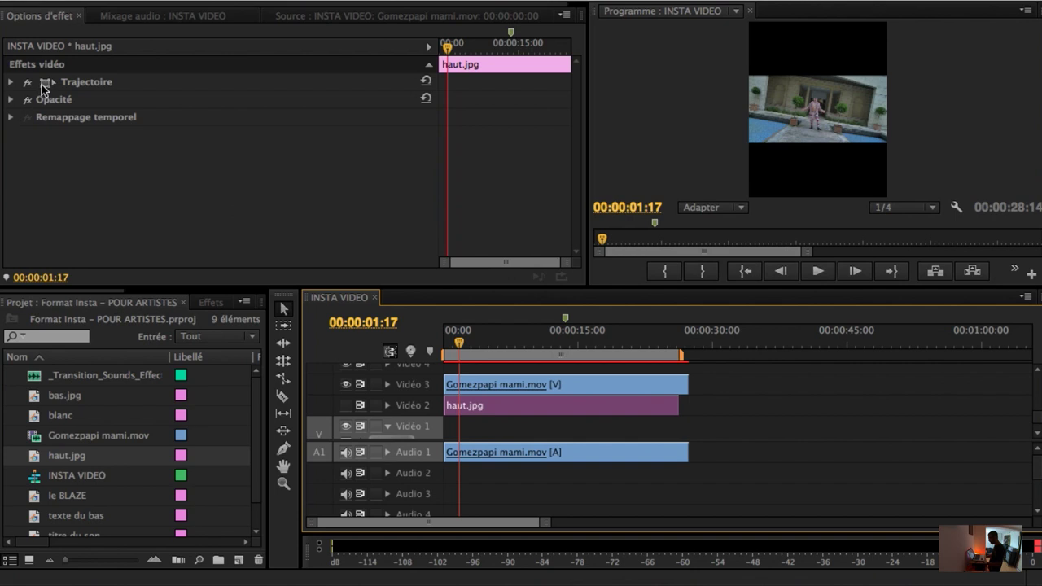
click(44, 82)
drag(872, 140, 867, 73)
click(347, 405)
click(969, 159)
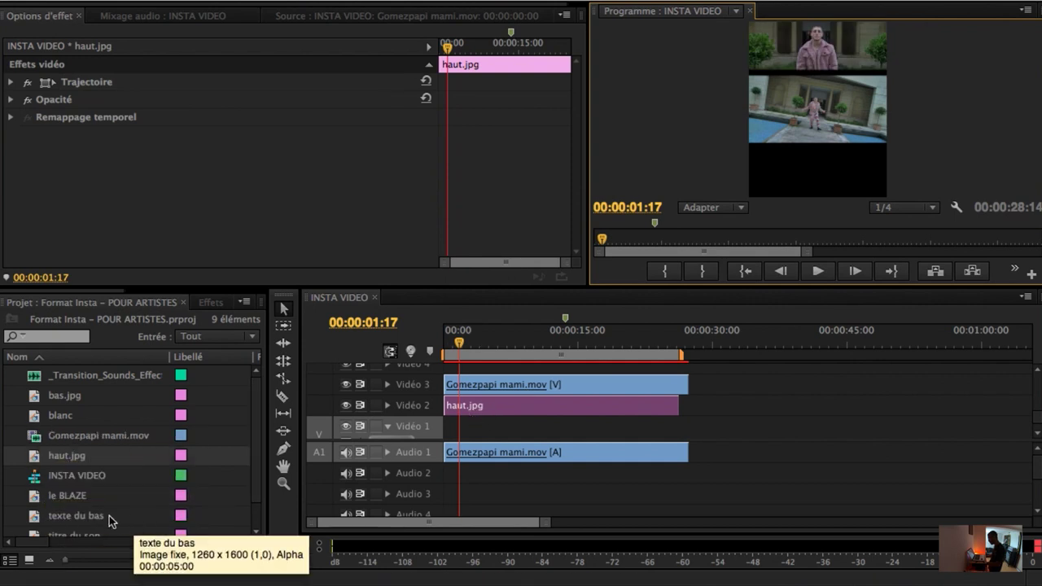
- Put bas.jpg on Vidéo 1 at full video length, moved down to fill the frame's bottom, and maximise the preview
mouse_move(45, 398)
mouse_down()
mouse_move(450, 429)
mouse_move(678, 422)
mouse_up()
click(510, 423)
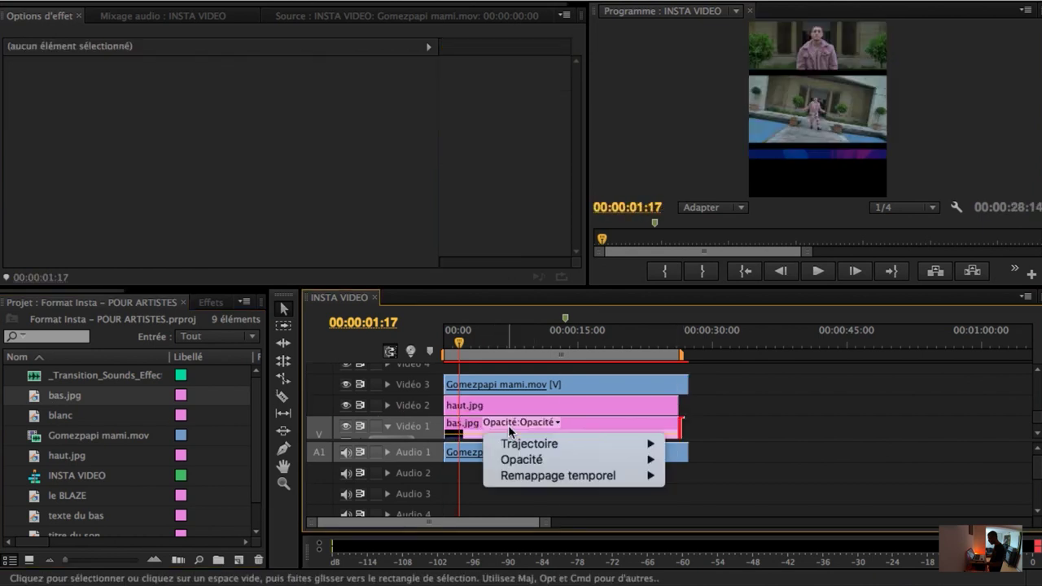
click(468, 430)
click(471, 431)
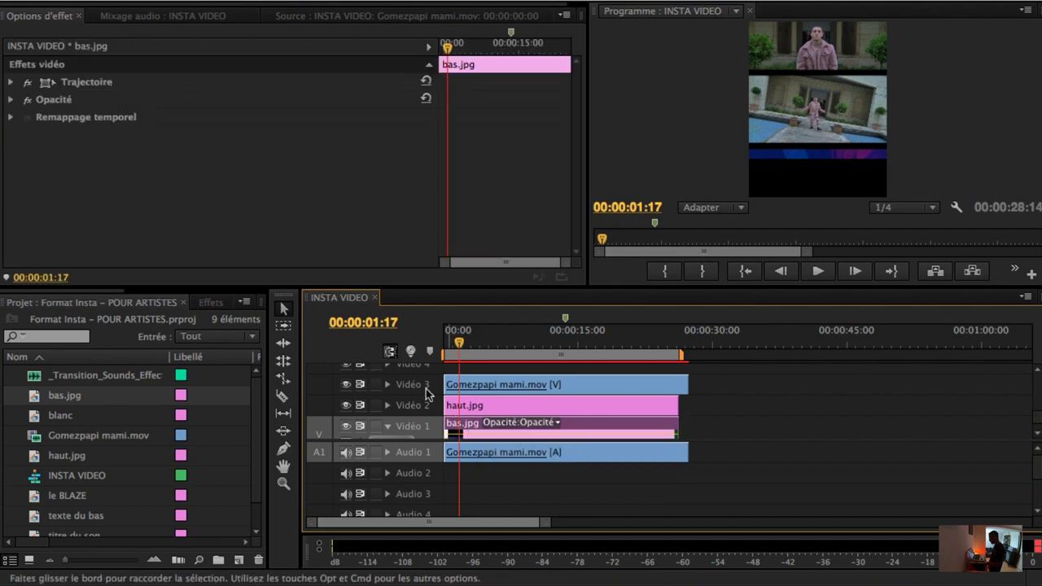
click(49, 82)
click(879, 152)
drag(879, 152, 879, 182)
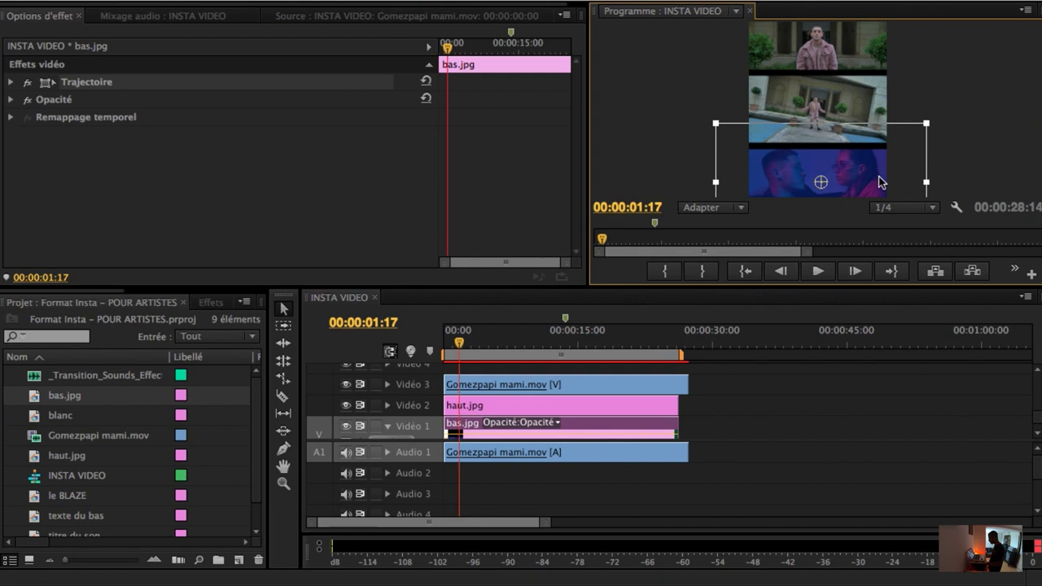
click(982, 143)
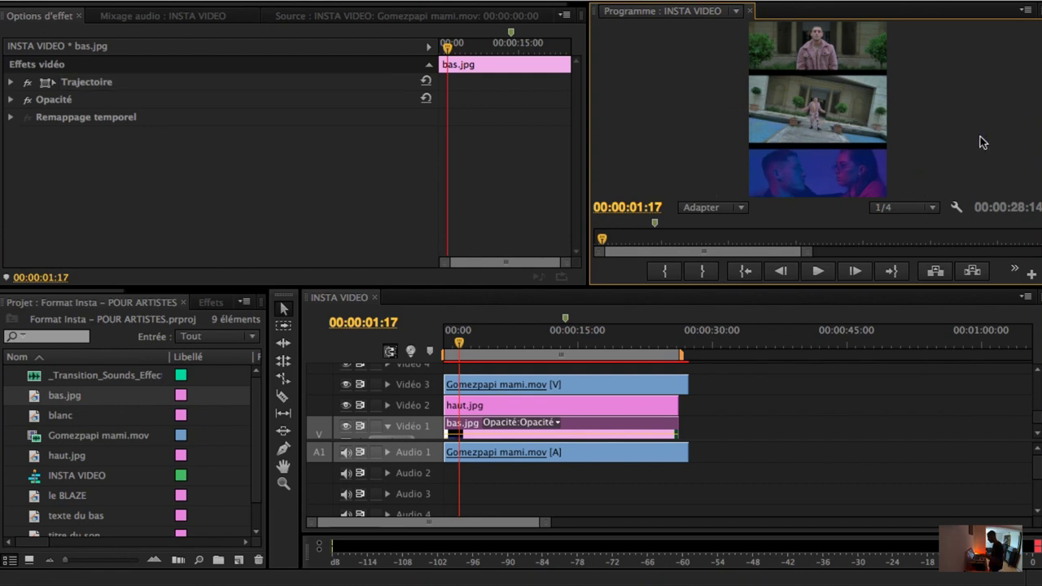
key(grave)
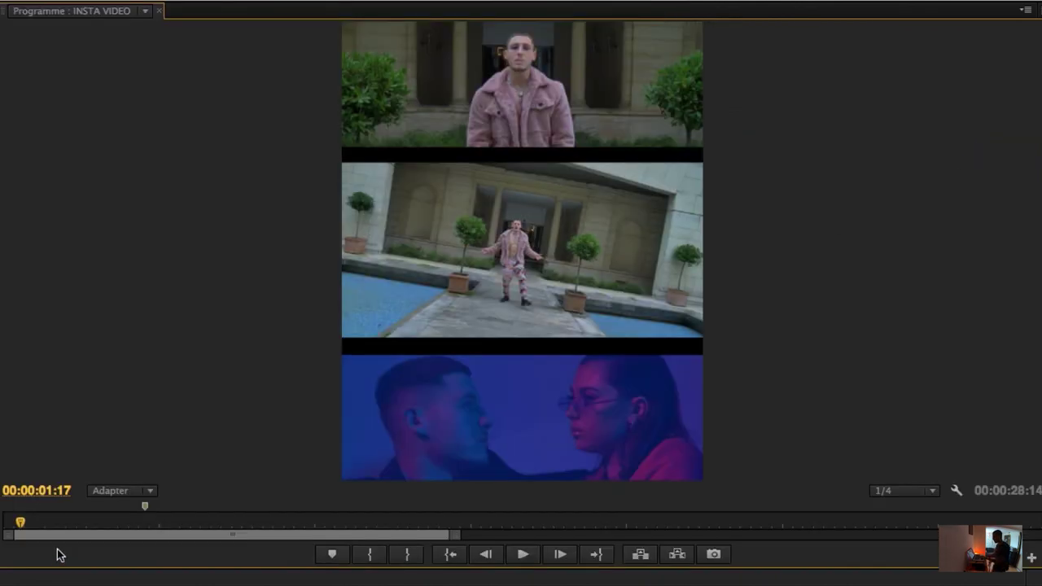
- Play back the stacked layout in the maximised monitor, restore the panels, and move the playhead to 00:00:02:22
click(22, 523)
drag(22, 525, 32, 527)
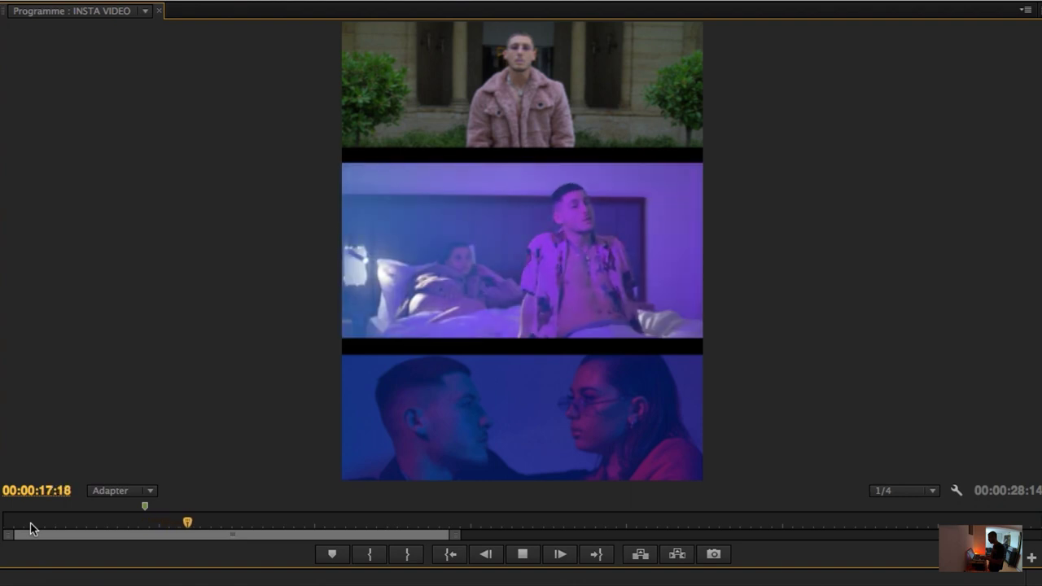
key(space)
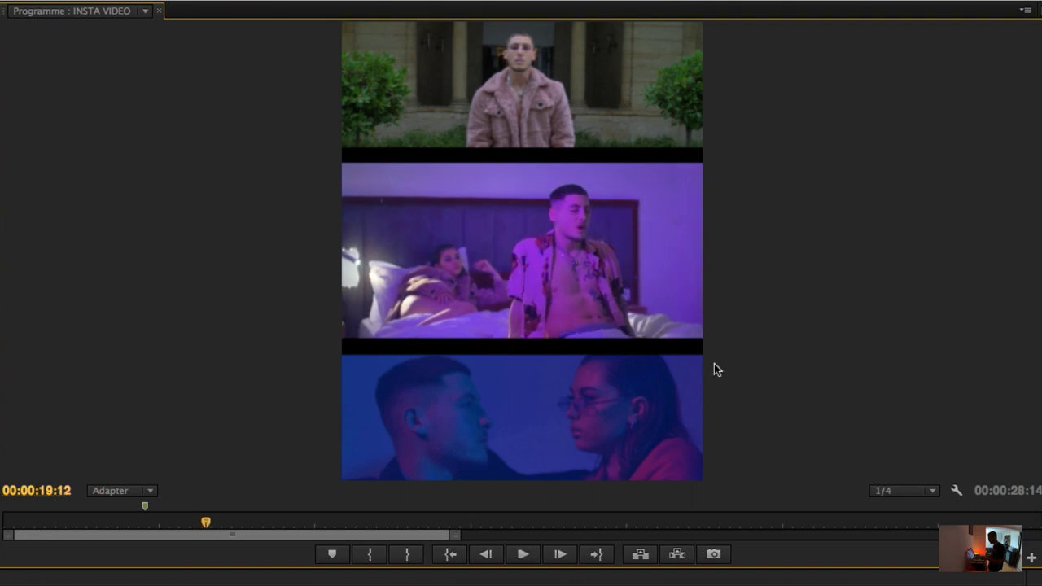
key(grave)
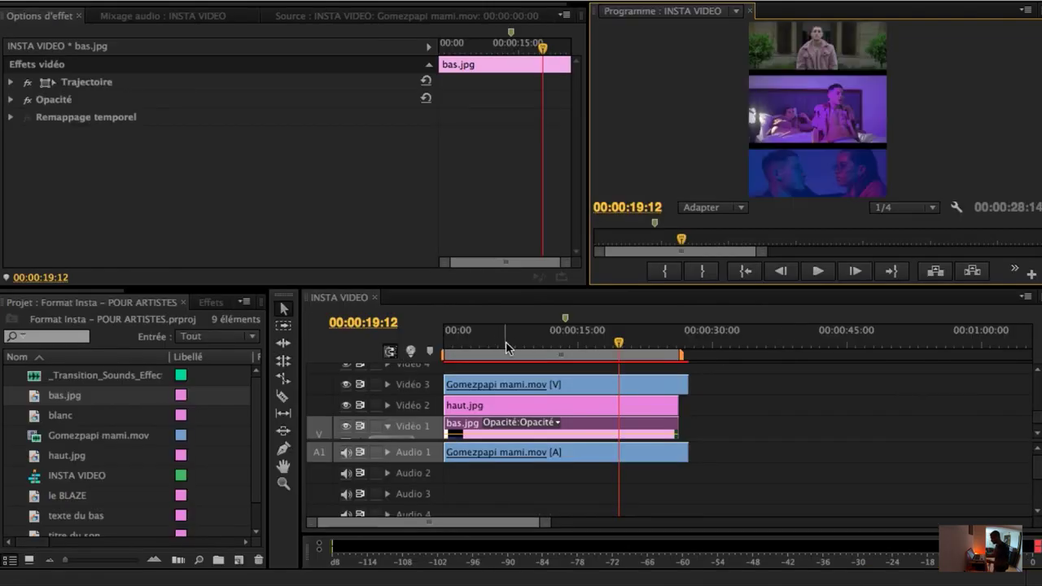
click(470, 345)
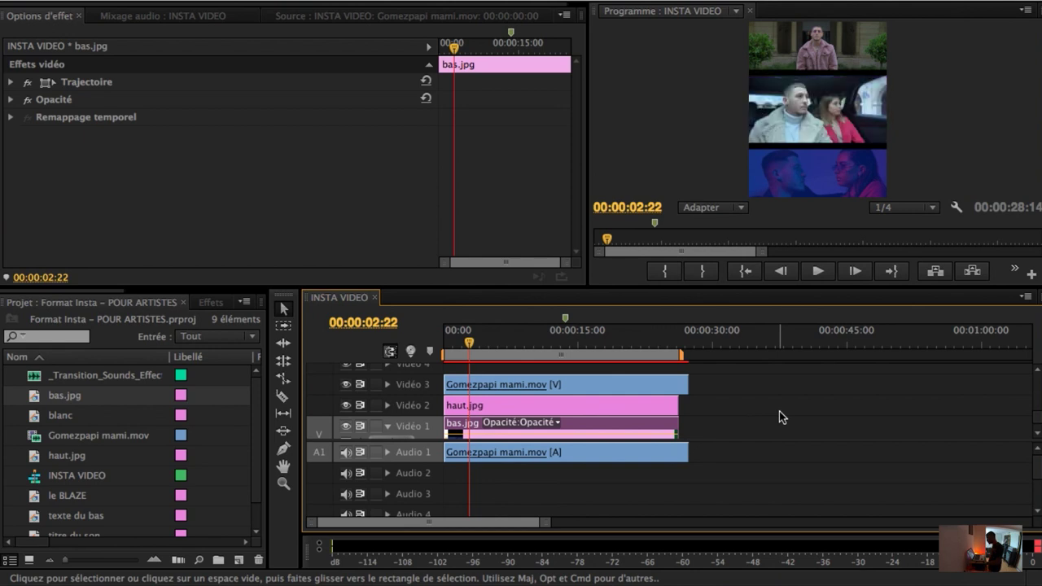
- Return to 00:00:01:17, show Vidéo 7, and move the LE BLAZE title to the top-left at 246,9, 743,8
click(460, 345)
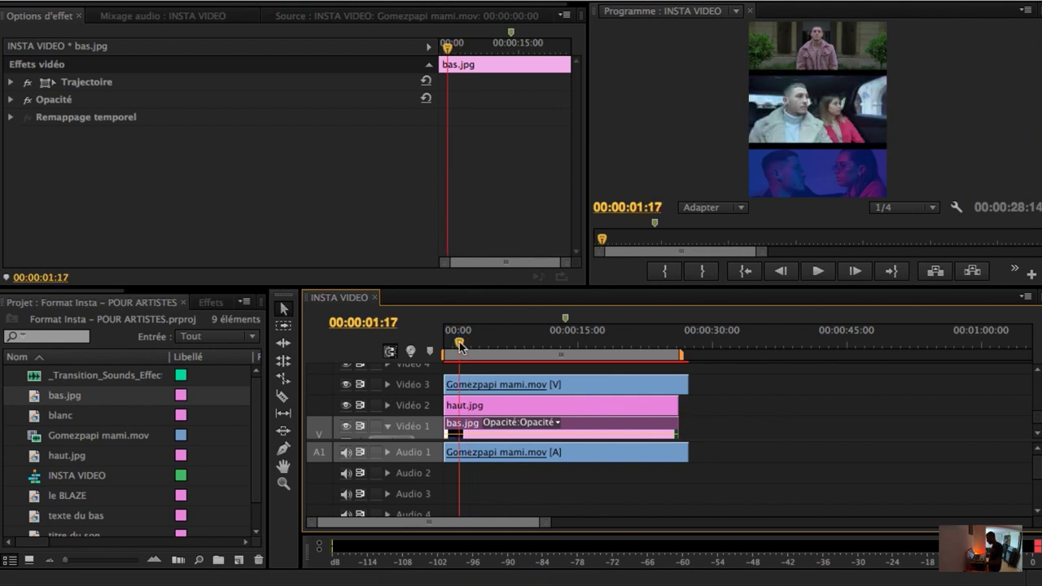
scroll(646, 407, up, 2)
scroll(644, 406, up, 2)
scroll(594, 405, up, 1)
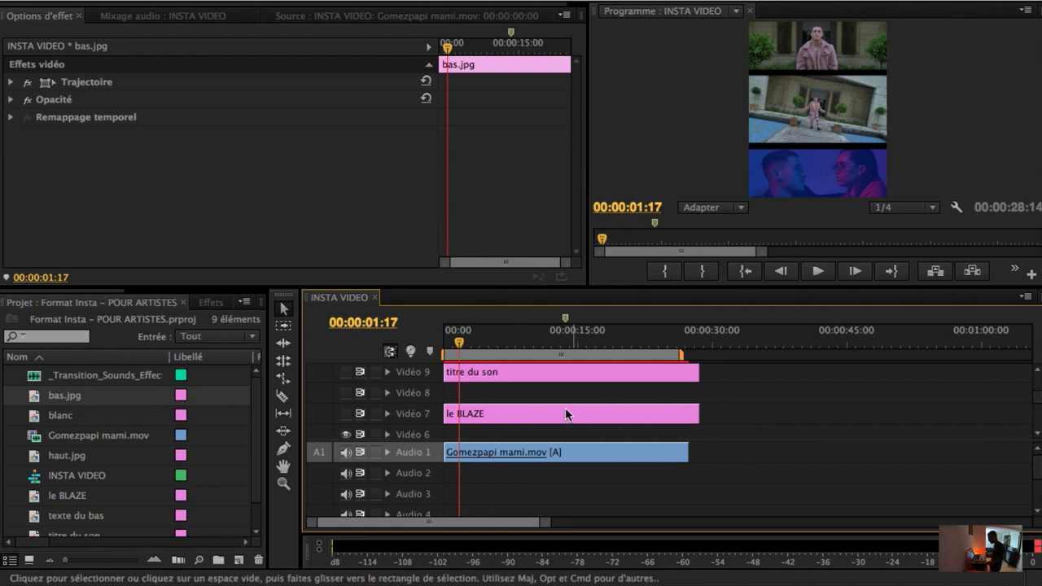
click(464, 416)
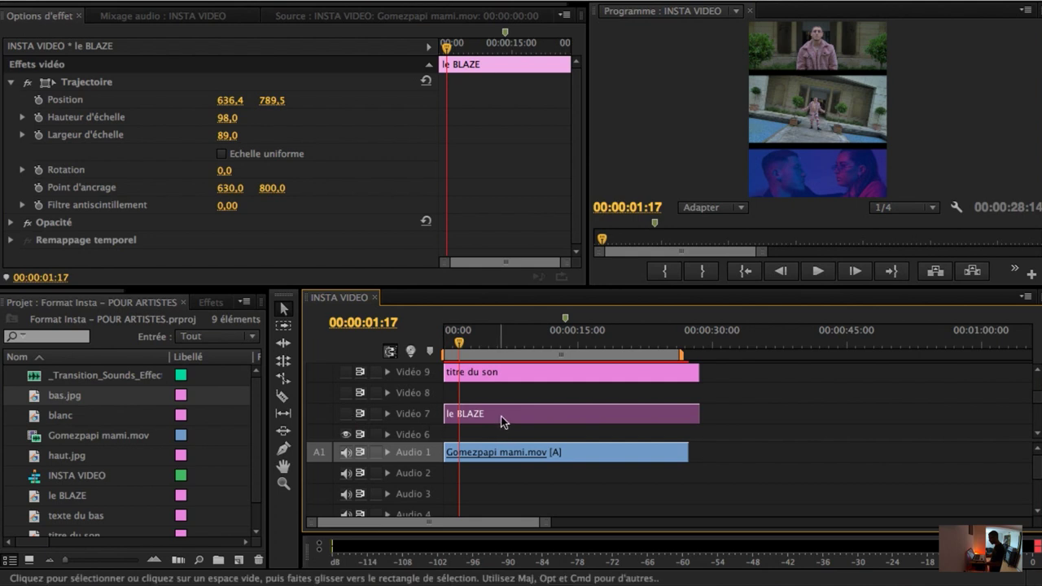
click(346, 415)
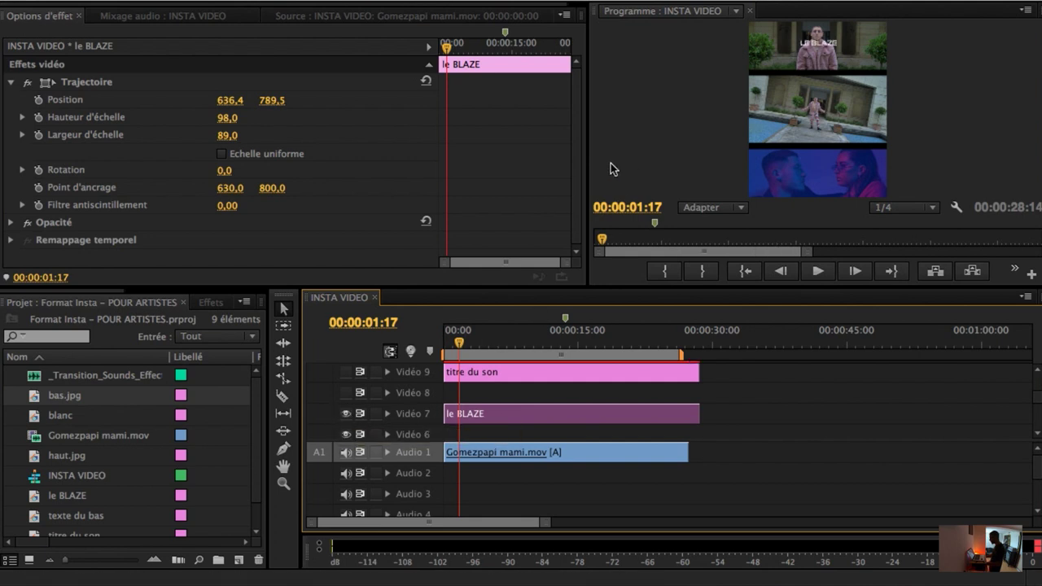
click(46, 83)
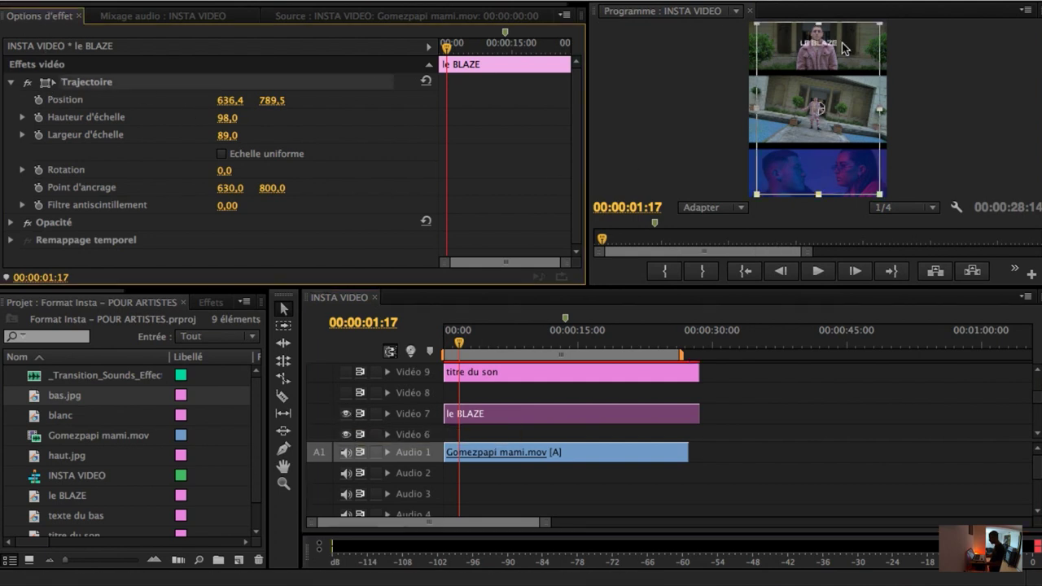
mouse_move(840, 45)
mouse_down()
mouse_move(871, 46)
mouse_move(792, 44)
mouse_up()
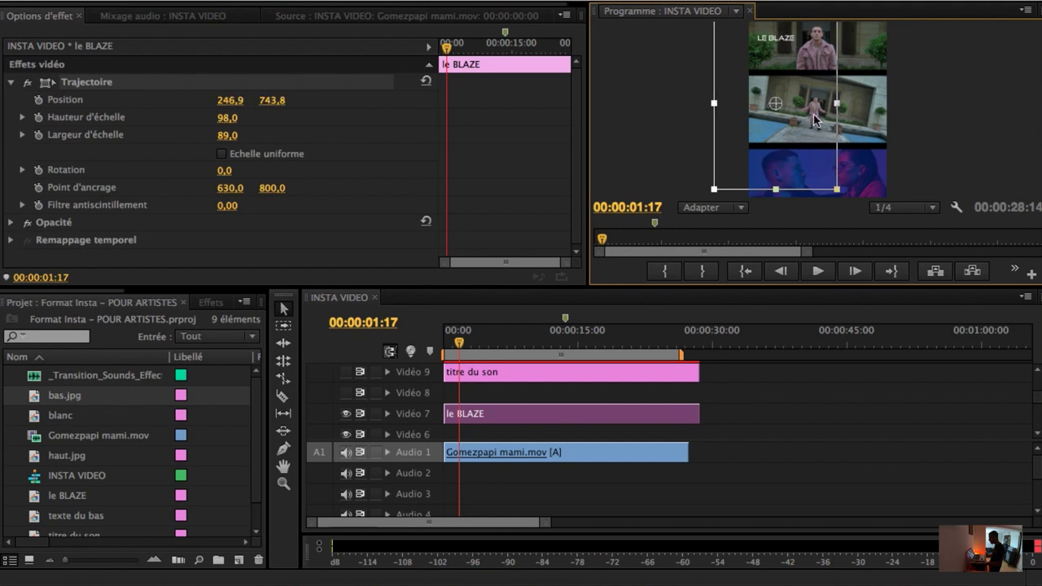
scroll(521, 396, up, 1)
scroll(518, 394, up, 1)
- Select the texte du bas clip on Vidéo 11 to view its motion settings: position 668, 801, scale 167
scroll(514, 394, up, 1)
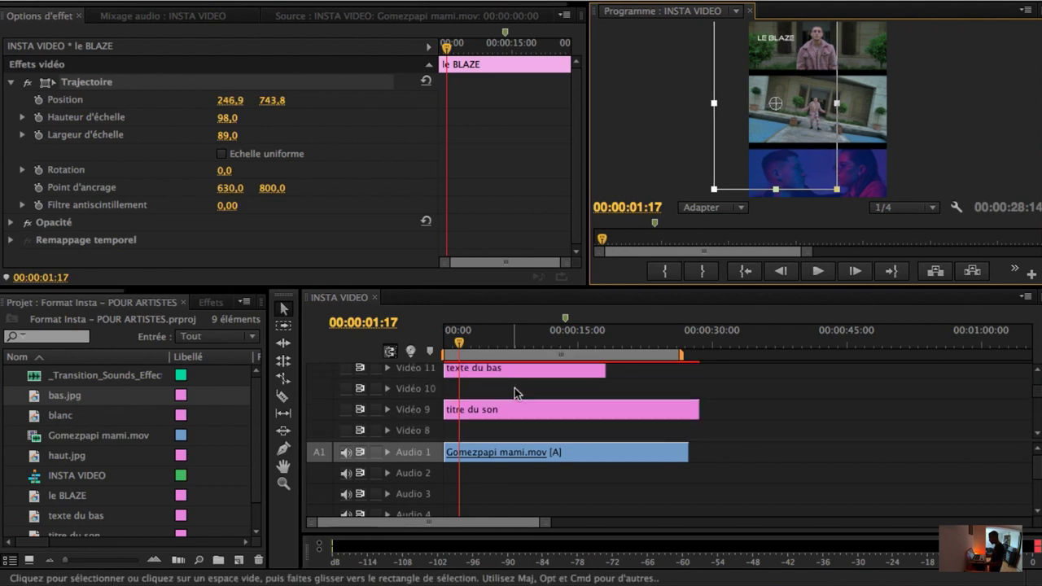
click(487, 371)
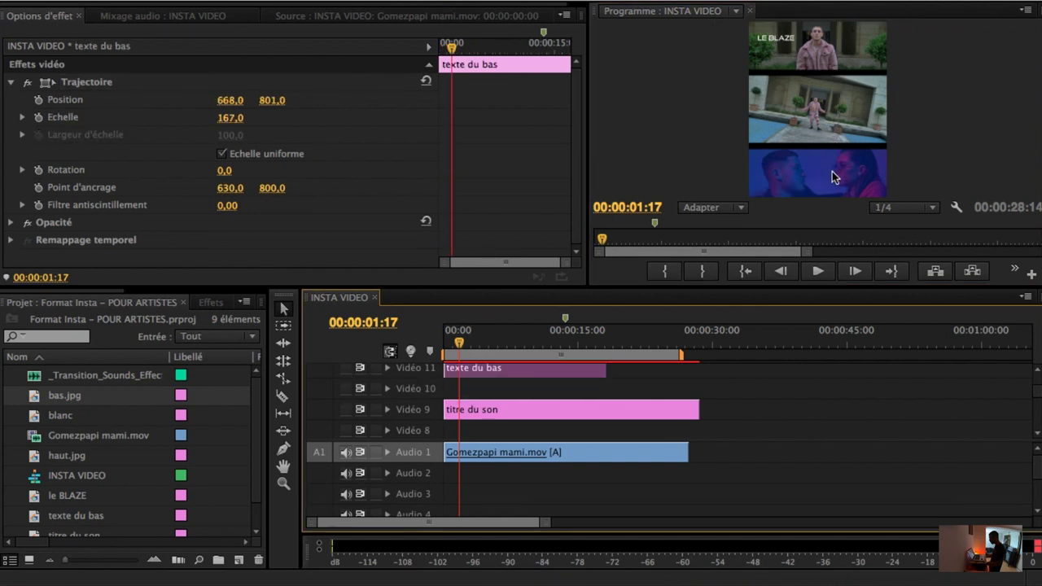
scroll(500, 375, up, 1)
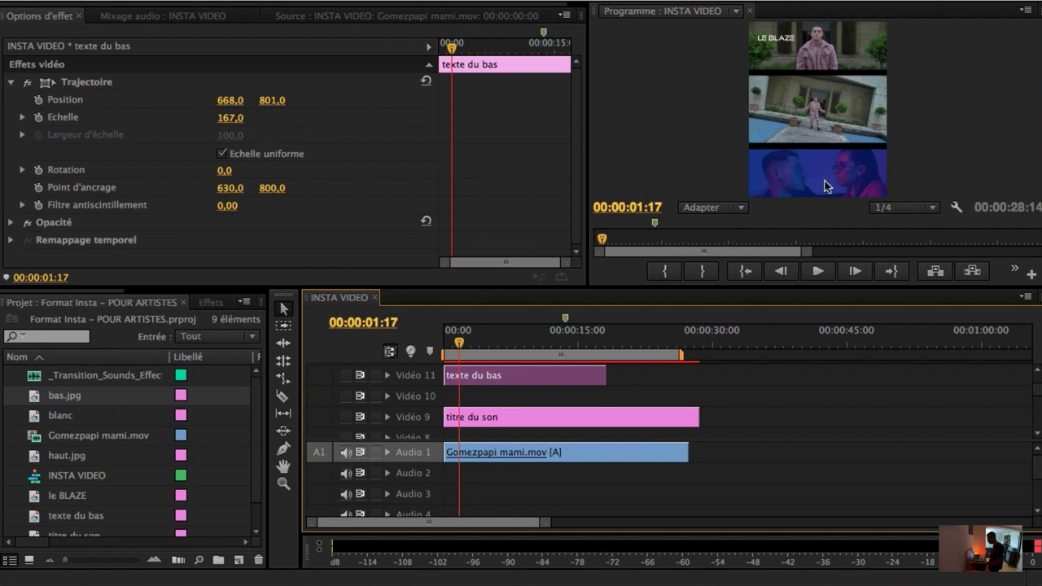
scroll(397, 410, down, 1)
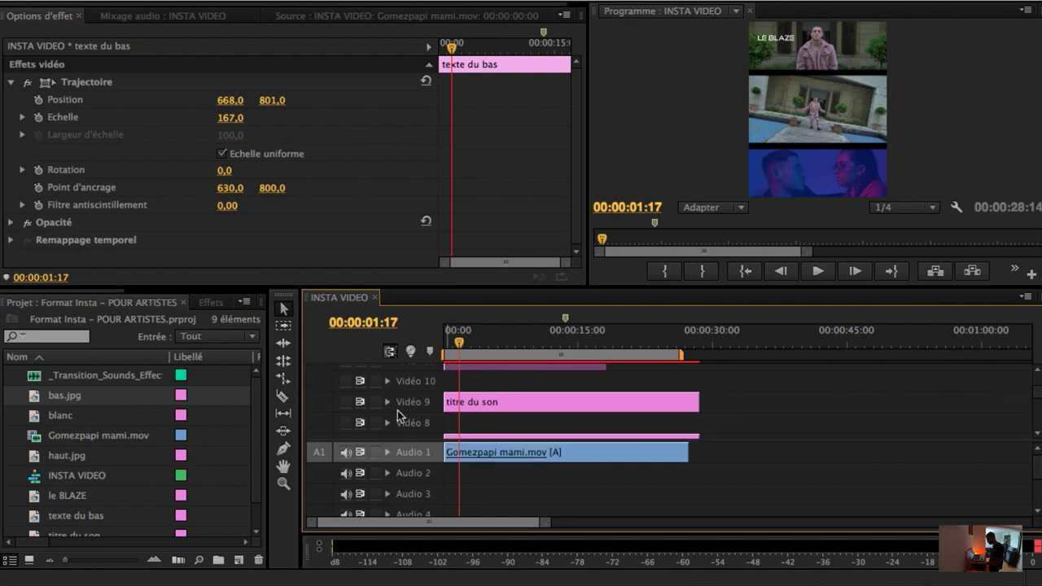
- Show Vidéo 9 and place the TITRE DU SON title top-right of the upper image at scale 71,8
click(346, 402)
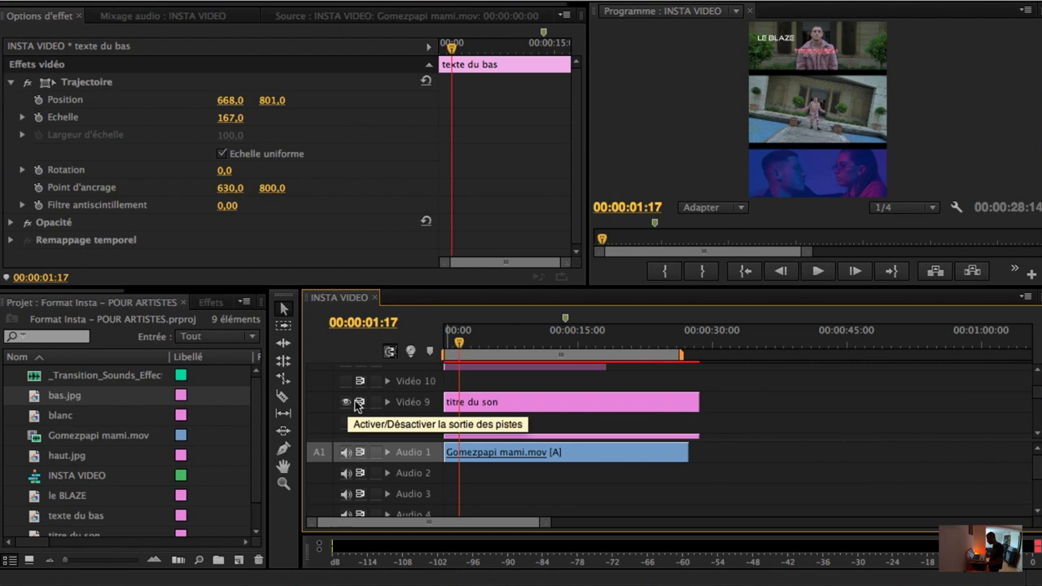
click(521, 411)
click(42, 85)
drag(825, 55, 871, 43)
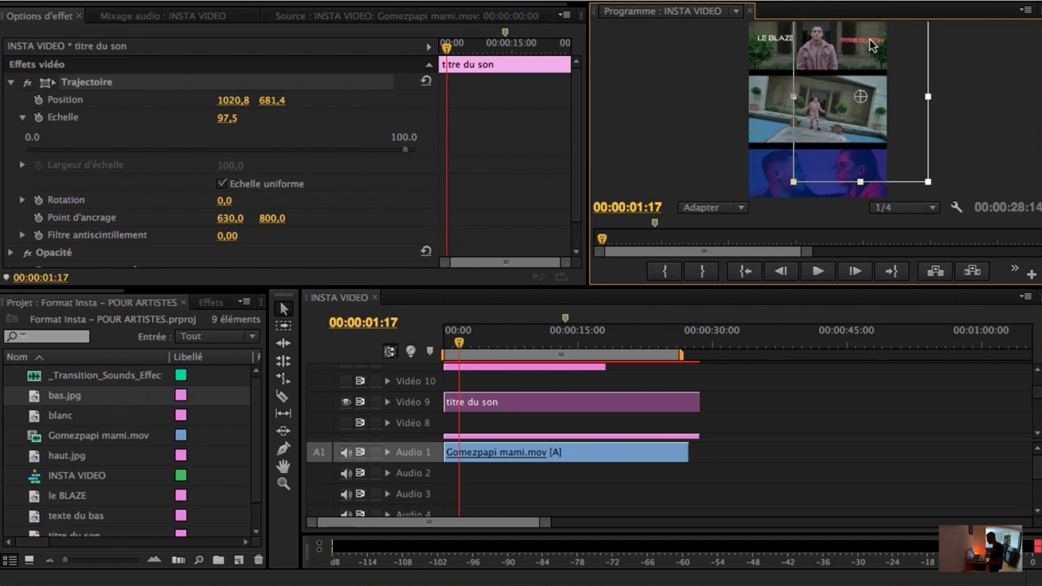
drag(870, 43, 868, 41)
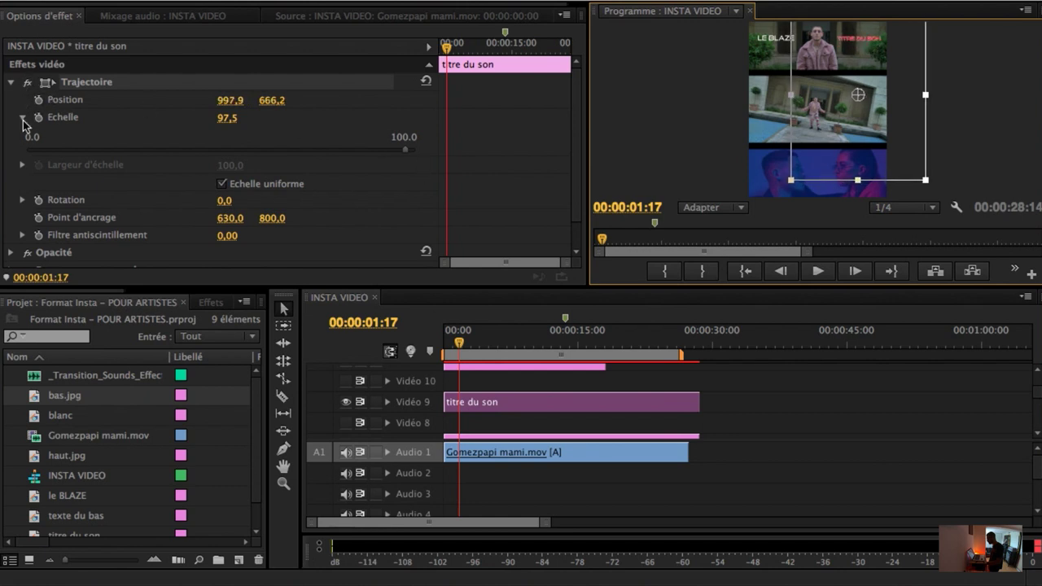
drag(406, 150, 321, 147)
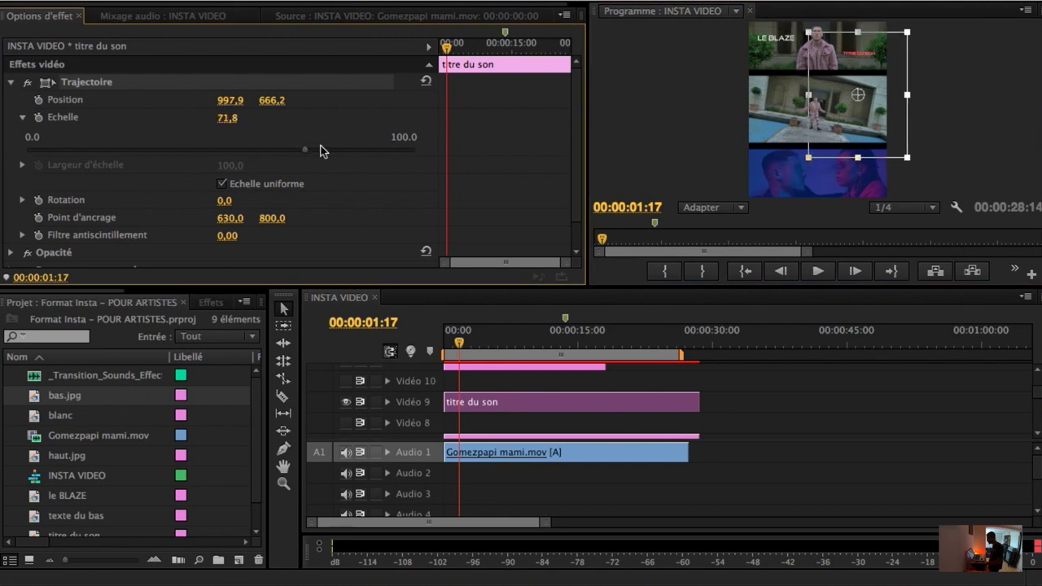
drag(888, 67, 887, 57)
- Play the edit in the maximised preview to check the title, then restore the panels
key(grave)
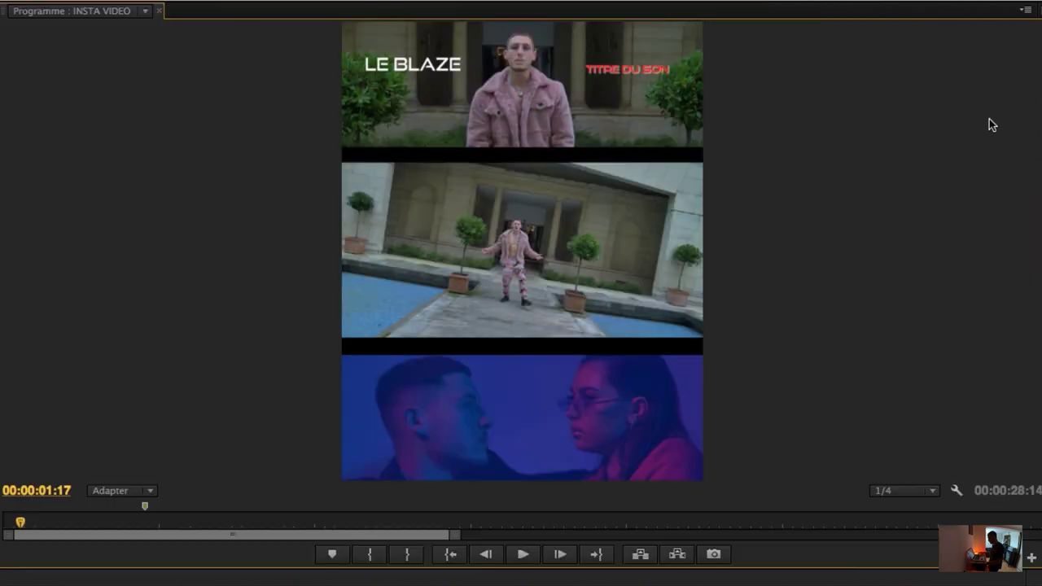
key(space)
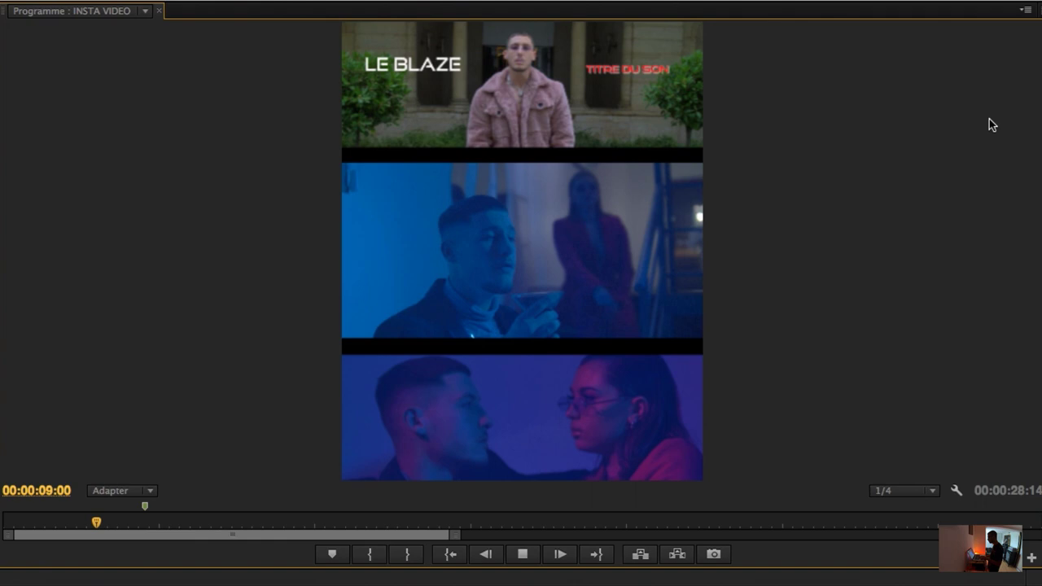
key(grave)
- Open the titre du son title in the Titler and change its text fill from red to yellow
click(489, 343)
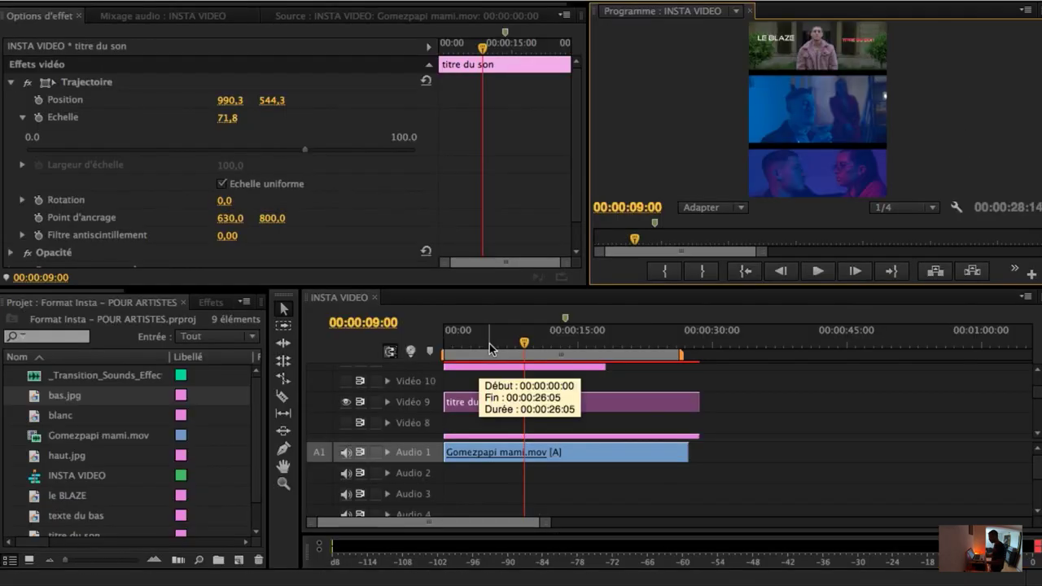
scroll(525, 384, up, 2)
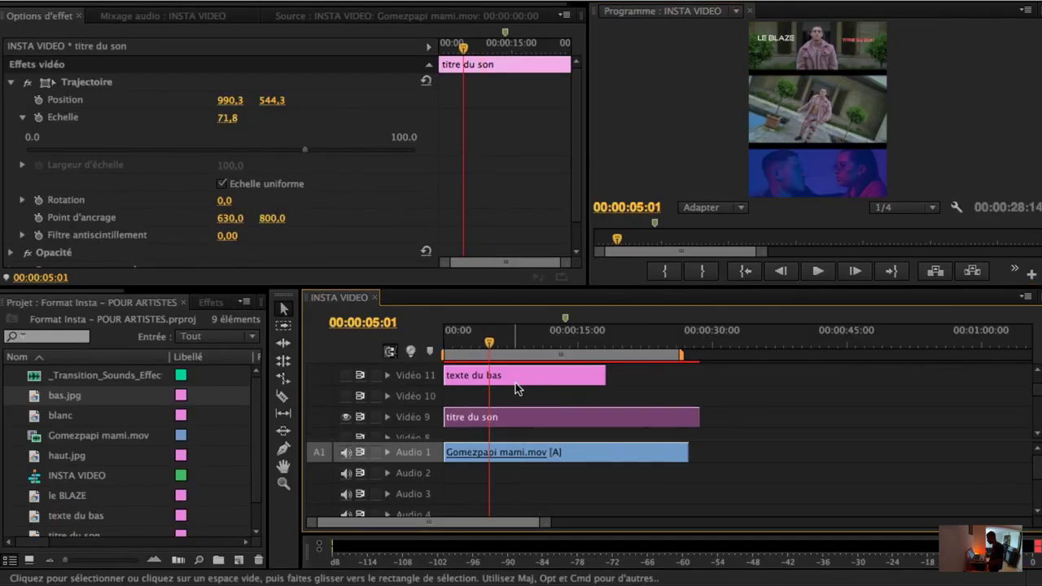
double_click(510, 416)
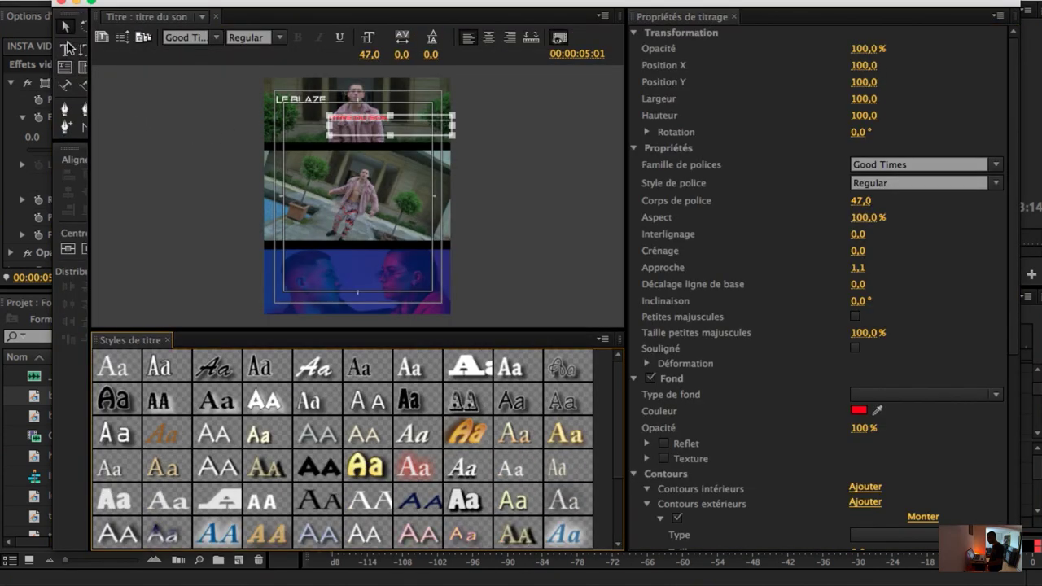
click(859, 410)
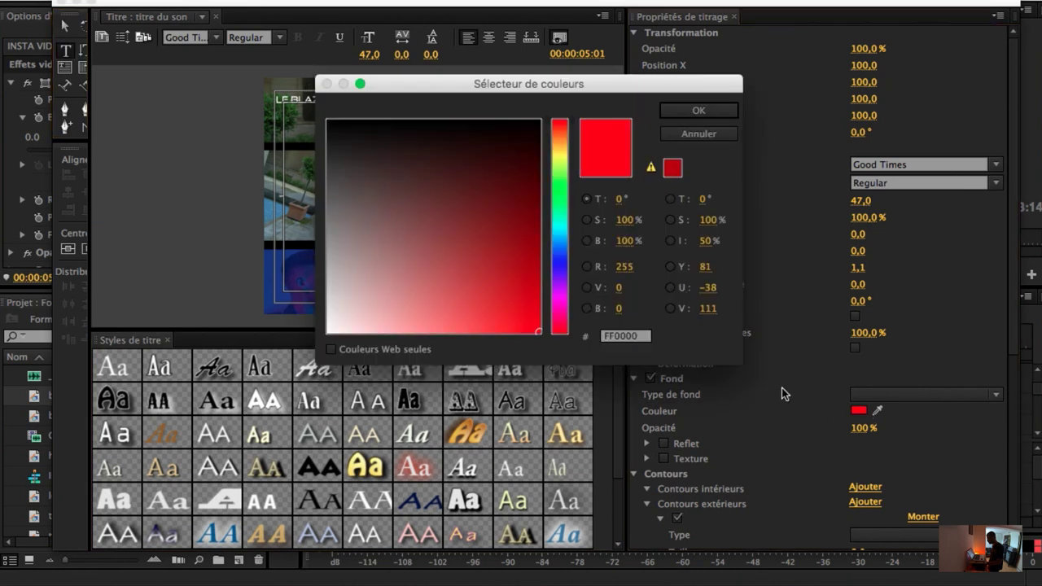
drag(535, 87, 778, 87)
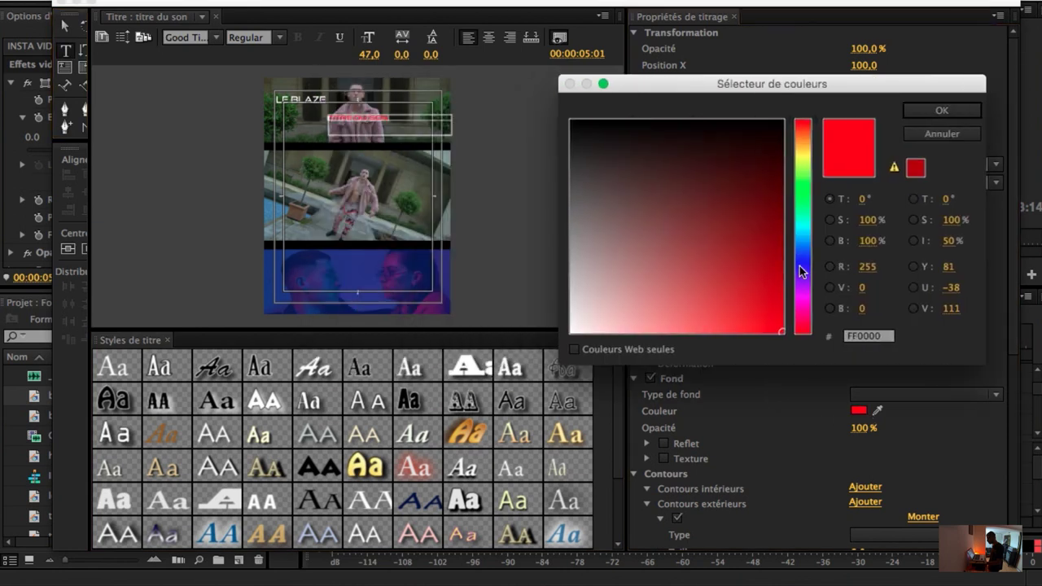
mouse_move(671, 293)
mouse_down()
mouse_move(602, 320)
mouse_move(739, 259)
mouse_up()
drag(802, 242, 797, 159)
drag(732, 196, 786, 335)
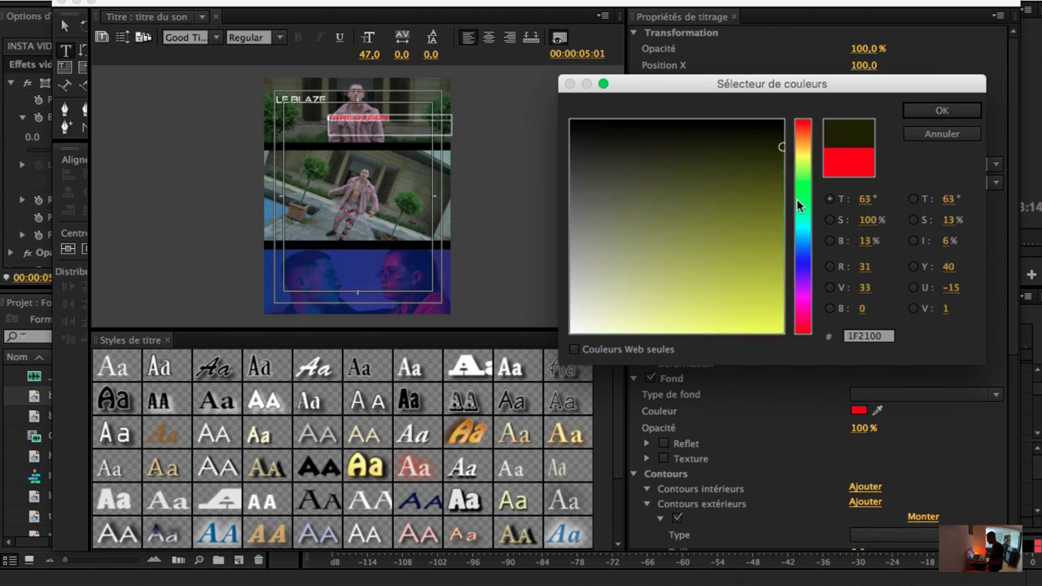
click(942, 111)
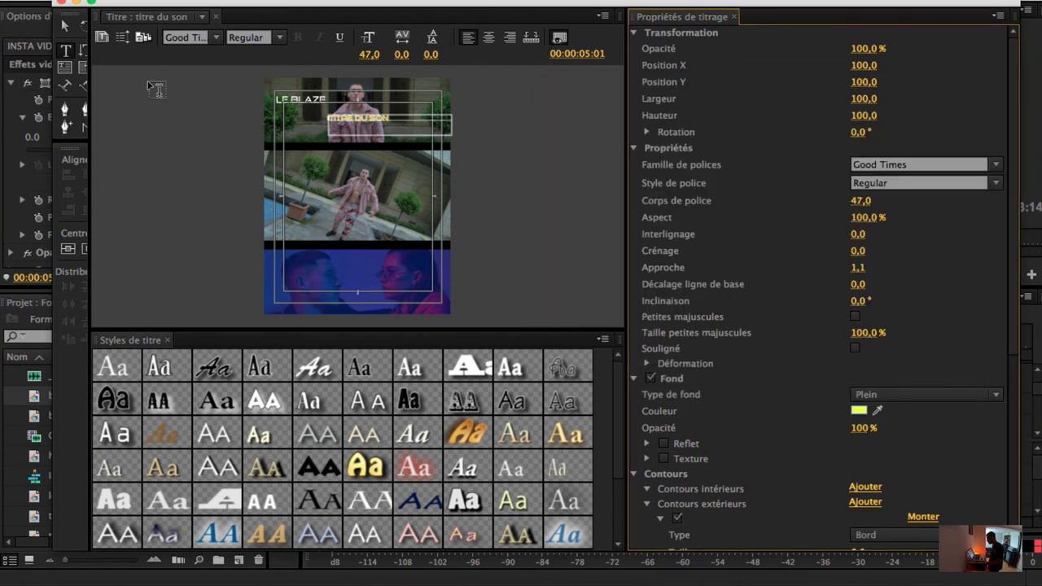
- Move the title text box higher and further right, then close the Titler
click(65, 26)
drag(381, 122, 418, 102)
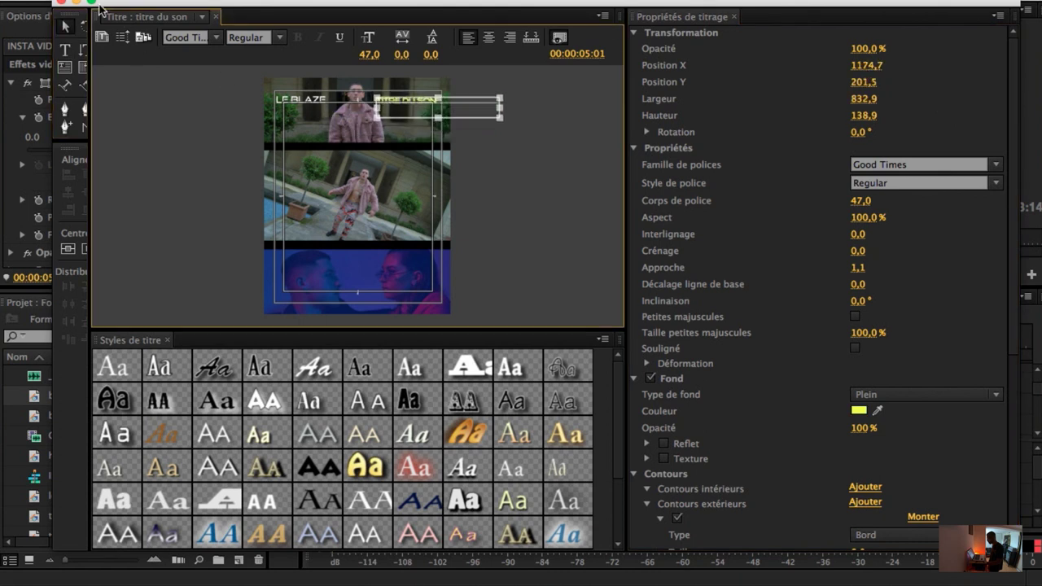
click(60, 2)
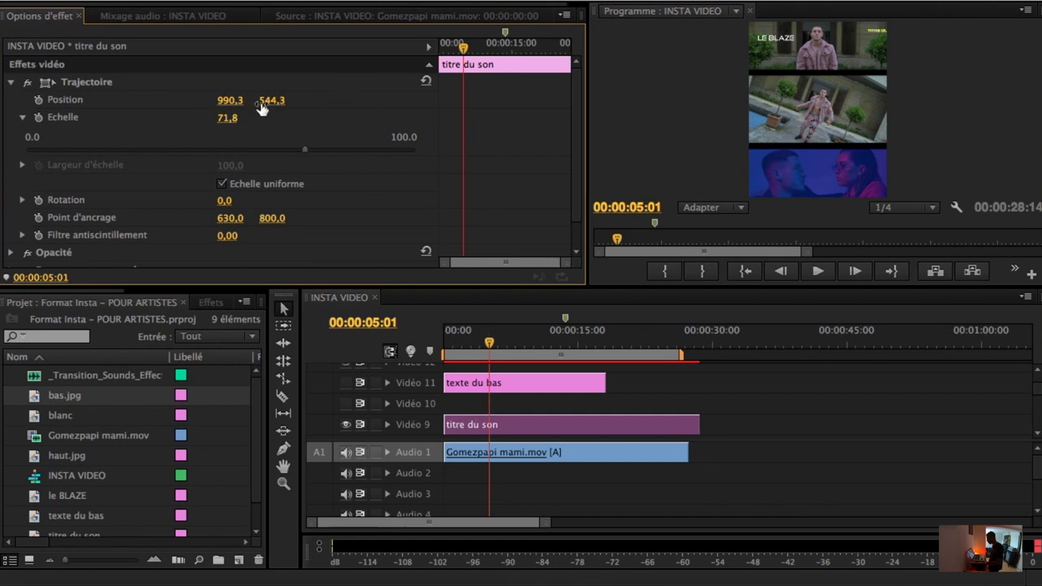
- Align the yellow title opposite LE BLAZE at scale 75,4 and play it in the maximised preview
click(79, 84)
drag(874, 48, 847, 57)
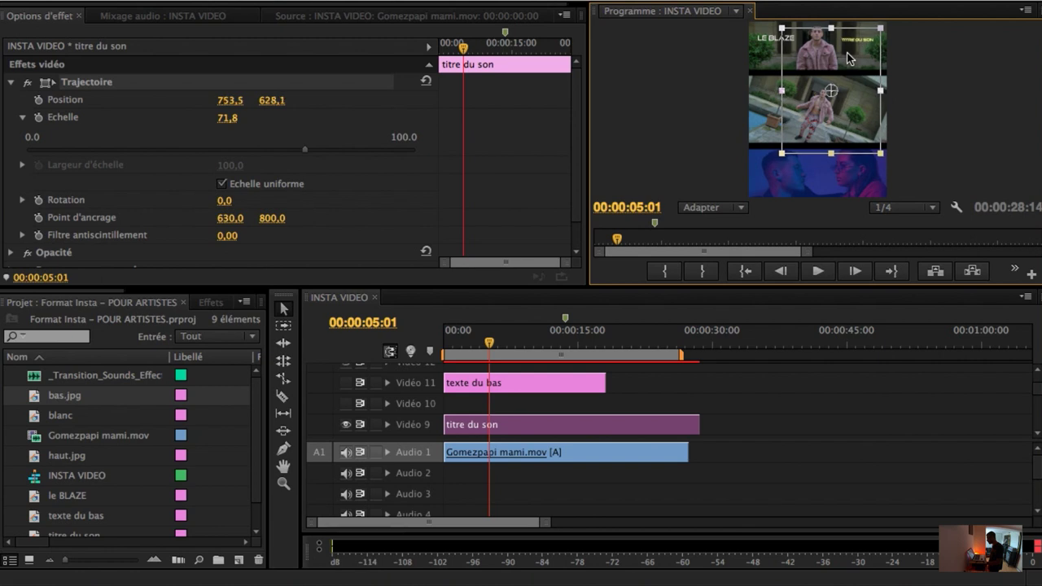
drag(307, 151, 318, 155)
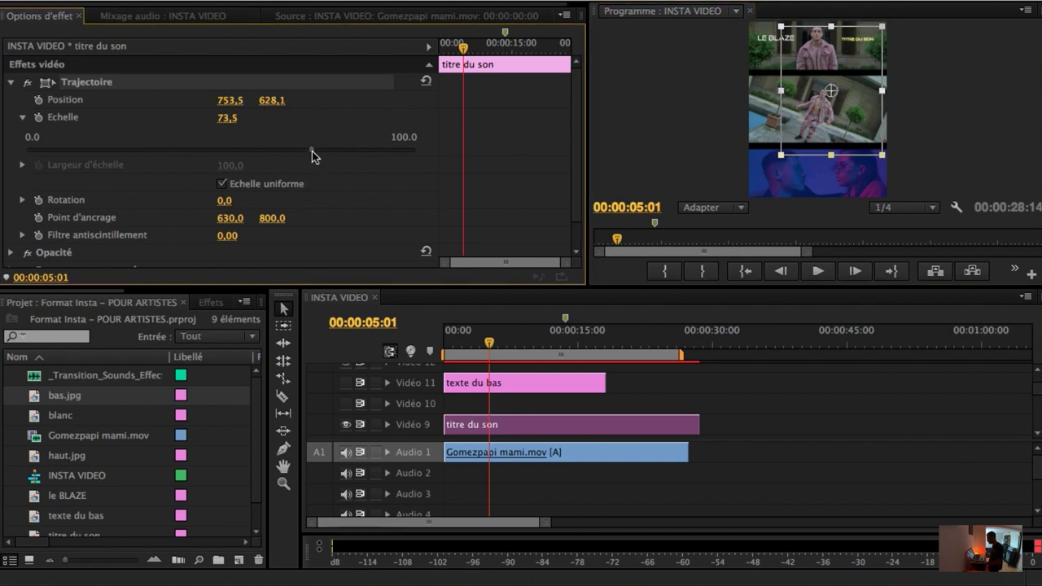
drag(861, 42, 860, 43)
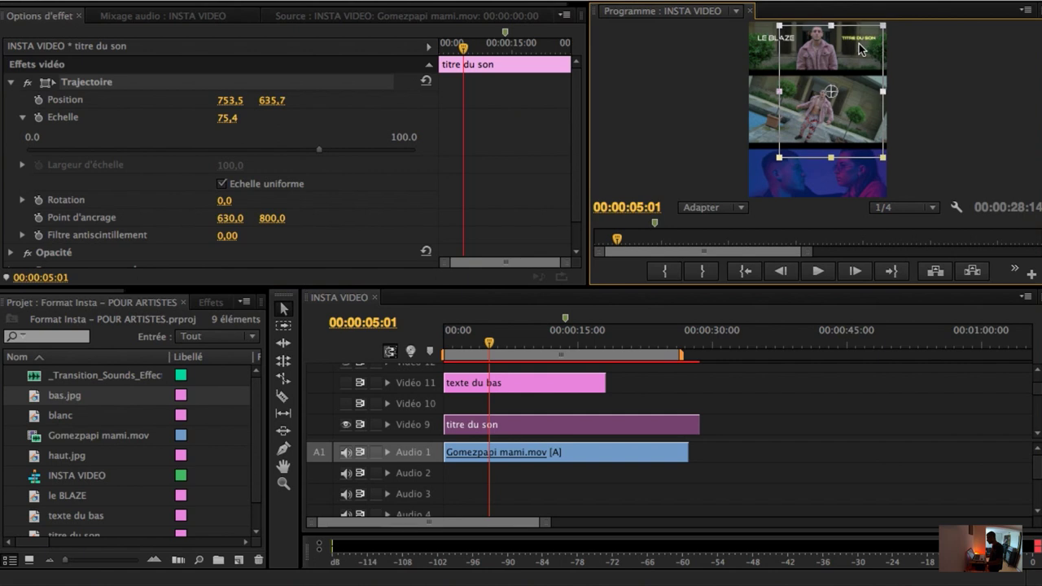
key(space)
key(grave)
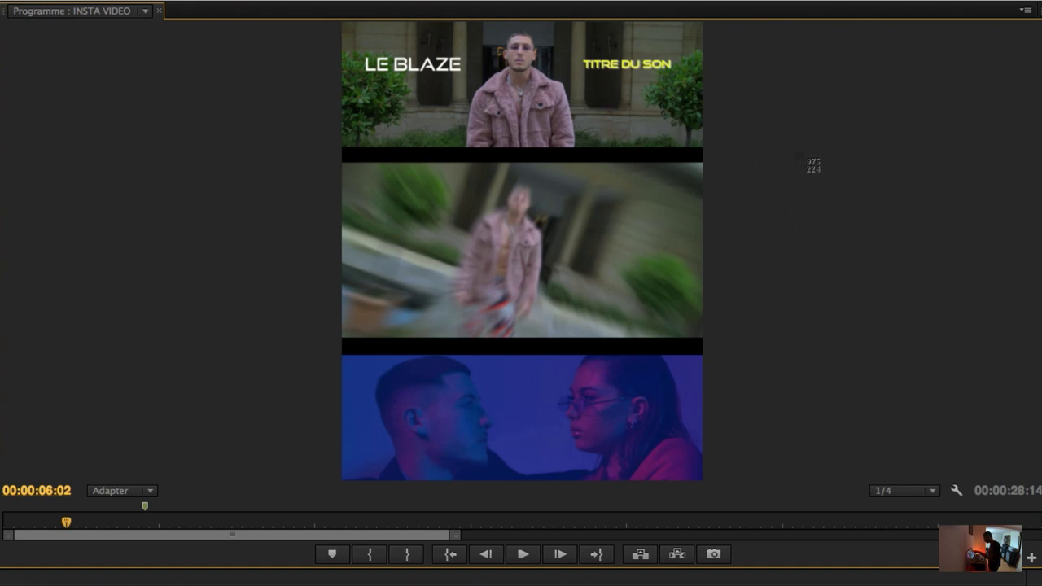
- Screenshot the vertical preview frame, restore the panel layout, and hide Premiere to show the desktop
mouse_move(319, 21)
mouse_down()
mouse_move(695, 447)
mouse_move(714, 491)
mouse_up()
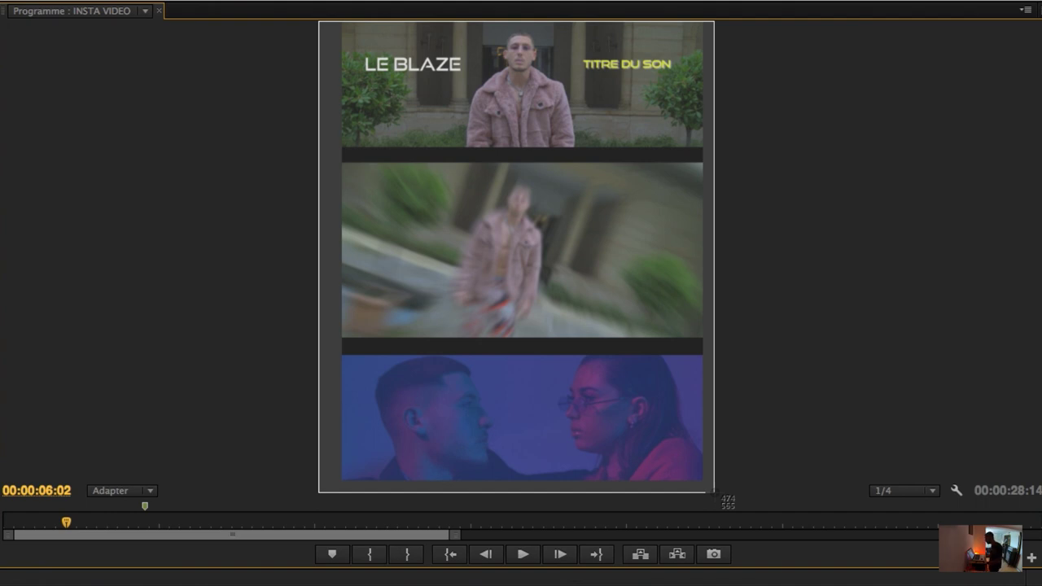
drag(714, 491, 714, 492)
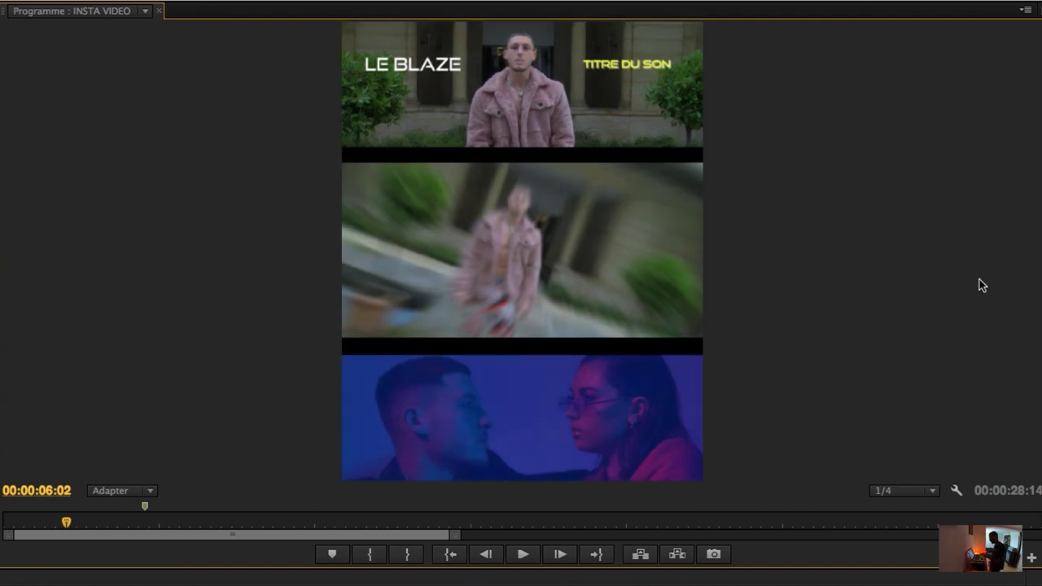
key(grave)
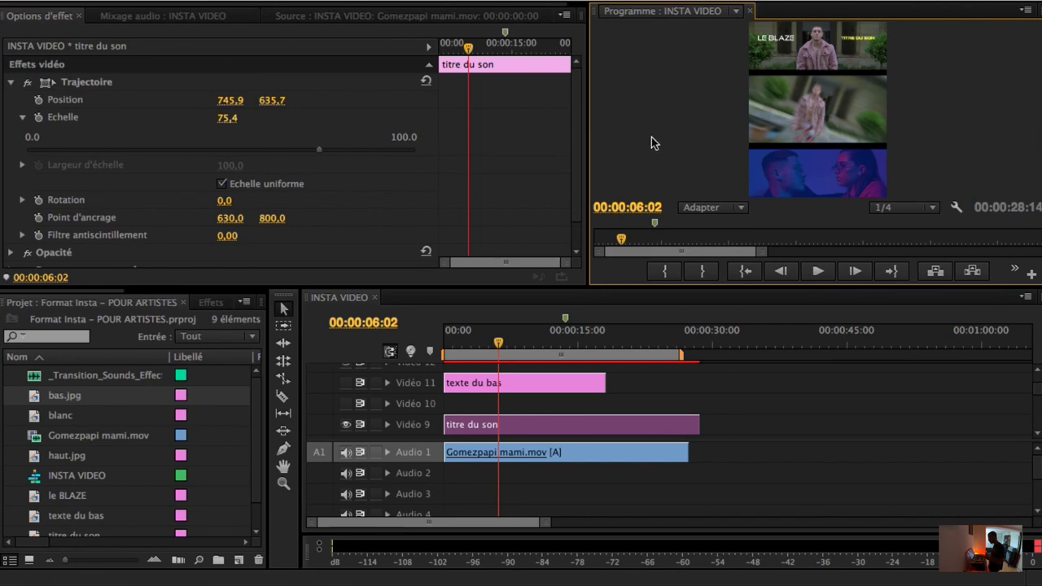
key(super+h)
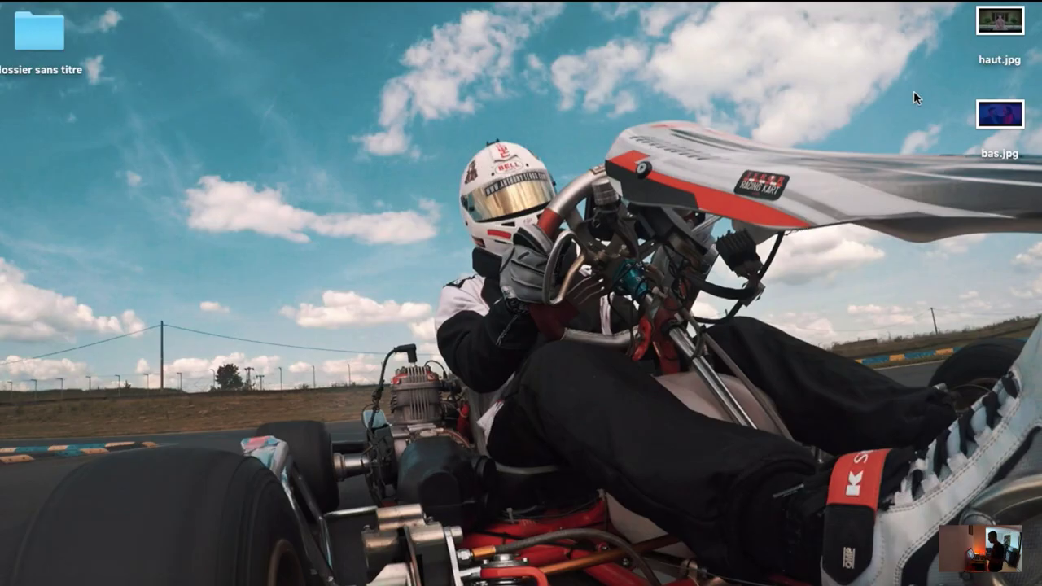
- Preview the new Capture d'écran screenshot in Quick Look, then close it and deselect the file
click(1008, 227)
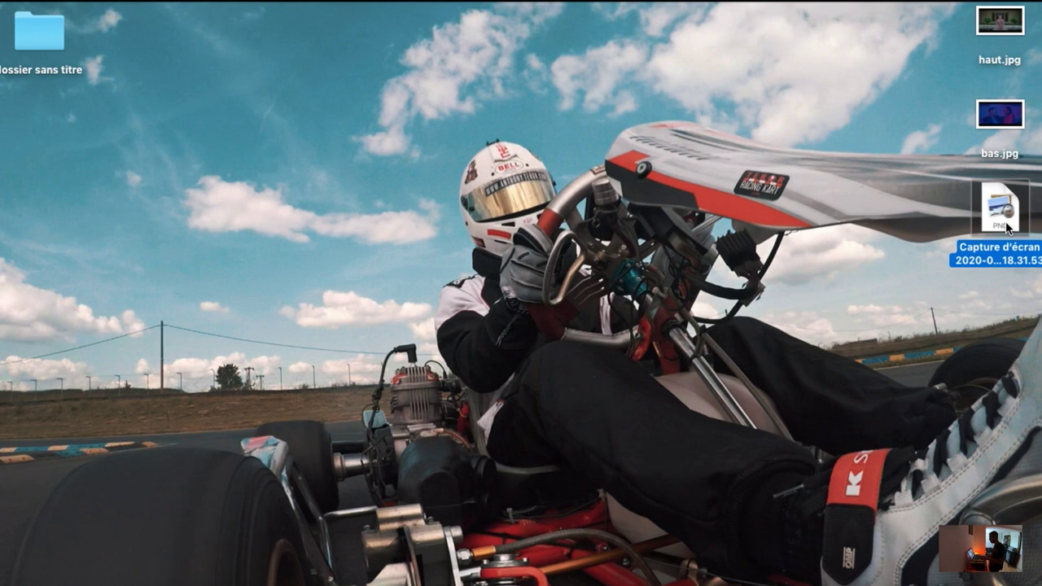
key(space)
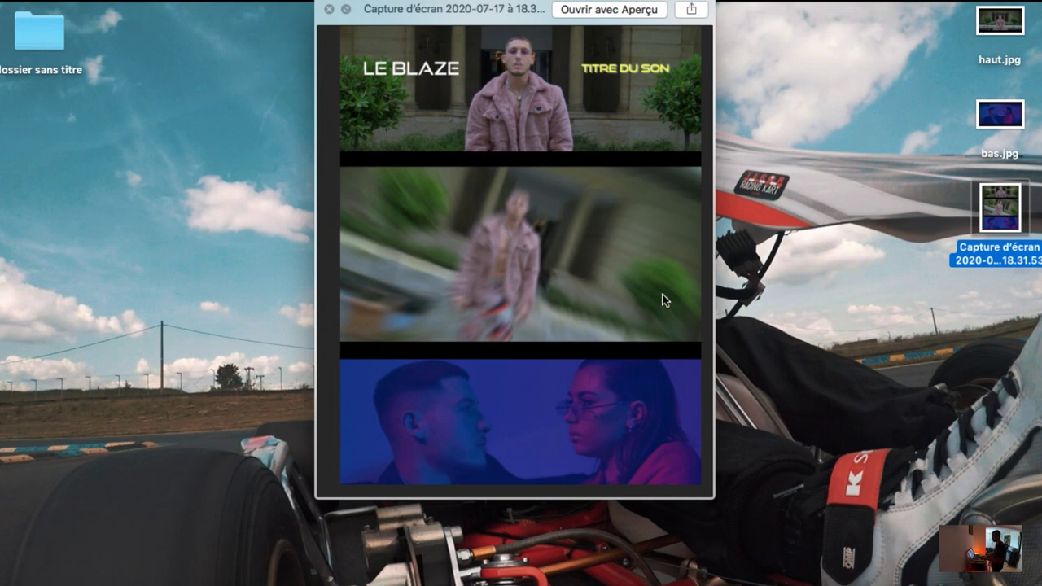
drag(488, 11, 488, 32)
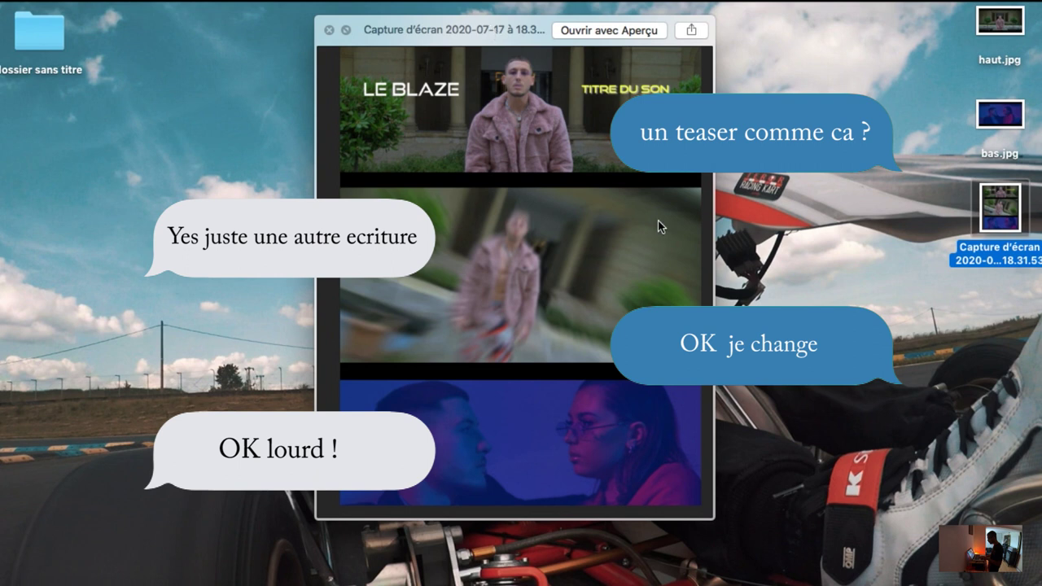
key(space)
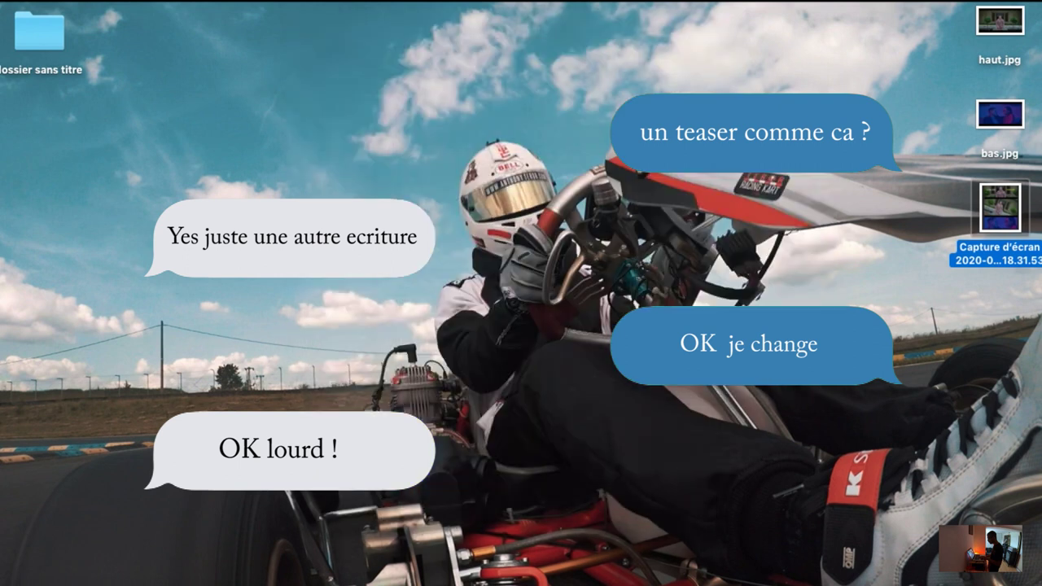
click(835, 354)
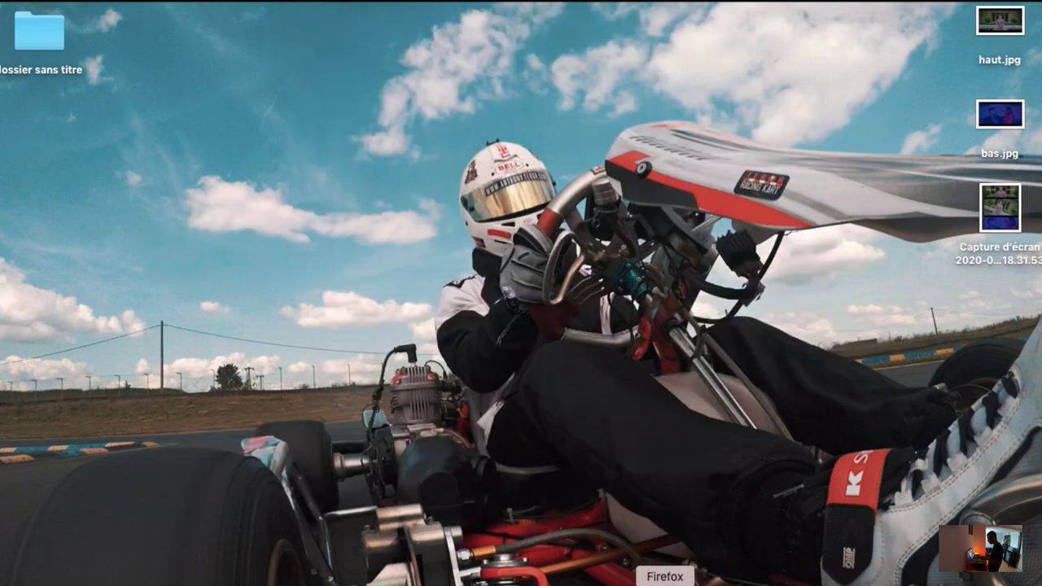
- Bring Premiere Pro back to the front with the playhead at the sequence start
click(802, 579)
click(981, 125)
key(Home)
- Play a moment, return to the start, and enlarge the program preview full-window
key(space)
key(space)
key(Home)
key(grave)
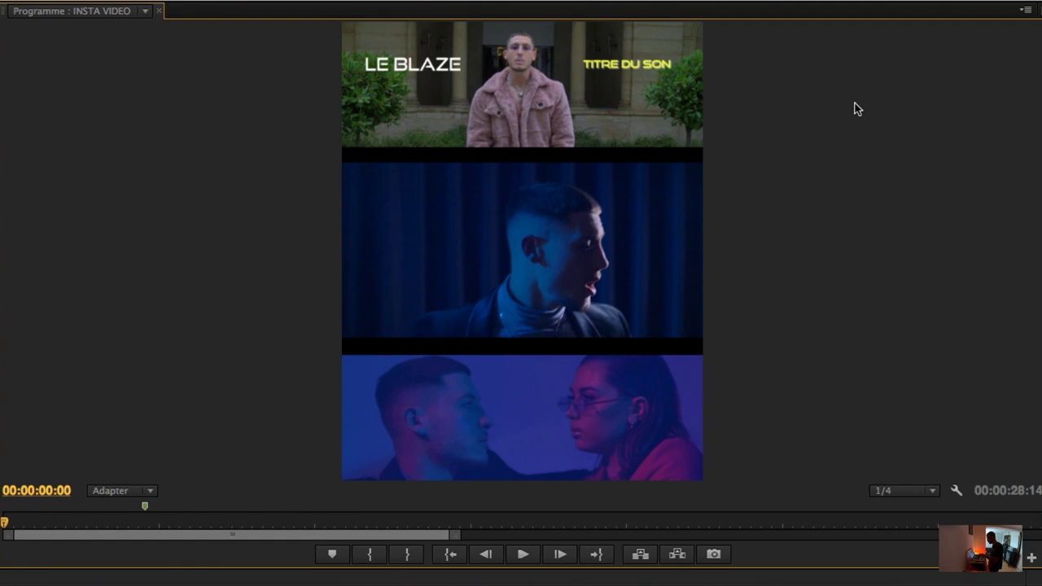
- Restore the layout, scroll the timeline tracks, then maximize the sequence preview again
key(grave)
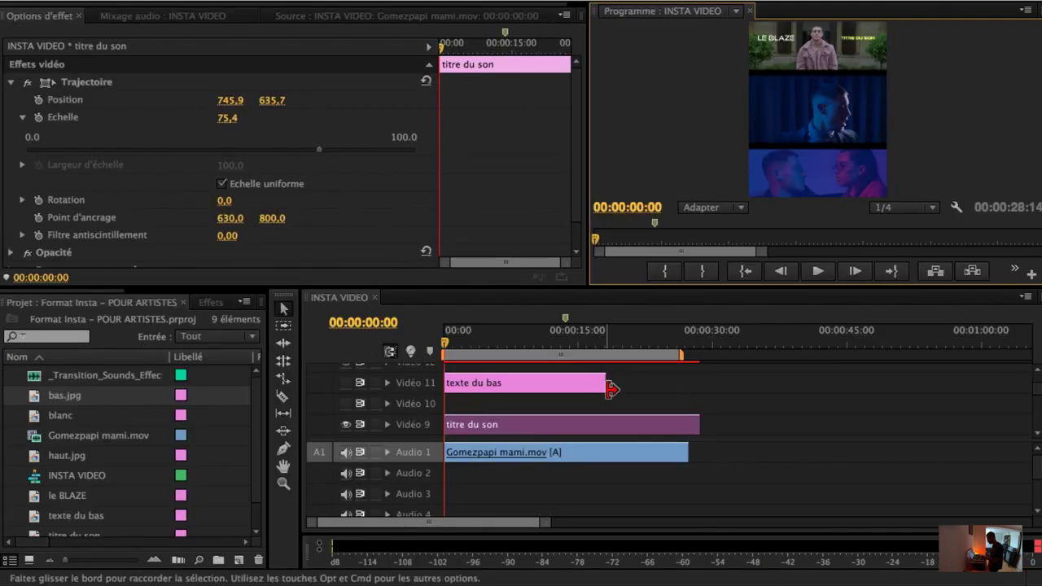
scroll(666, 403, up, 2)
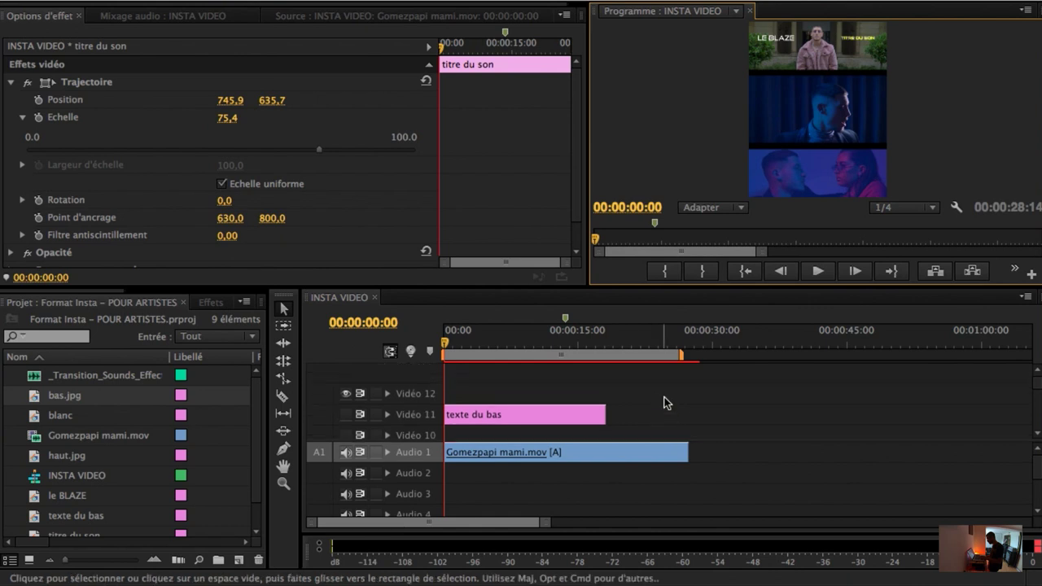
scroll(666, 403, down, 1)
scroll(667, 403, down, 2)
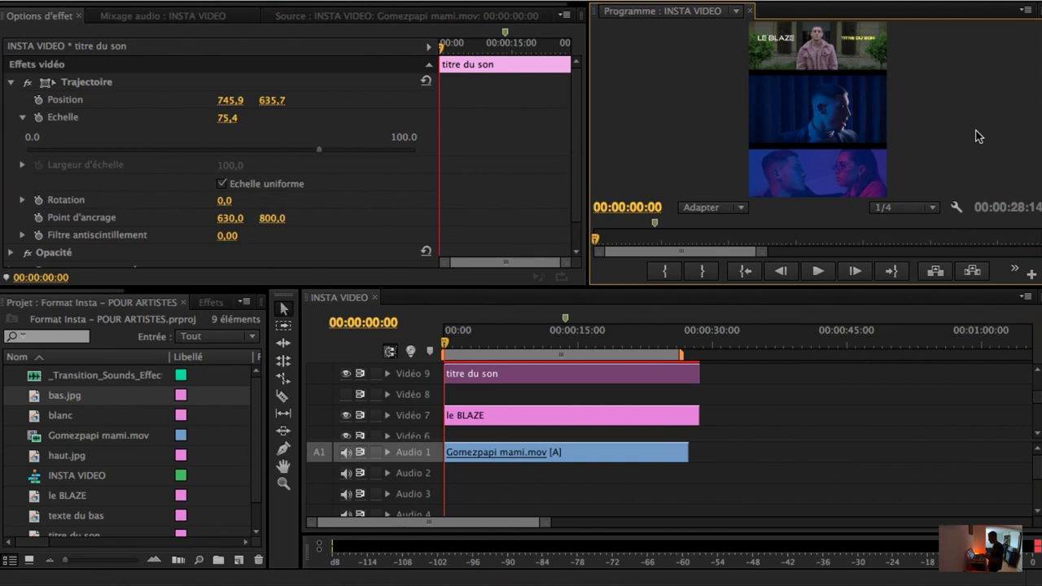
key(grave)
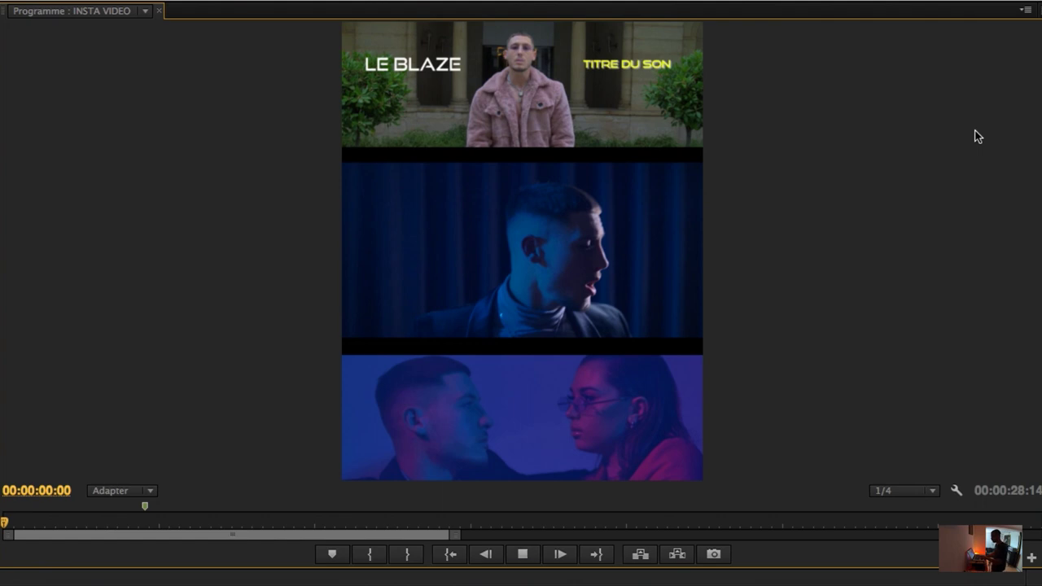
- Play the sequence to its black ending, restore the layout, and return to about 24 seconds
key(space)
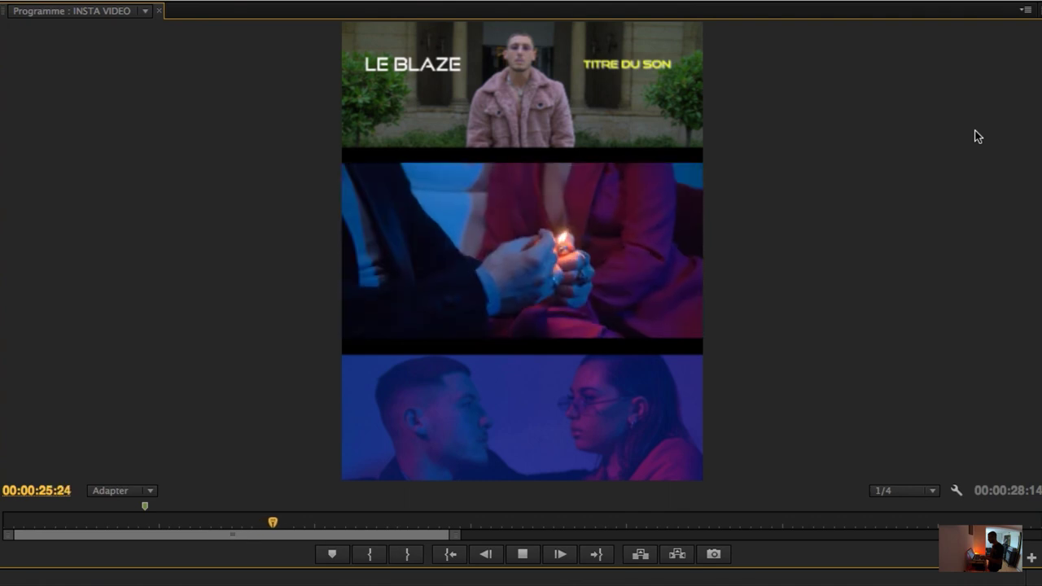
key(space)
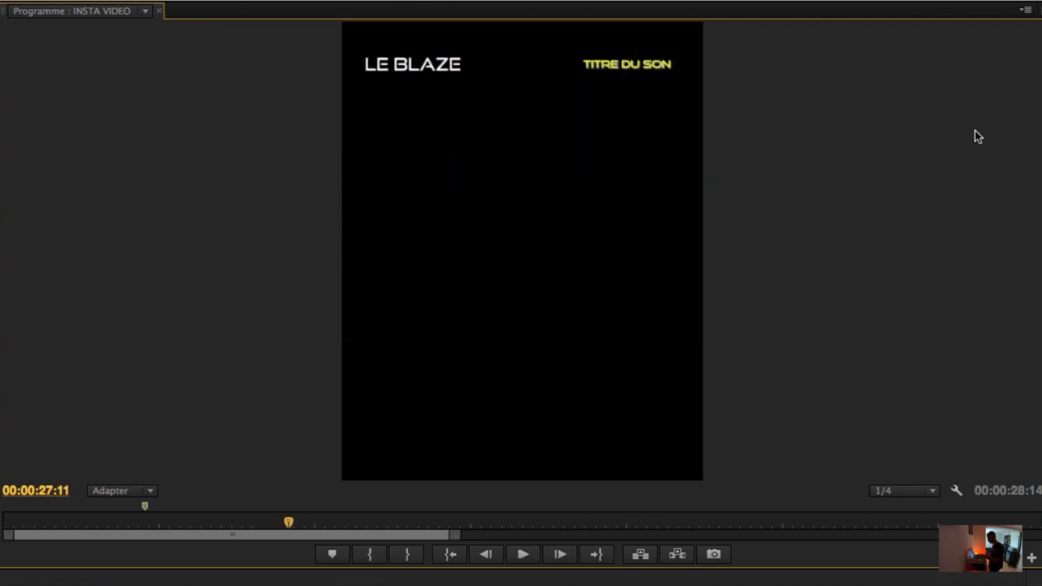
key(grave)
mouse_move(690, 352)
mouse_down()
mouse_move(661, 352)
mouse_move(702, 355)
mouse_up()
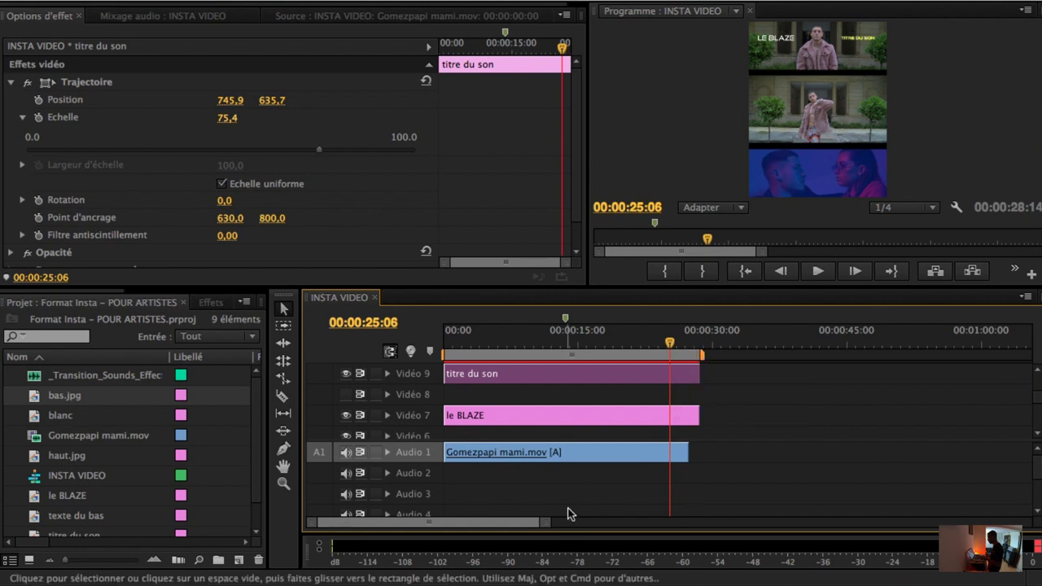
drag(544, 521, 521, 522)
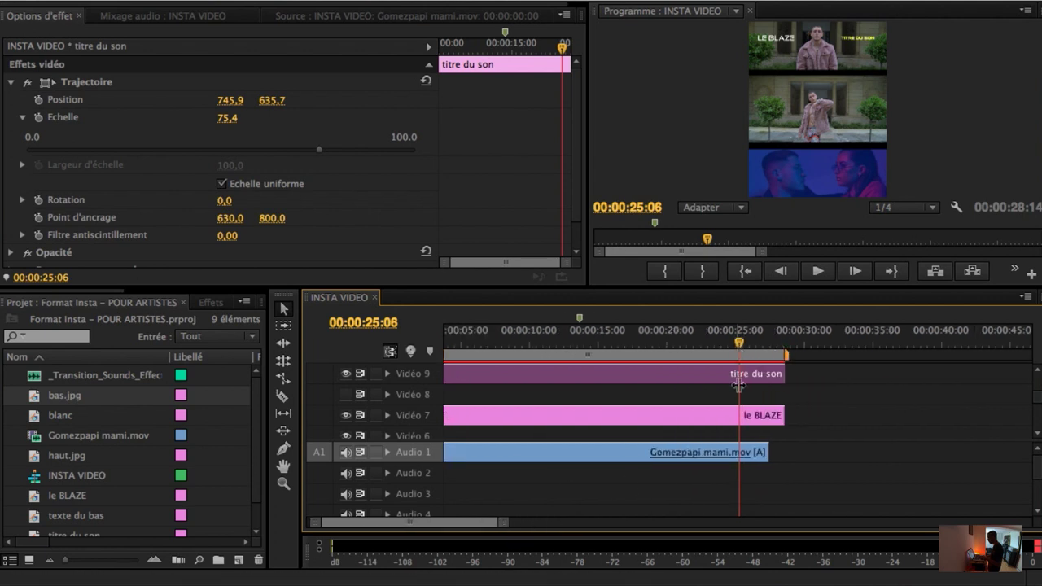
key(shift+Right)
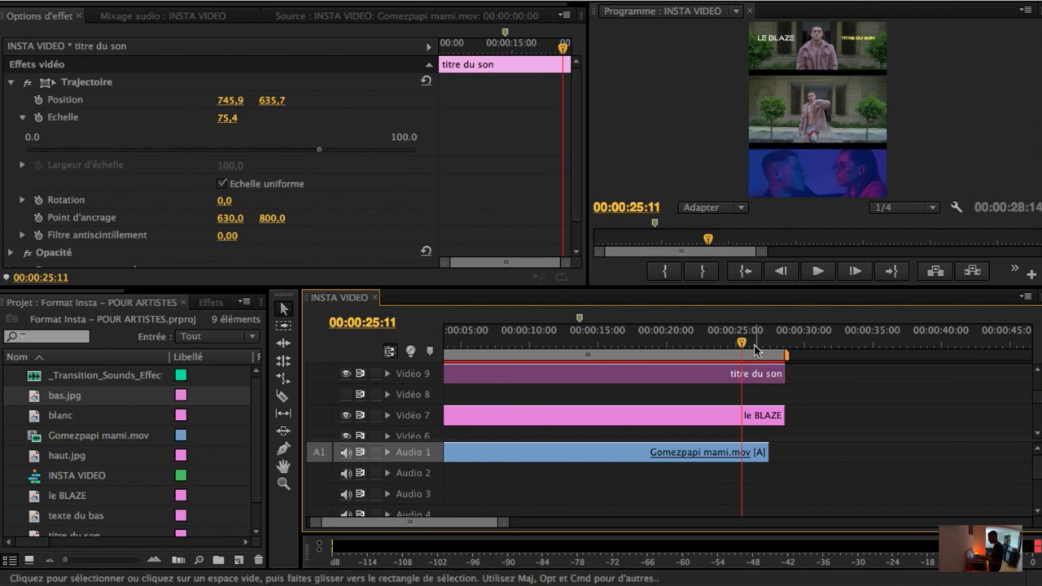
drag(759, 344, 761, 346)
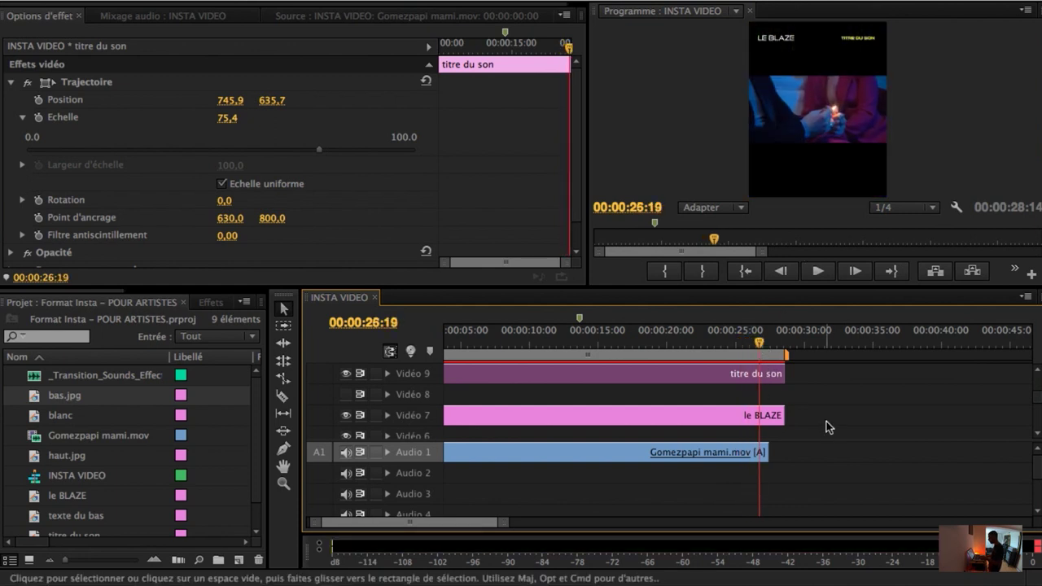
scroll(423, 423, up, 1)
click(345, 388)
scroll(347, 403, up, 2)
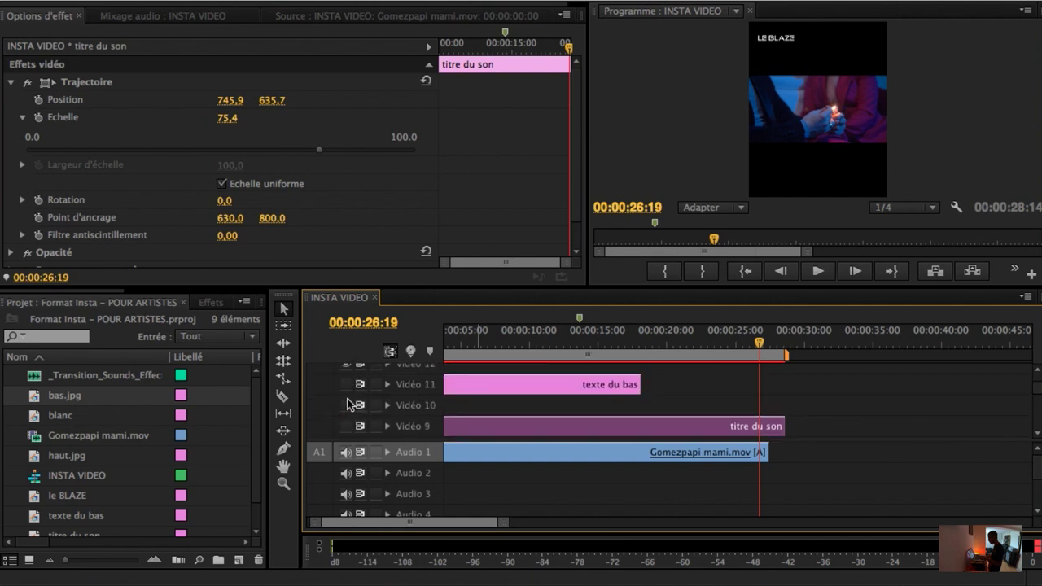
scroll(348, 401, up, 1)
scroll(349, 420, down, 3)
click(346, 422)
scroll(346, 421, down, 3)
scroll(348, 420, down, 2)
scroll(350, 422, down, 1)
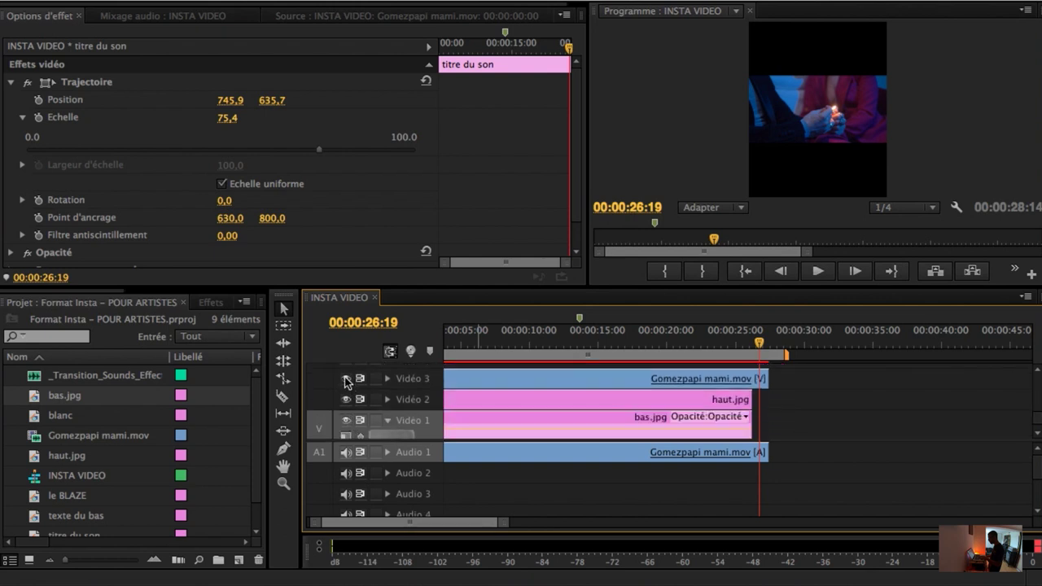
click(346, 378)
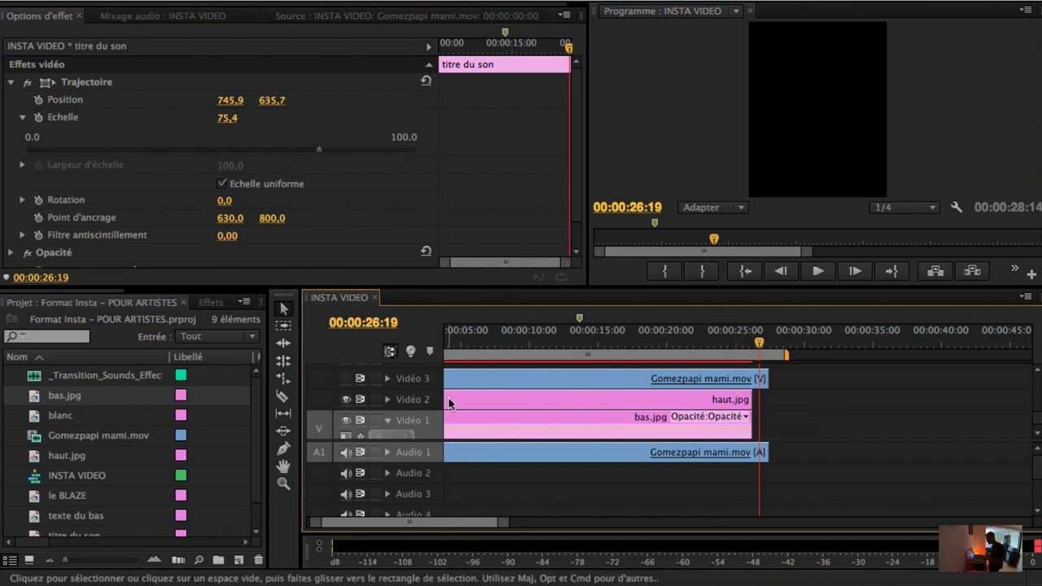
click(346, 379)
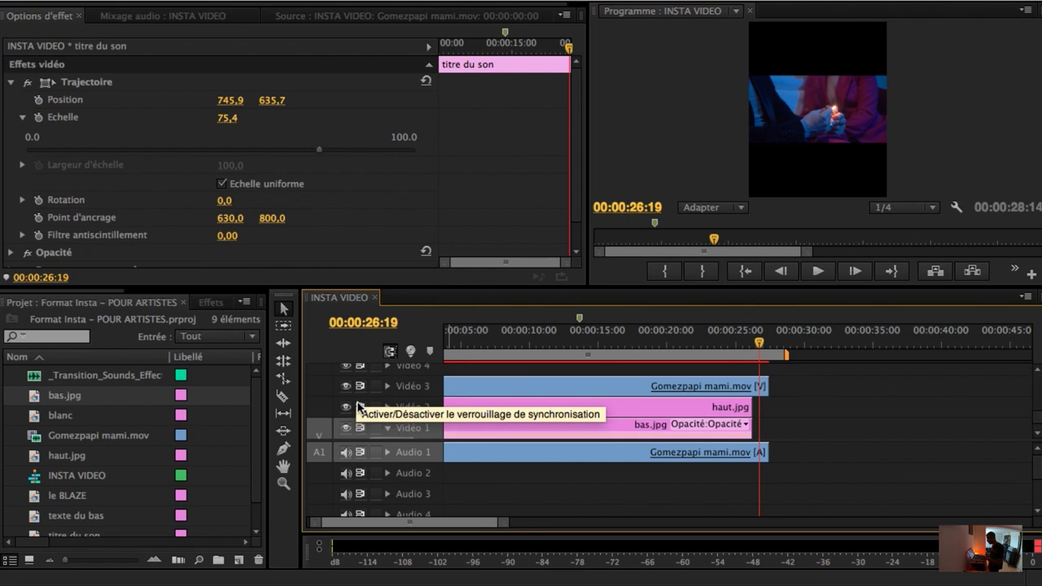
scroll(357, 403, up, 5)
click(345, 385)
scroll(357, 398, up, 2)
click(346, 381)
scroll(382, 399, down, 7)
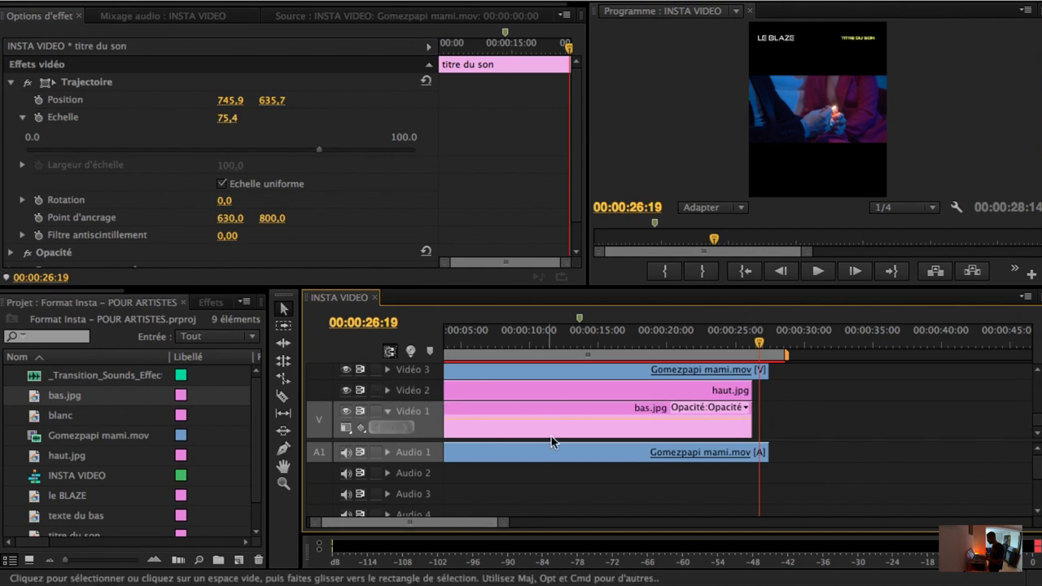
drag(505, 522, 591, 524)
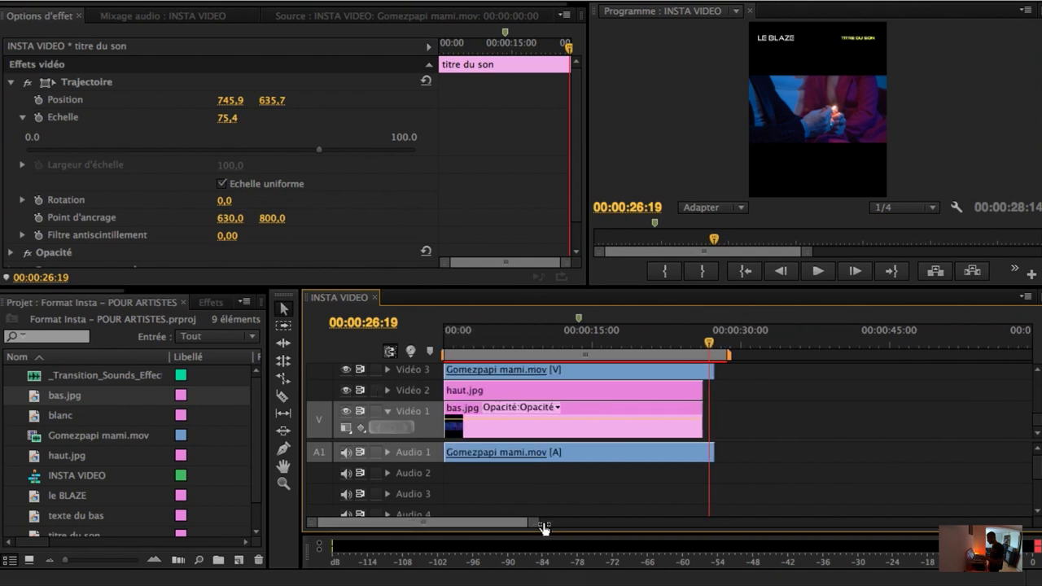
click(500, 334)
scroll(489, 394, up, 3)
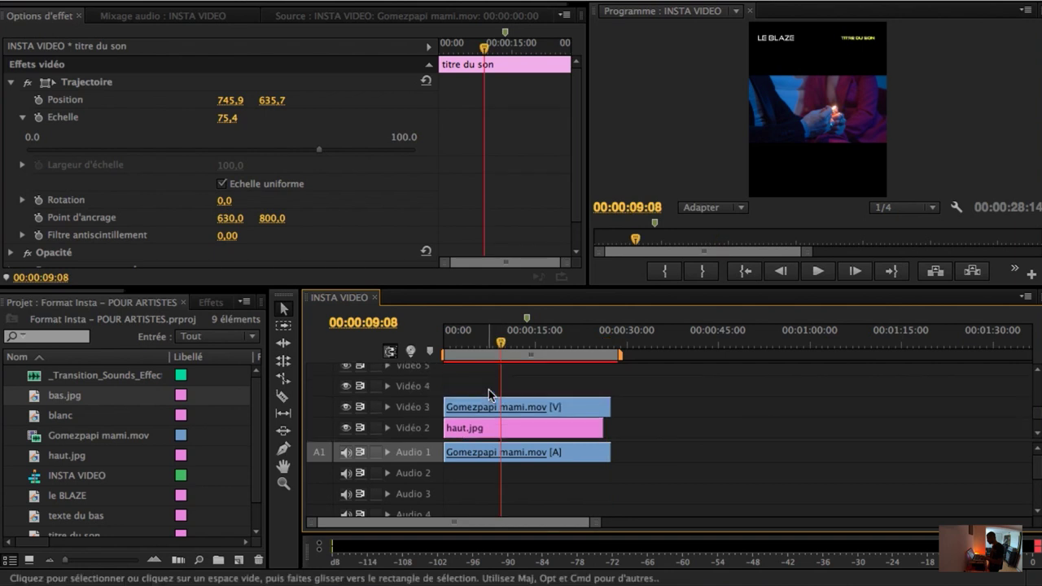
scroll(488, 393, down, 2)
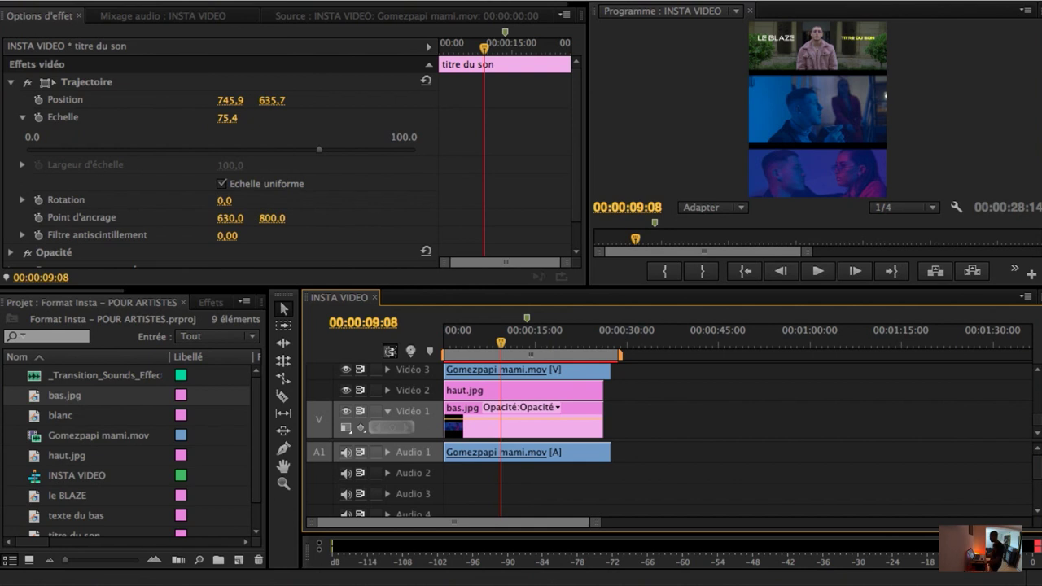
- Open Fichier > Exportation > Média… for H.264 output INSTA VIDEO.mp4, nudging the window left
click(134, 0)
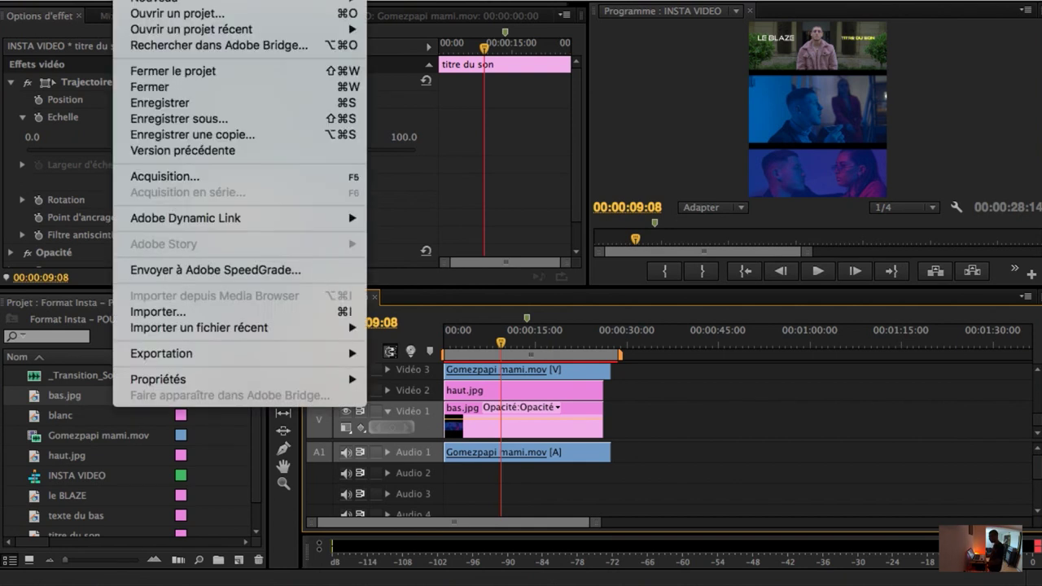
mouse_move(306, 355)
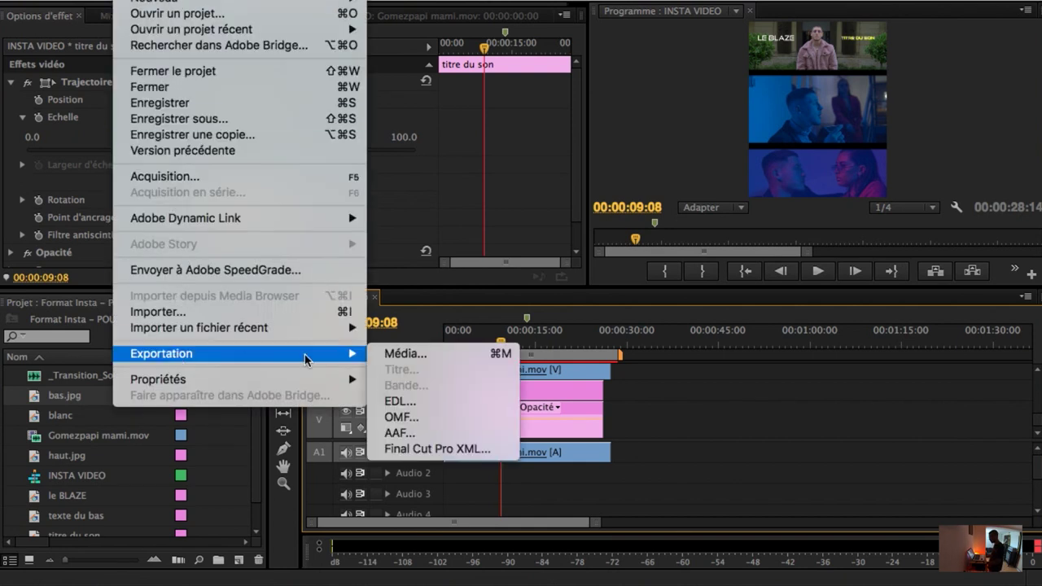
click(401, 355)
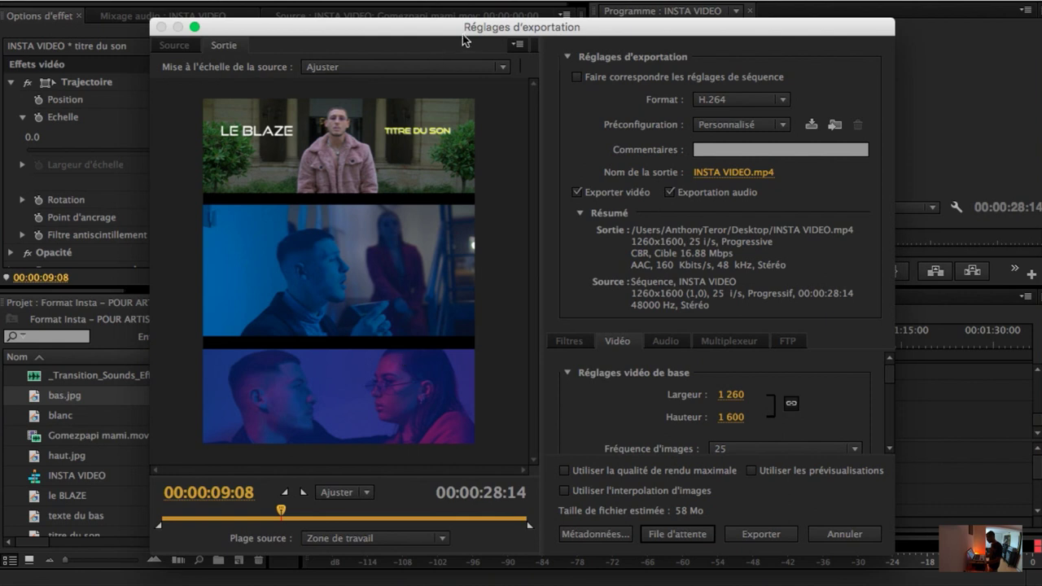
drag(462, 39, 448, 15)
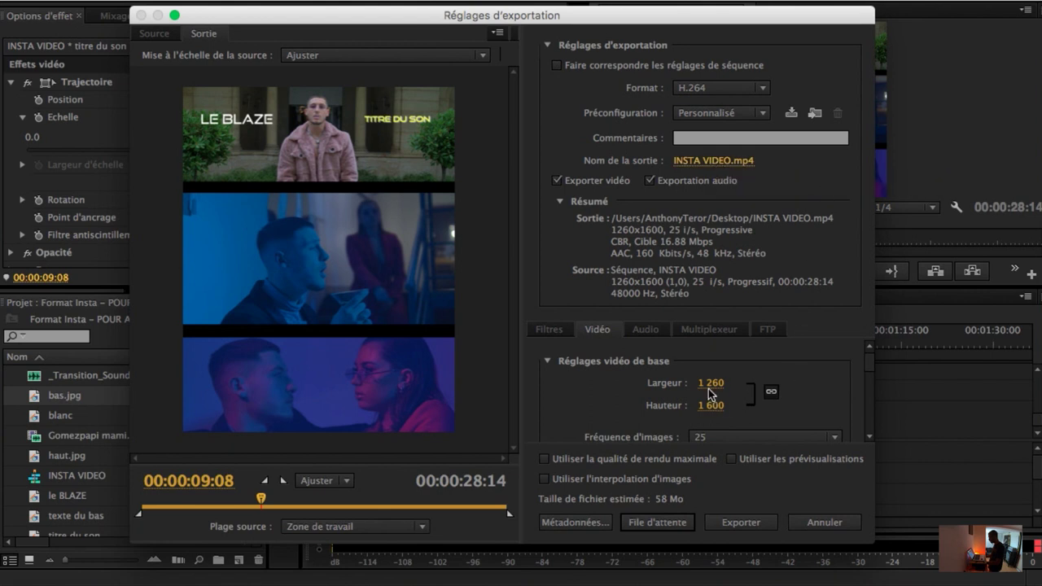
- Review the Vidéo export settings and keep CBR as the bitrate encoding
scroll(874, 354, down, 2)
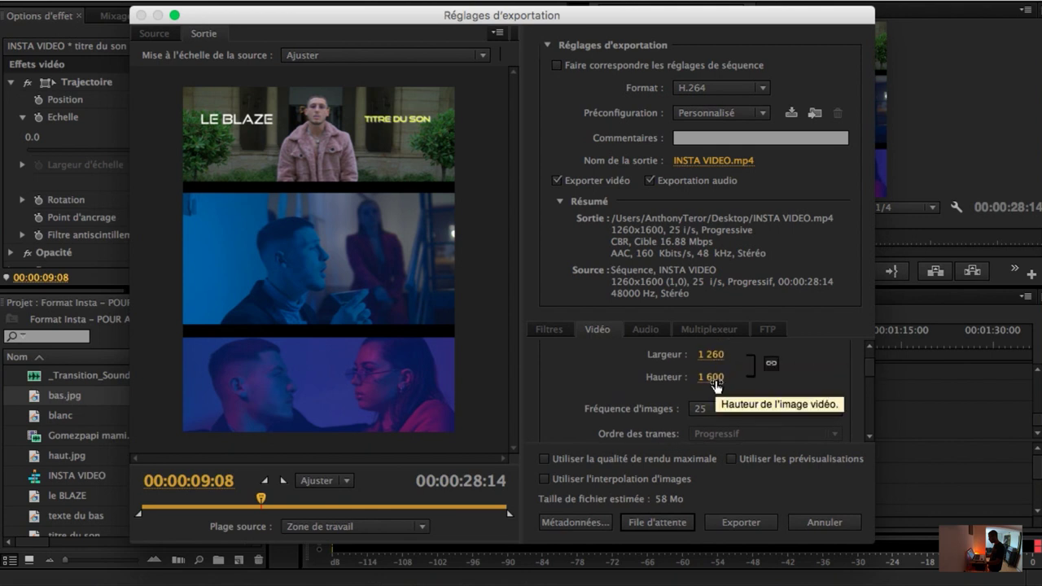
scroll(871, 386, down, 4)
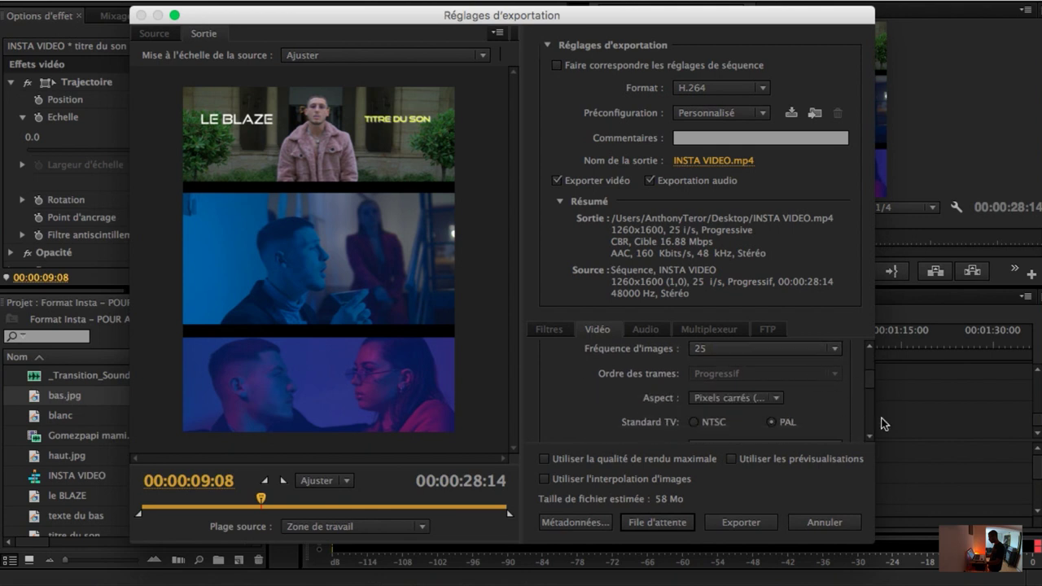
scroll(872, 402, down, 5)
scroll(872, 403, down, 3)
scroll(872, 411, down, 3)
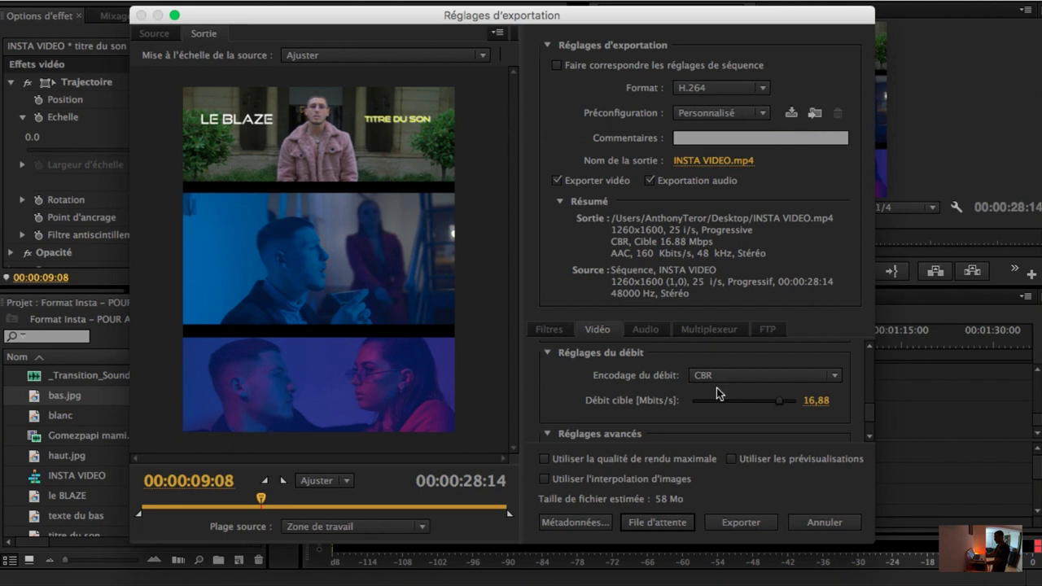
scroll(868, 414, down, 1)
scroll(869, 407, up, 3)
click(839, 423)
click(865, 407)
- Set the target bitrate to 16.92 Mbps and start exporting INSTA VIDEO
scroll(869, 423, down, 3)
drag(780, 368, 782, 364)
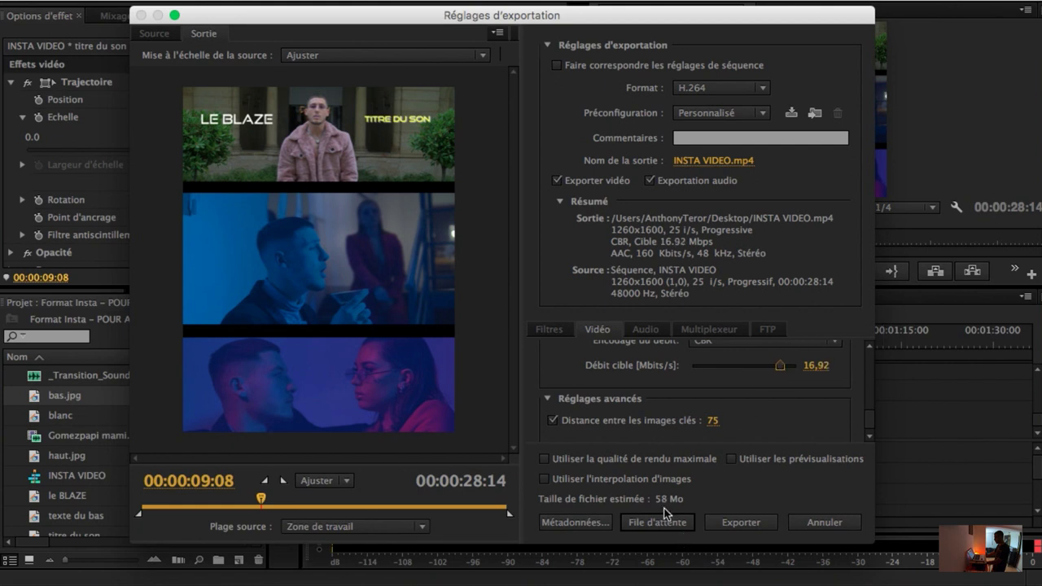
drag(871, 420, 864, 393)
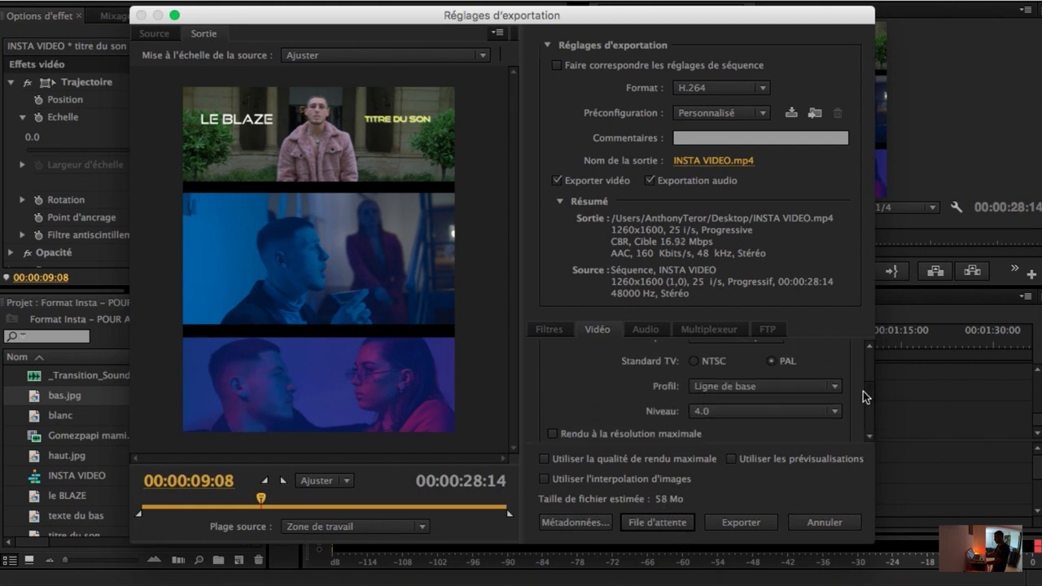
click(750, 523)
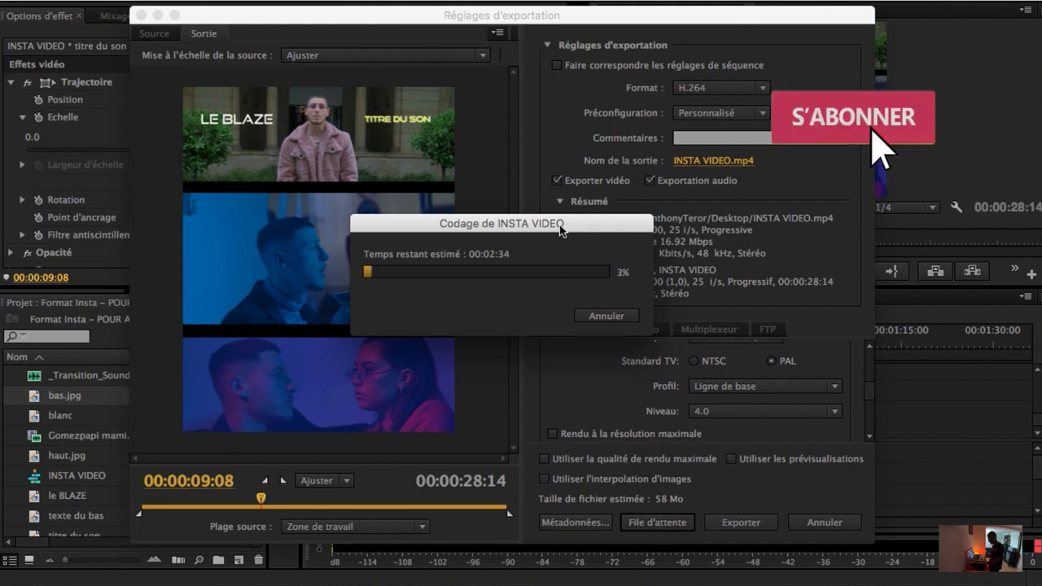
- Move the Codage de INSTA VIDEO progress window aside while encoding runs
drag(560, 229, 577, 199)
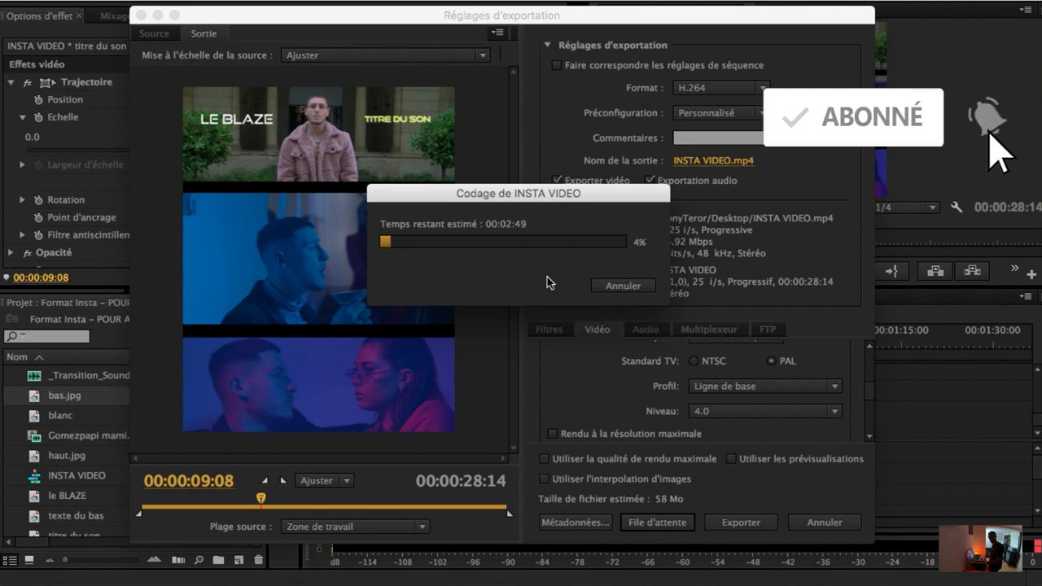